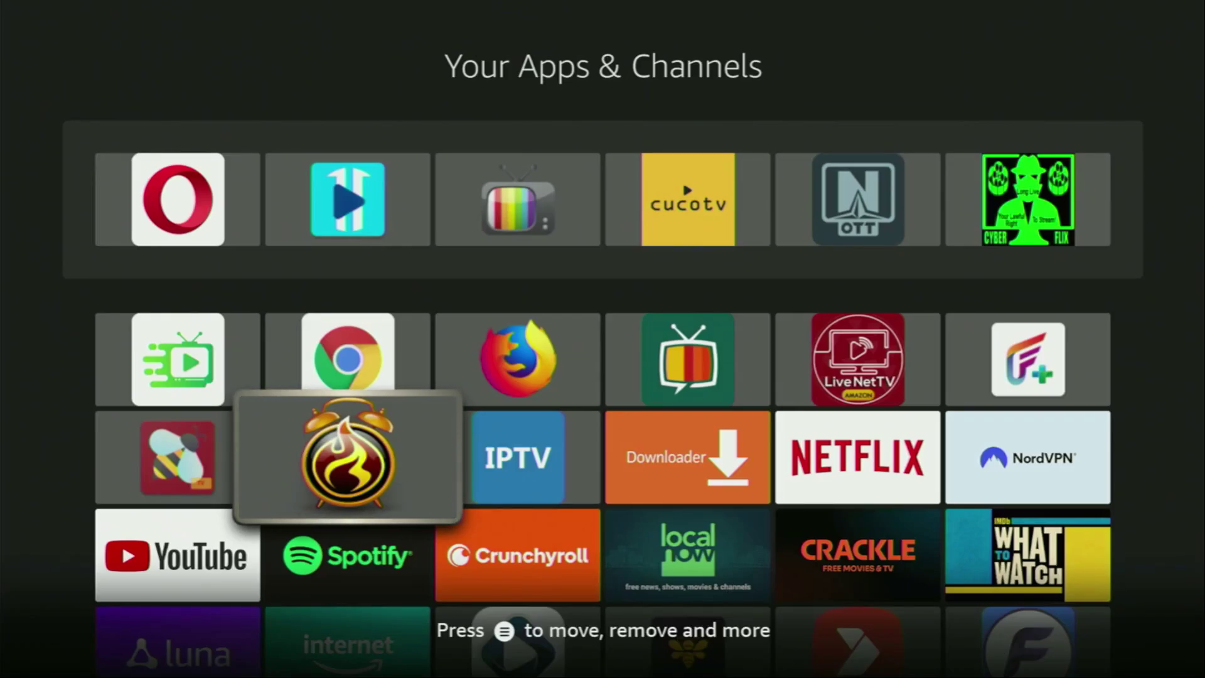
- Open APKTime and scroll down its category list from *Top APKs to the bottom
key("Return")
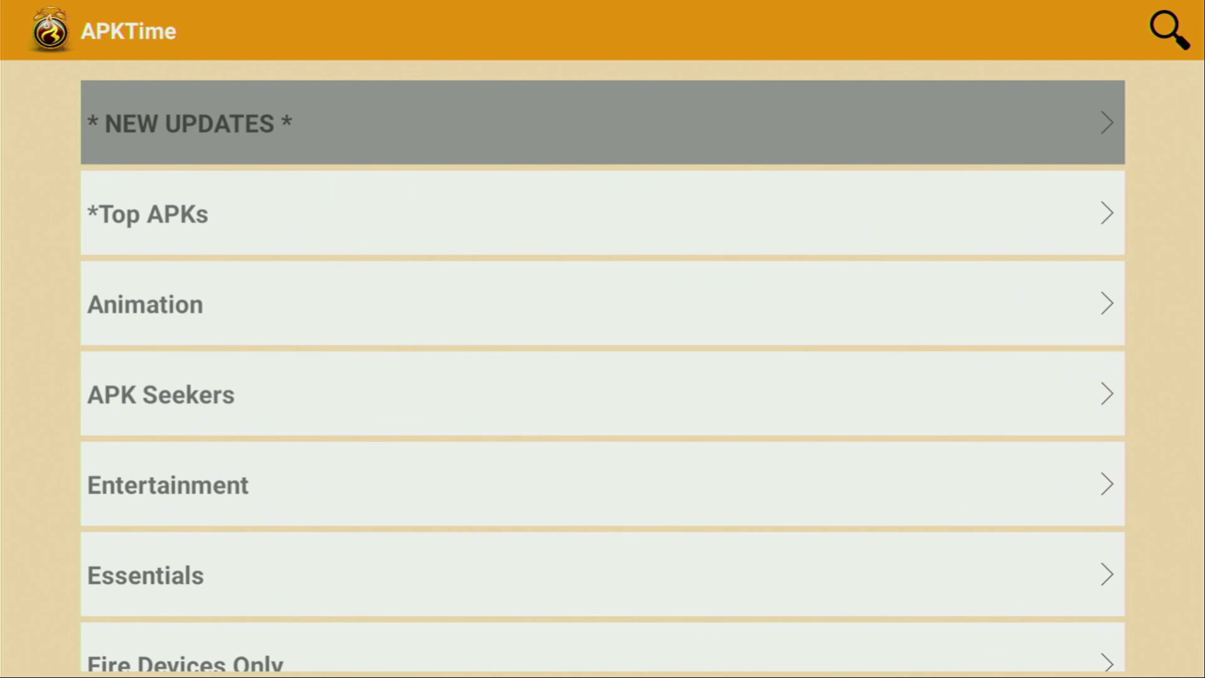
key("Down")
key("Down")
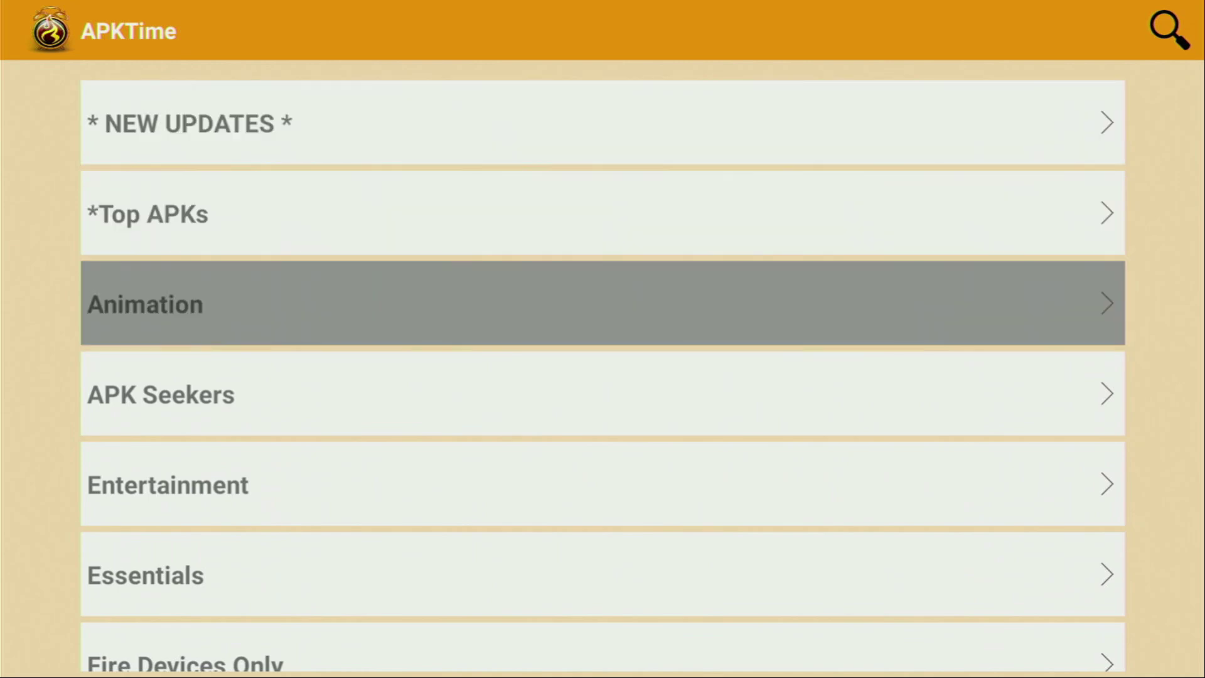
key("Down")
key("Down")
key("Down")
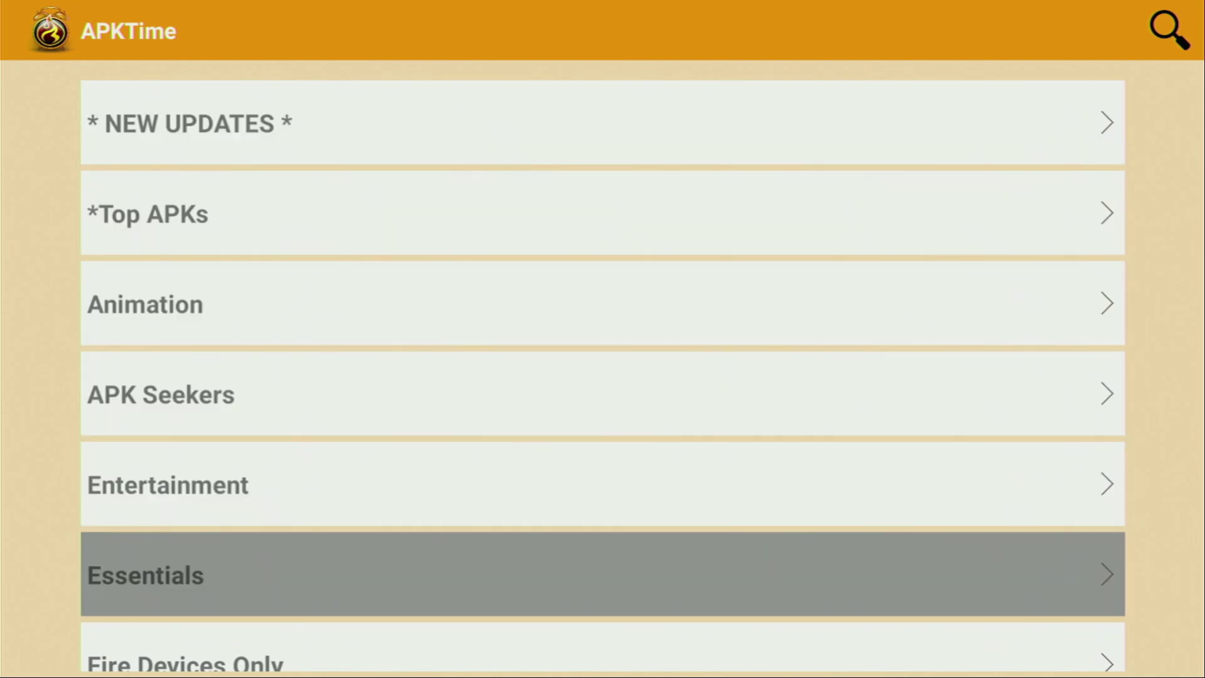
key("Down")
key("Down")
key("Down")
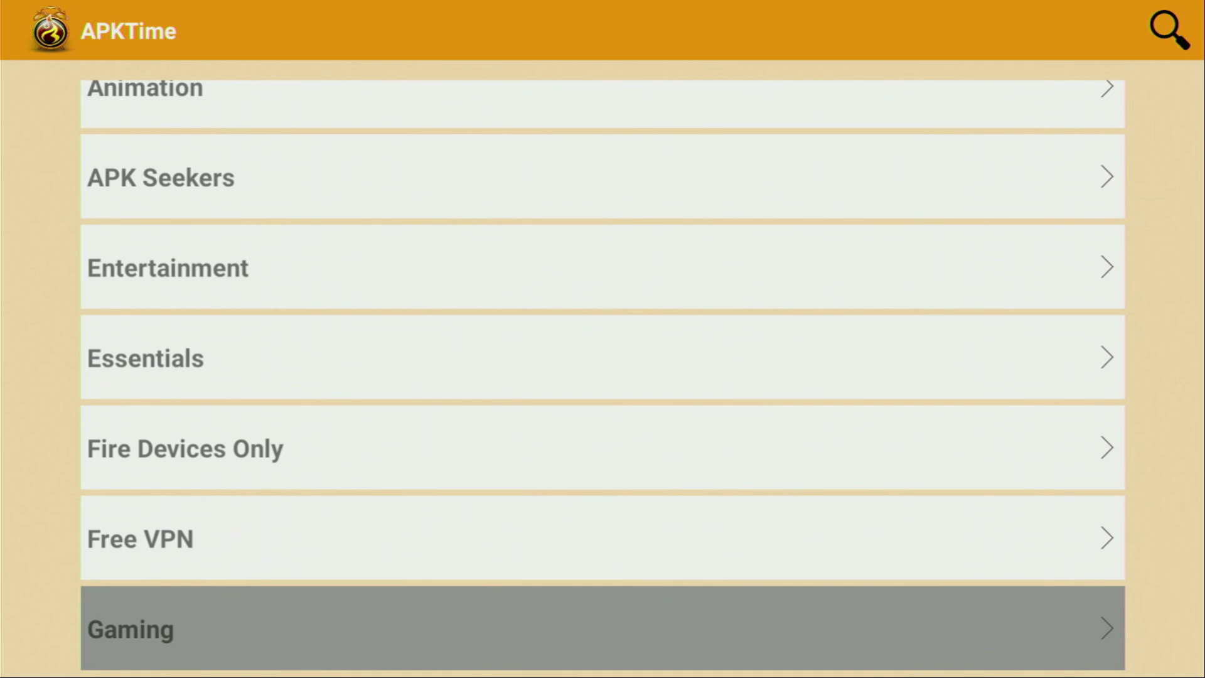
key("Down")
key("Down")
key("Down")
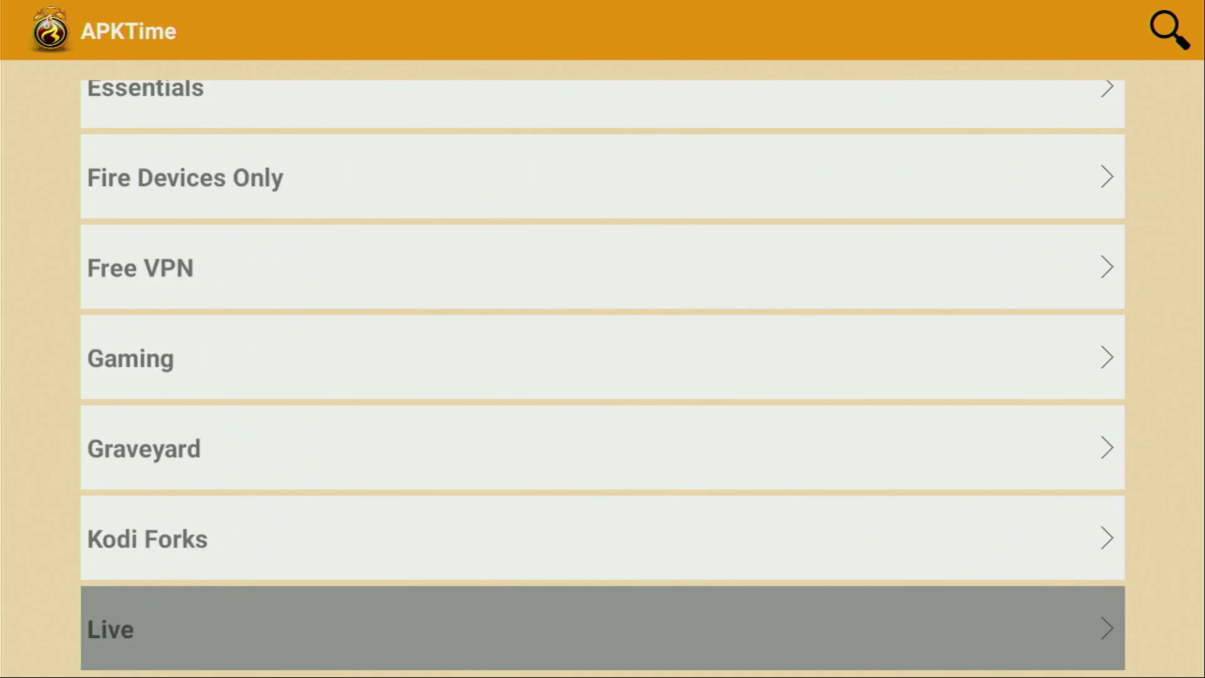
key("Down")
key("Down")
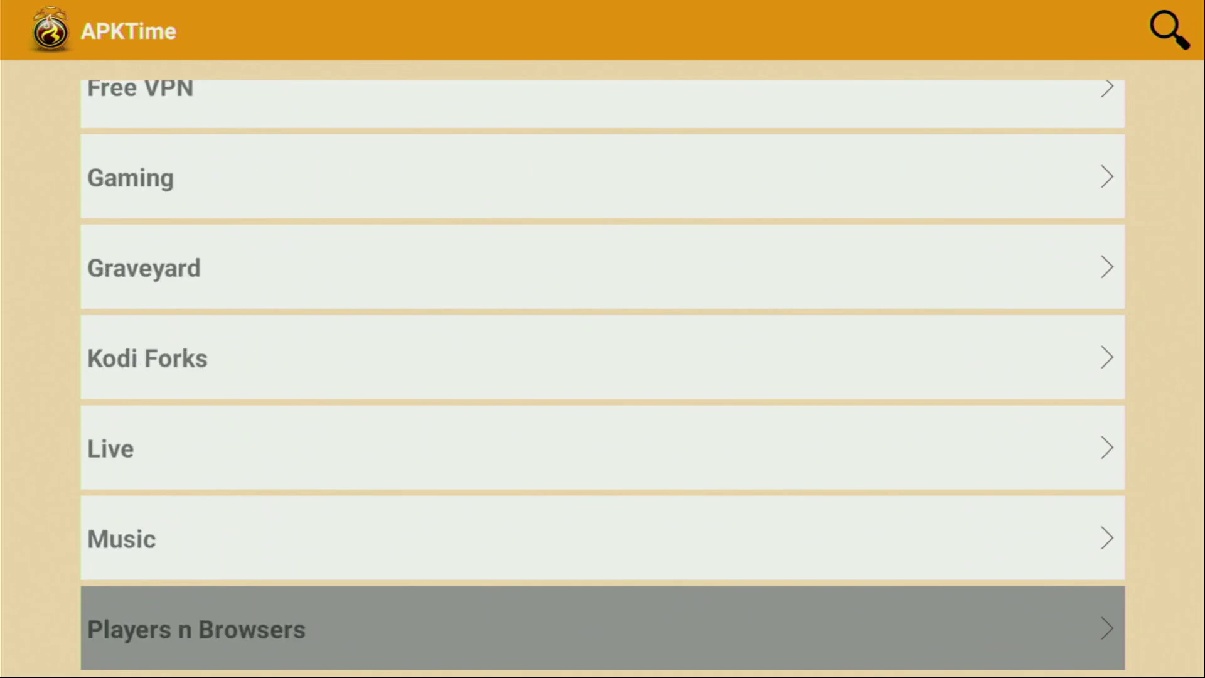
key("Down")
key("Down")
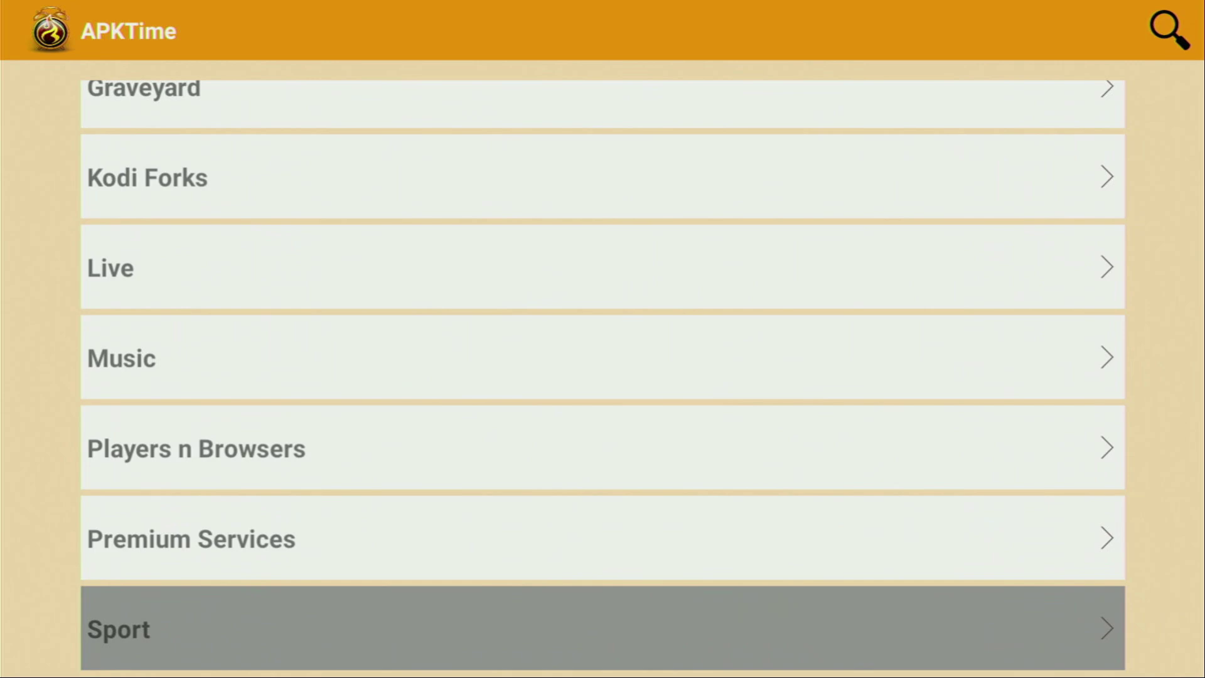
key("Down")
key("Down")
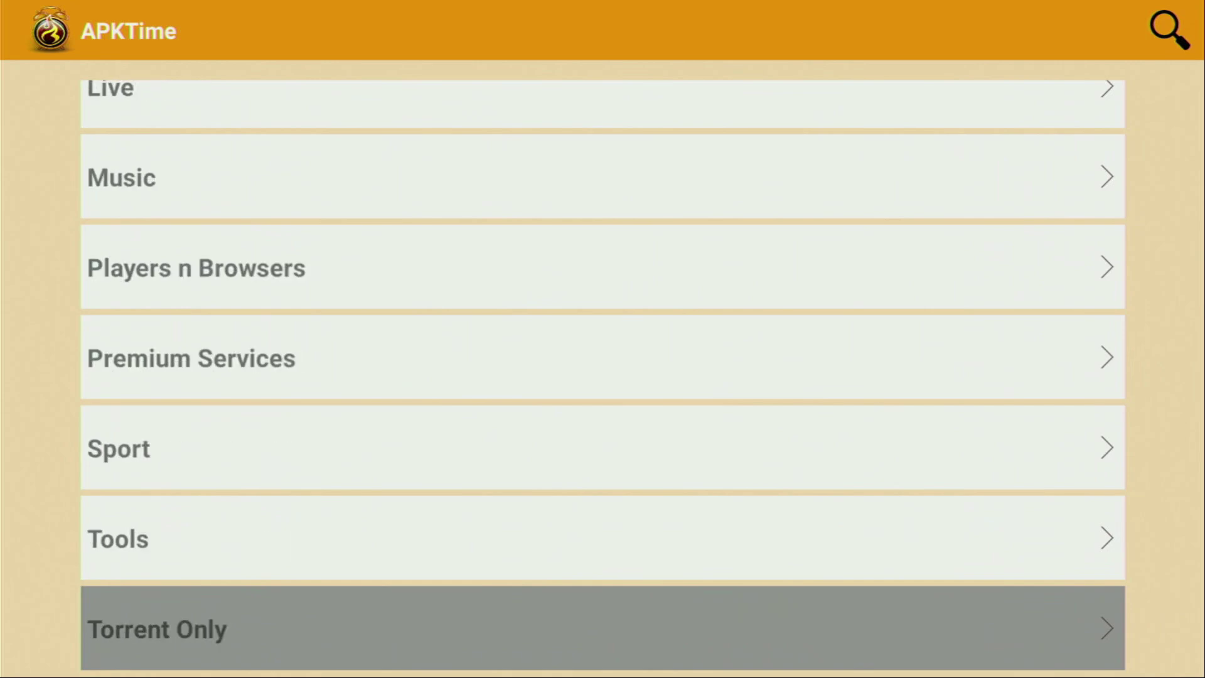
key("Down")
key("Down")
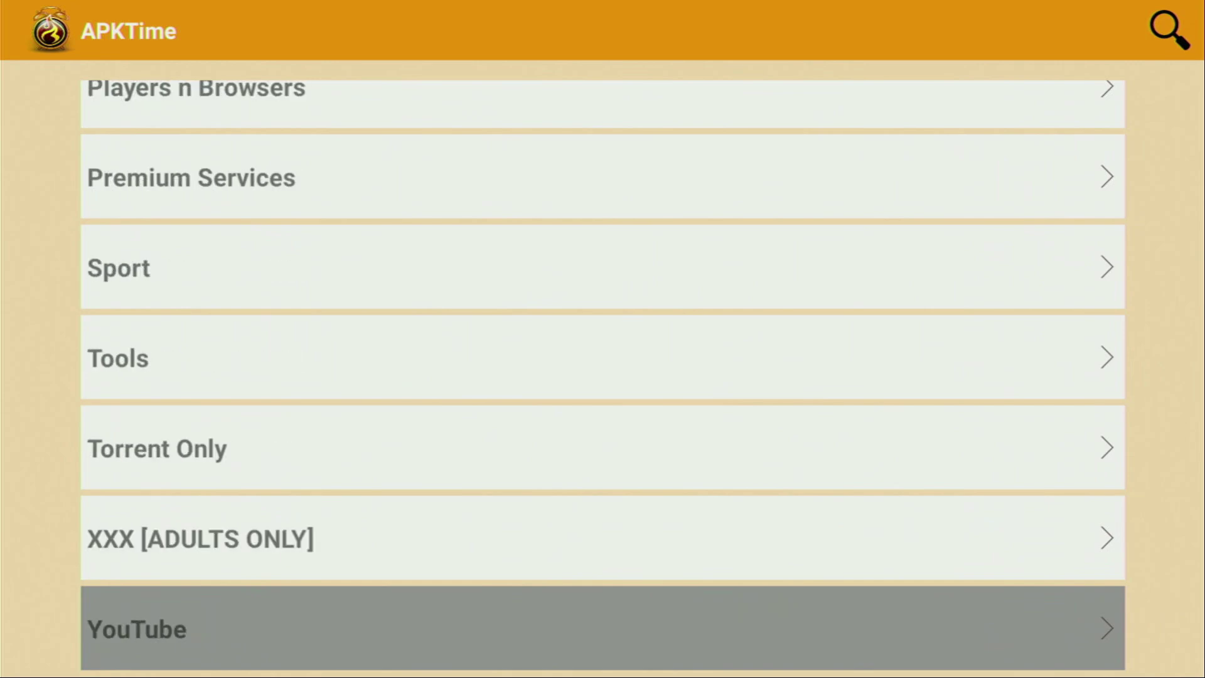
key("Down")
- Scroll back up APKTime's categories through Kodi Forks and Free VPN to Entertainment
key("Up")
key("Up")
key("Up")
key("Up")
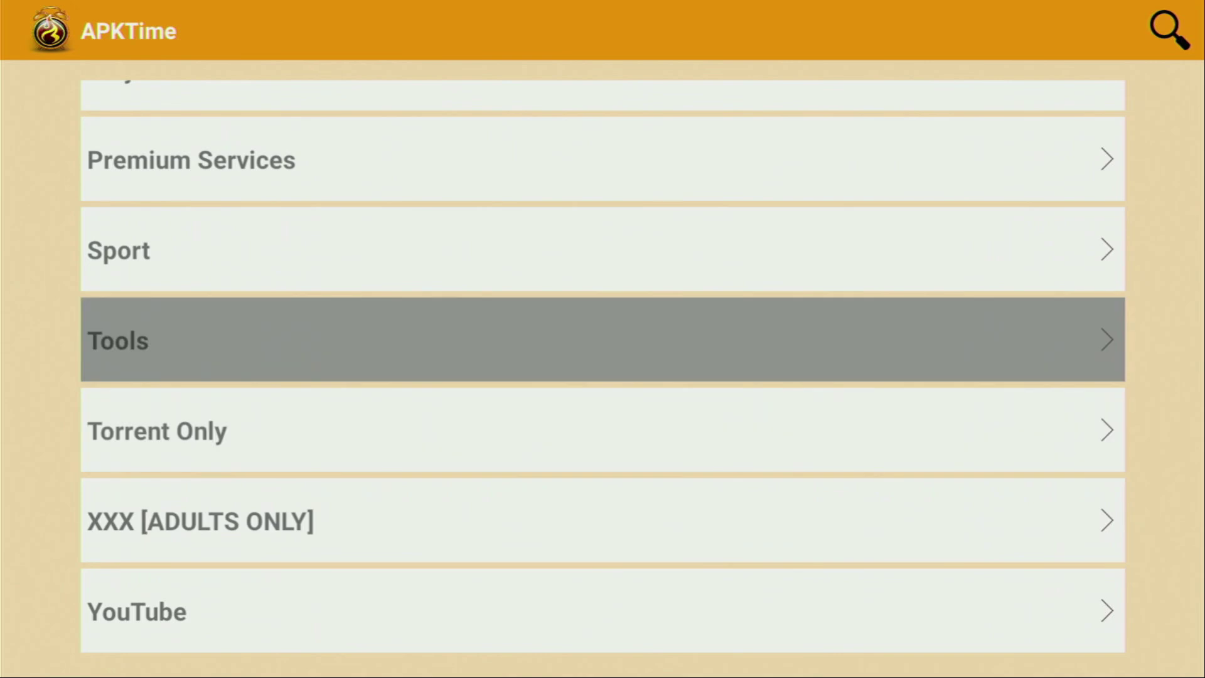
key("Up")
key("Up")
key("Up")
key("Up")
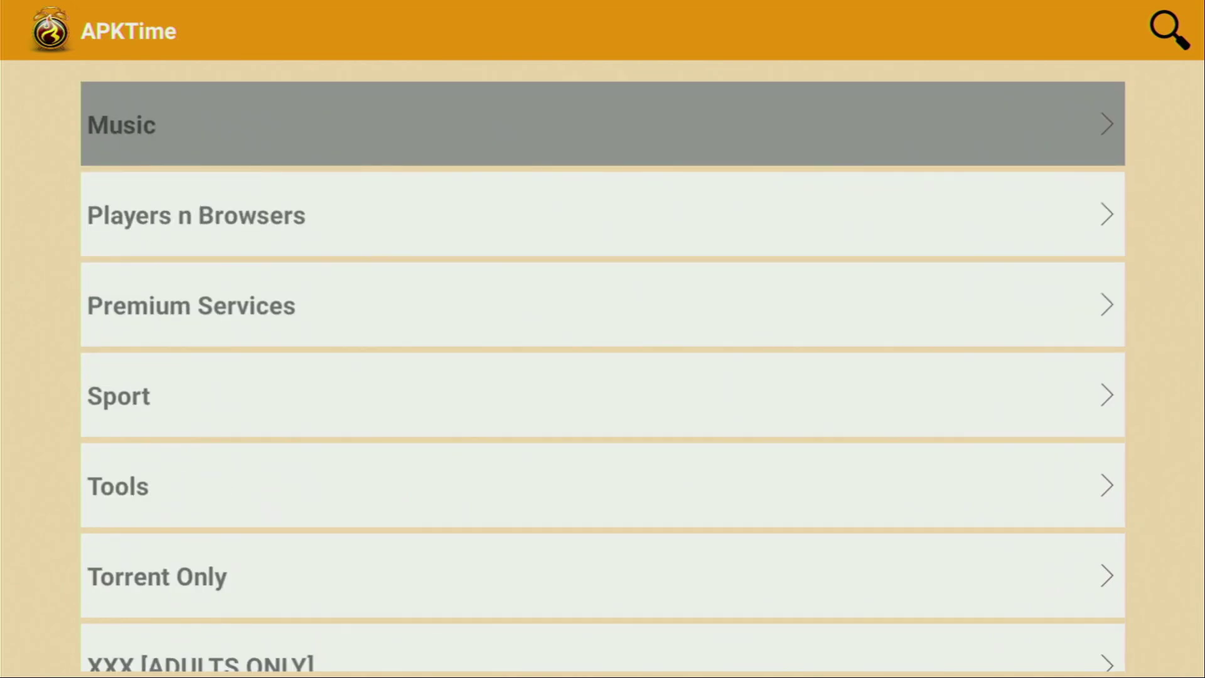
key("Up")
key("Up")
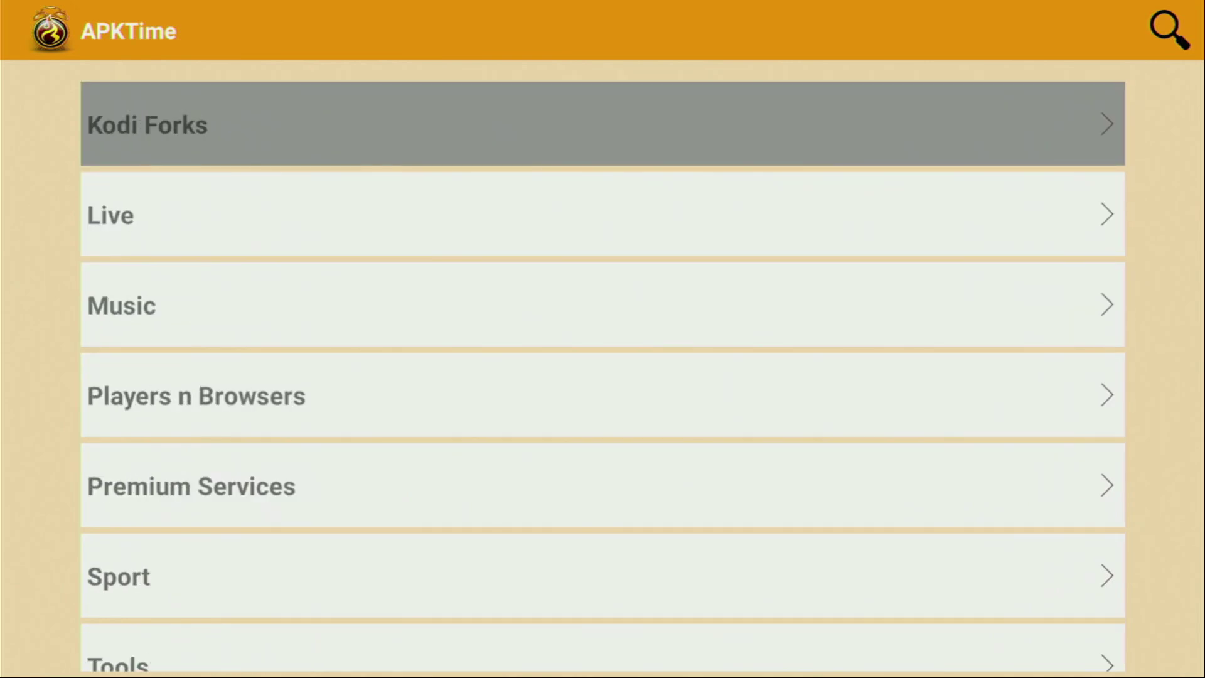
key("Up")
key("Up")
key("Up")
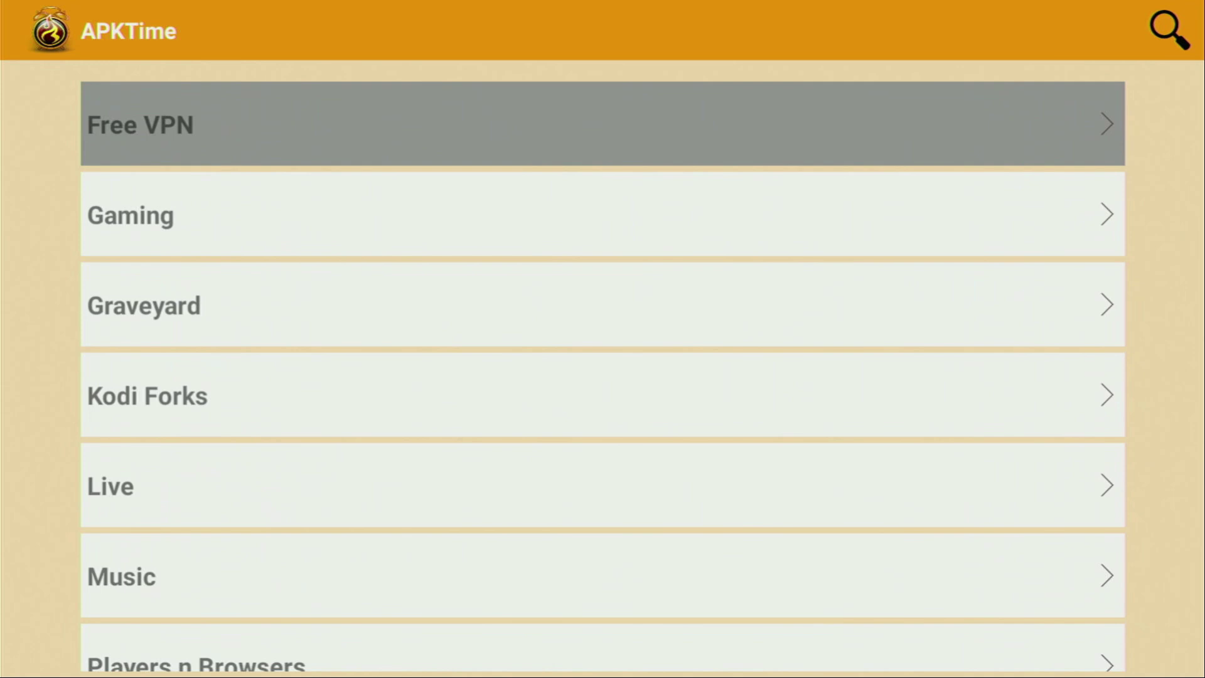
key("Up")
key("Up")
key("Up")
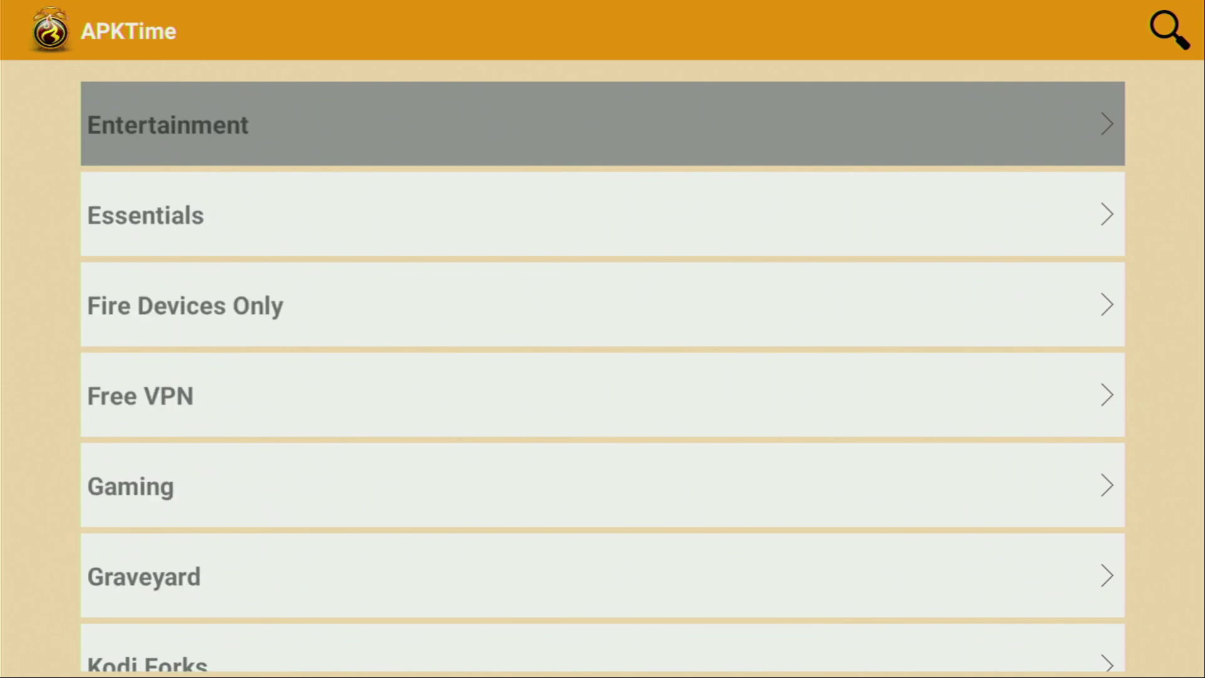
key("Up")
key("Up")
key("Up")
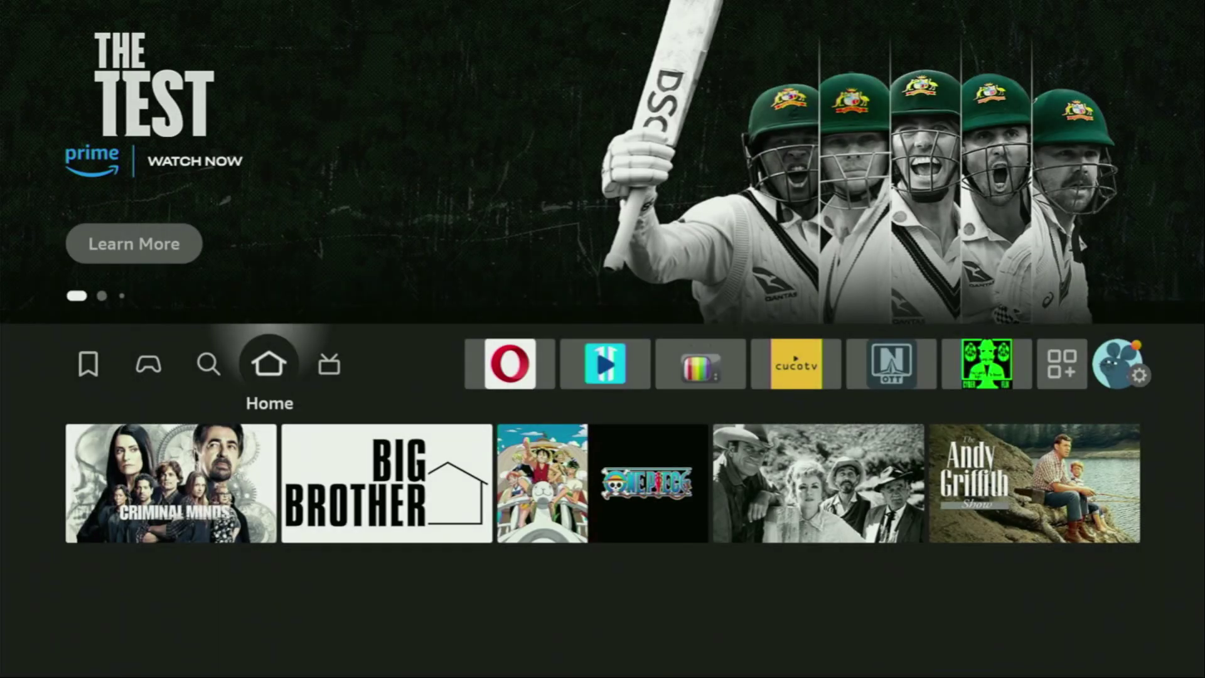
- Search Find for 'Do' with the on-screen keyboard and choose the Downloader suggestion
key("Left")
key("Down")
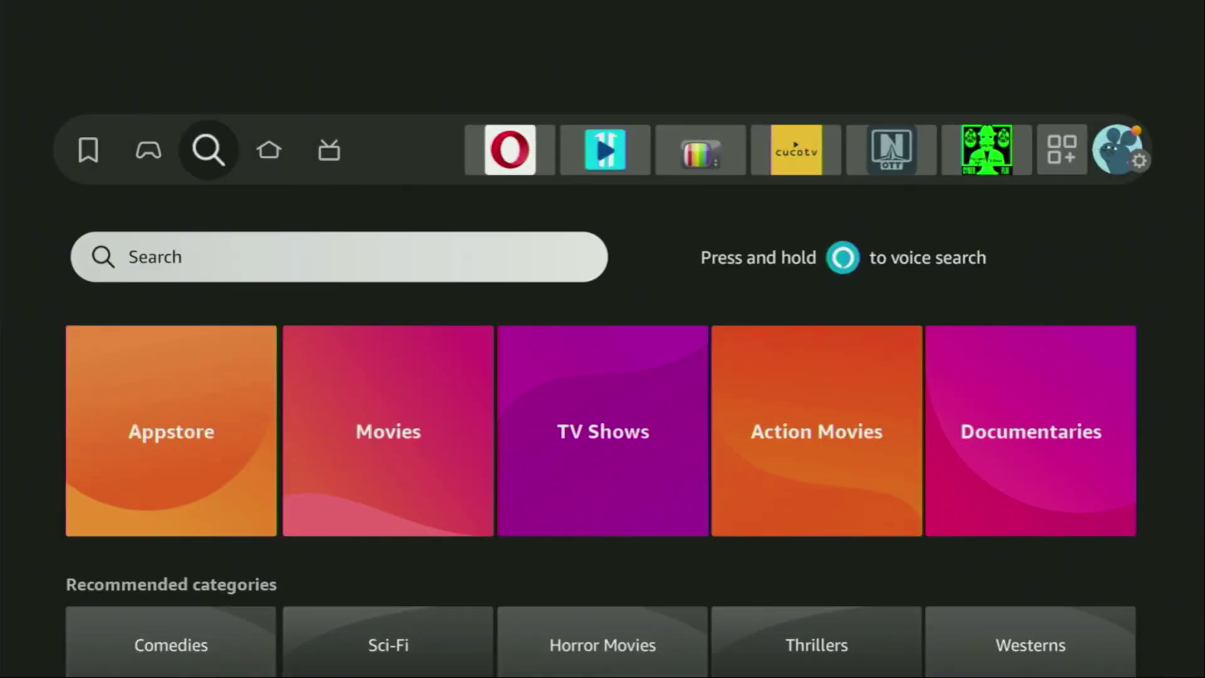
key("Return")
key("Right")
key("Right")
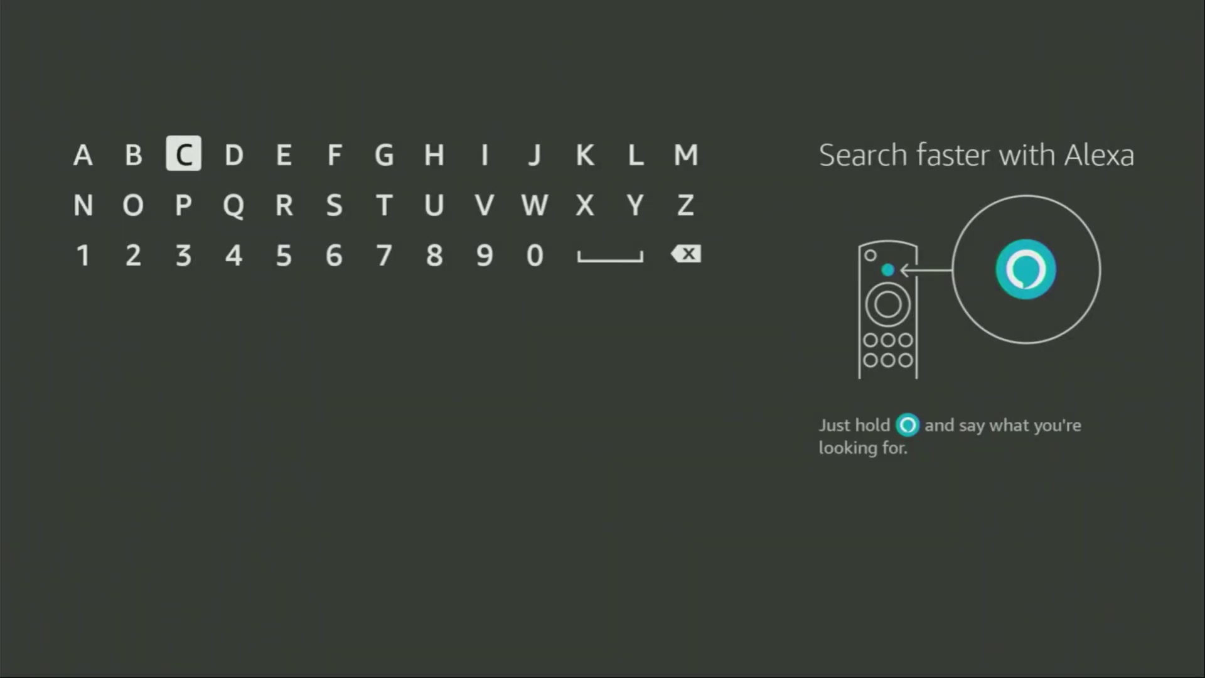
key("Right")
key("Return")
key("Down")
key("Left")
key("Left")
key("Return")
key("Down")
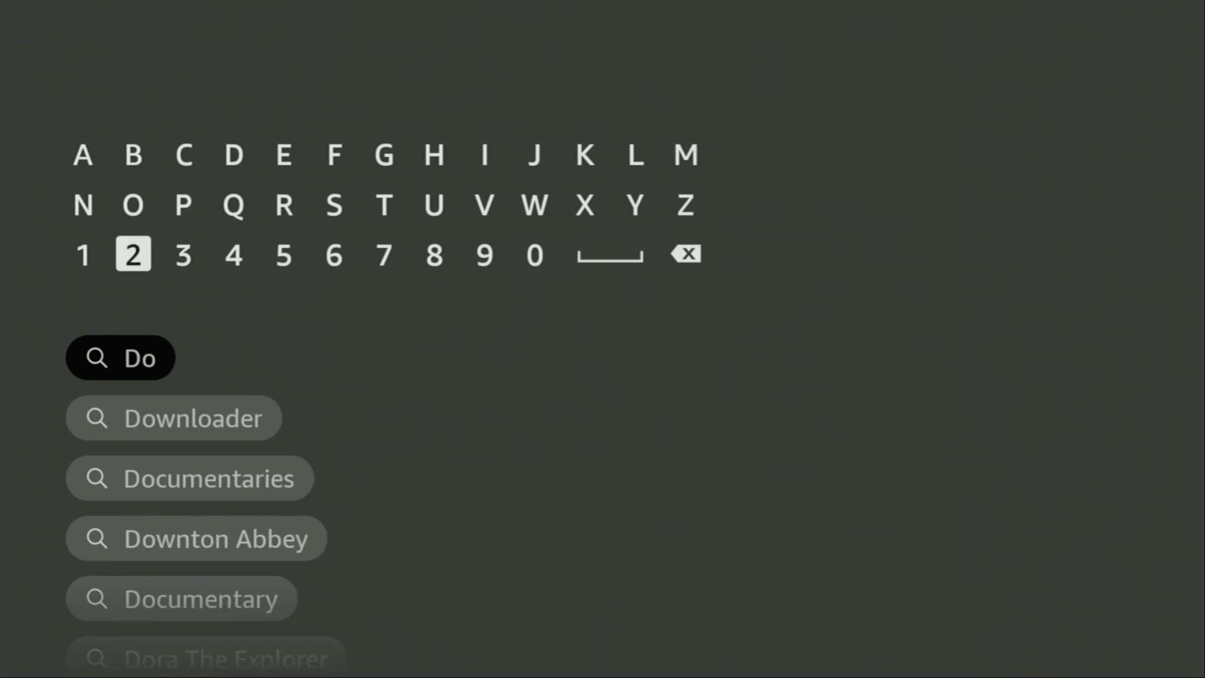
key("Down")
key("Down")
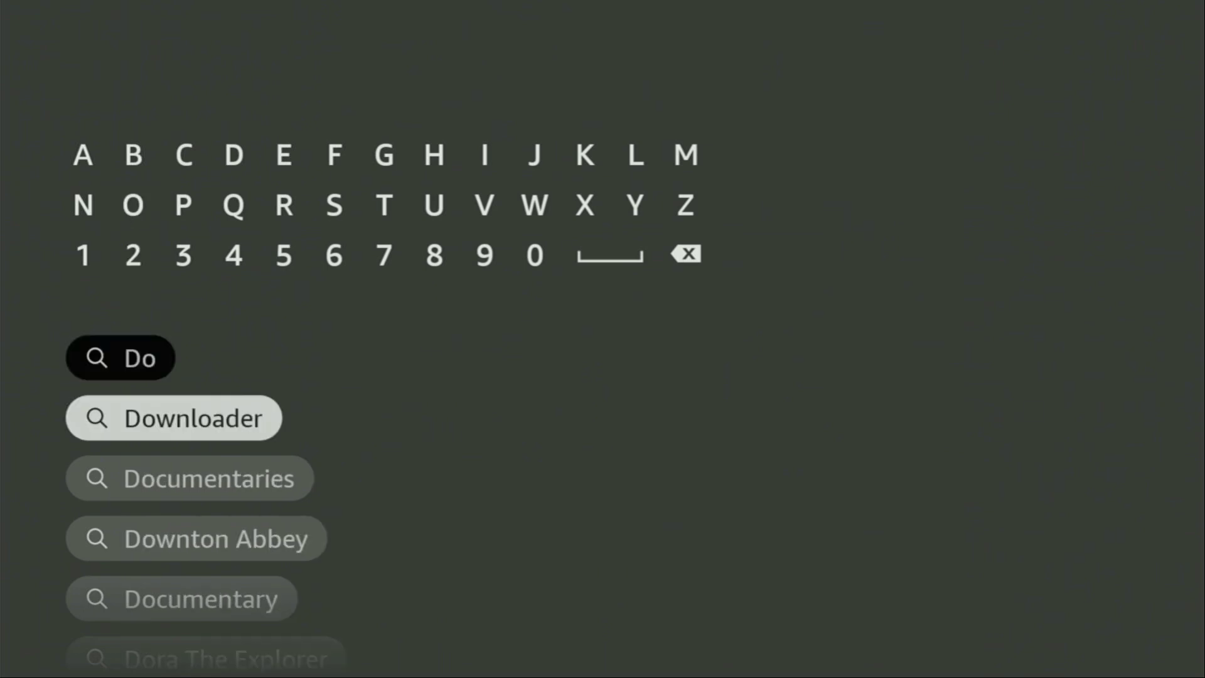
key("Return")
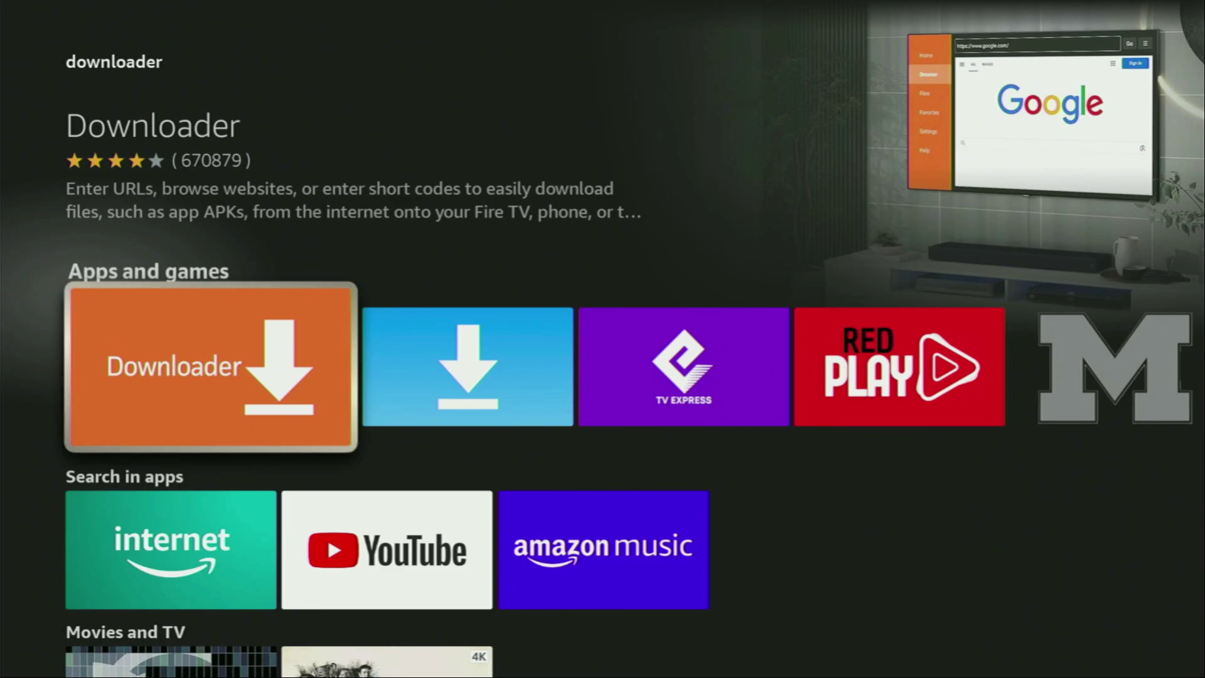
- Go from the search results to Settings and open My Fire TV
key("Return")
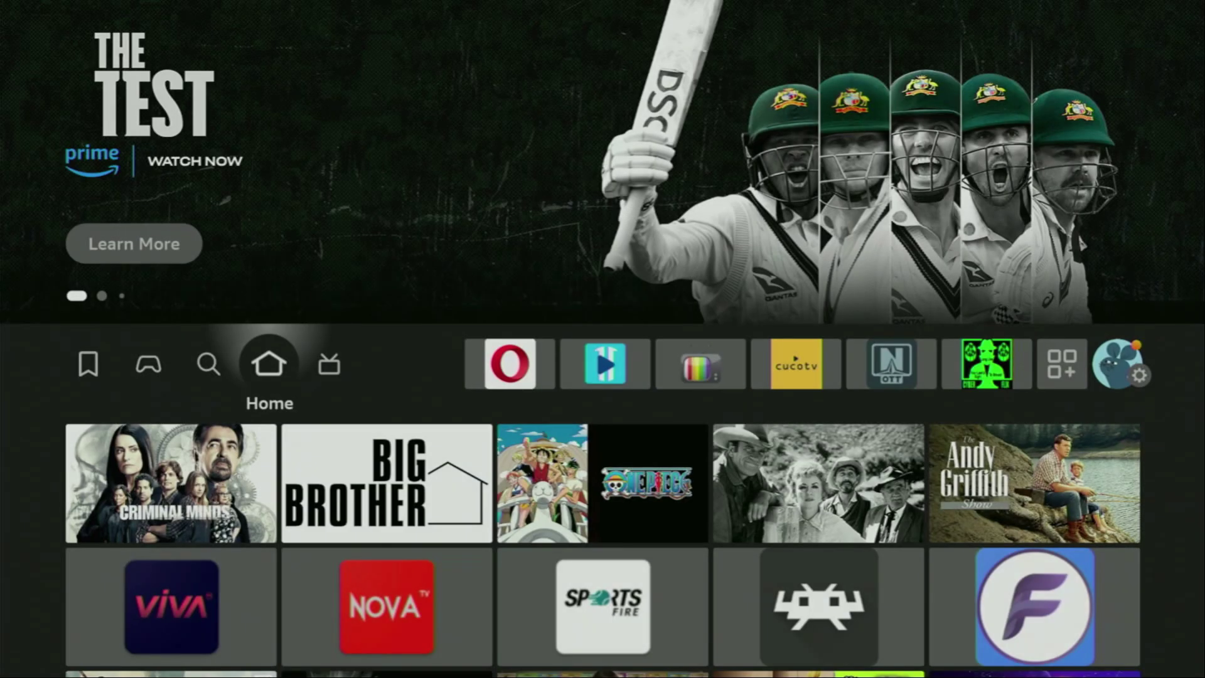
key("Right")
key("Right")
key("Right")
key("Right")
key("Right")
key("Right")
key("Right")
key("Right")
key("Right")
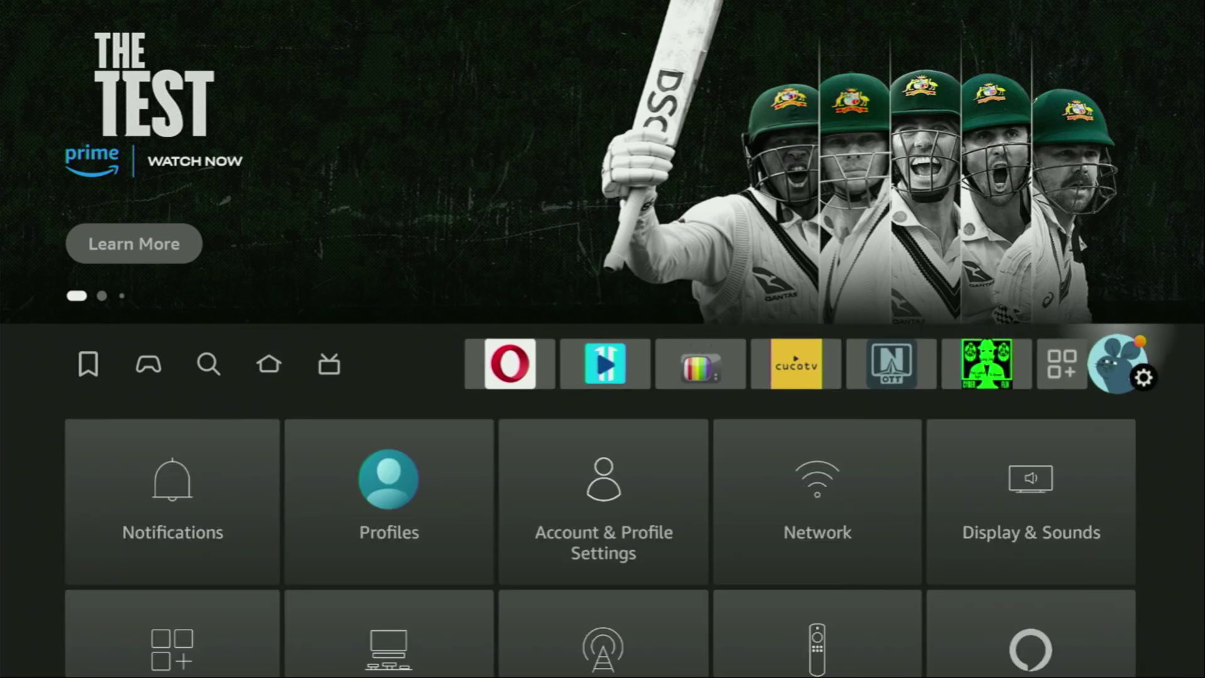
key("Down")
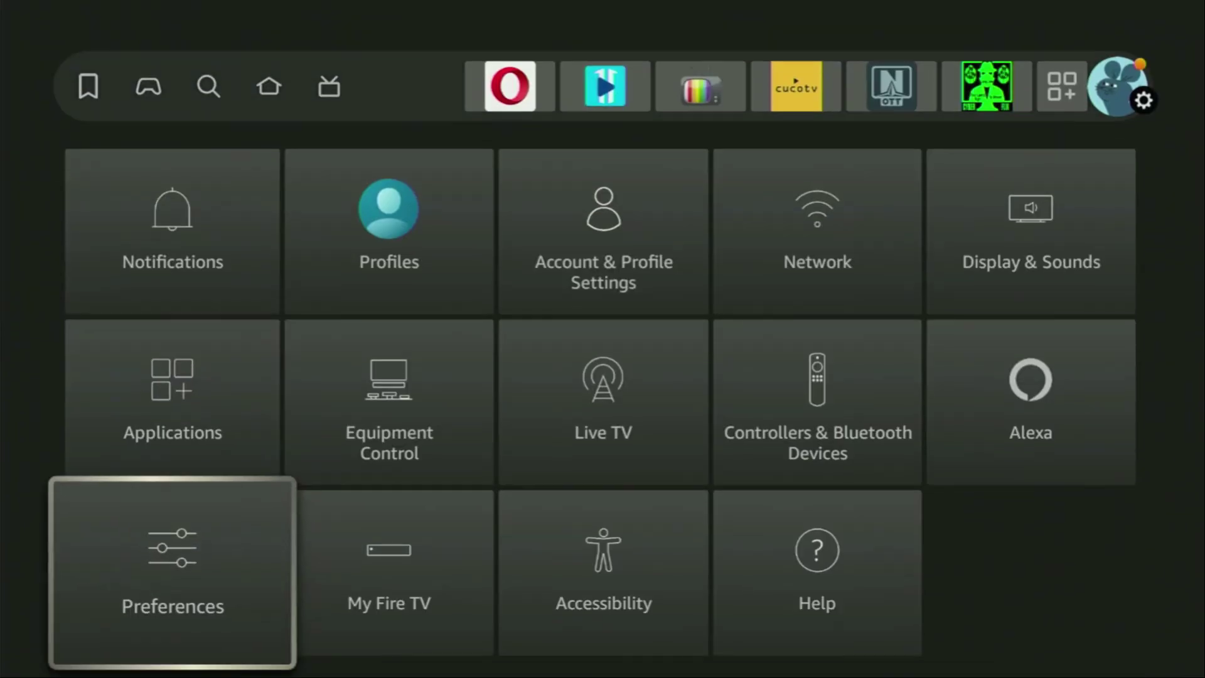
key("Right")
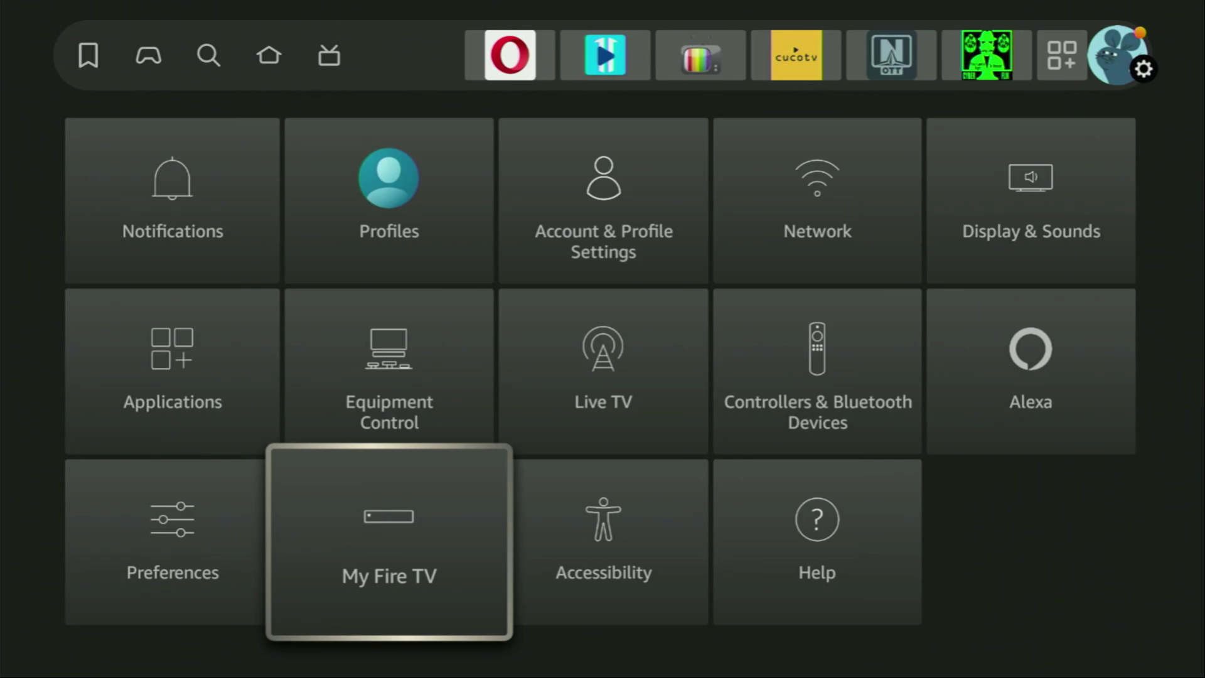
key("Return")
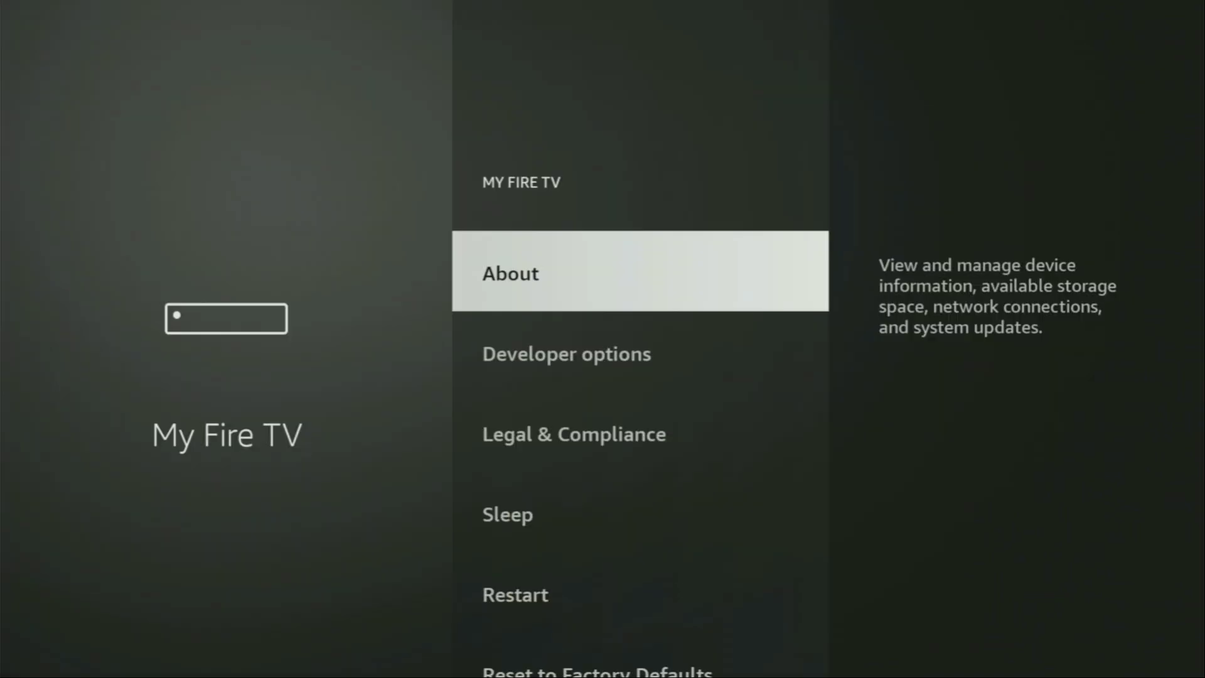
- Browse My Fire TV options from Developer options down to Restart, then back up to About
key("Down")
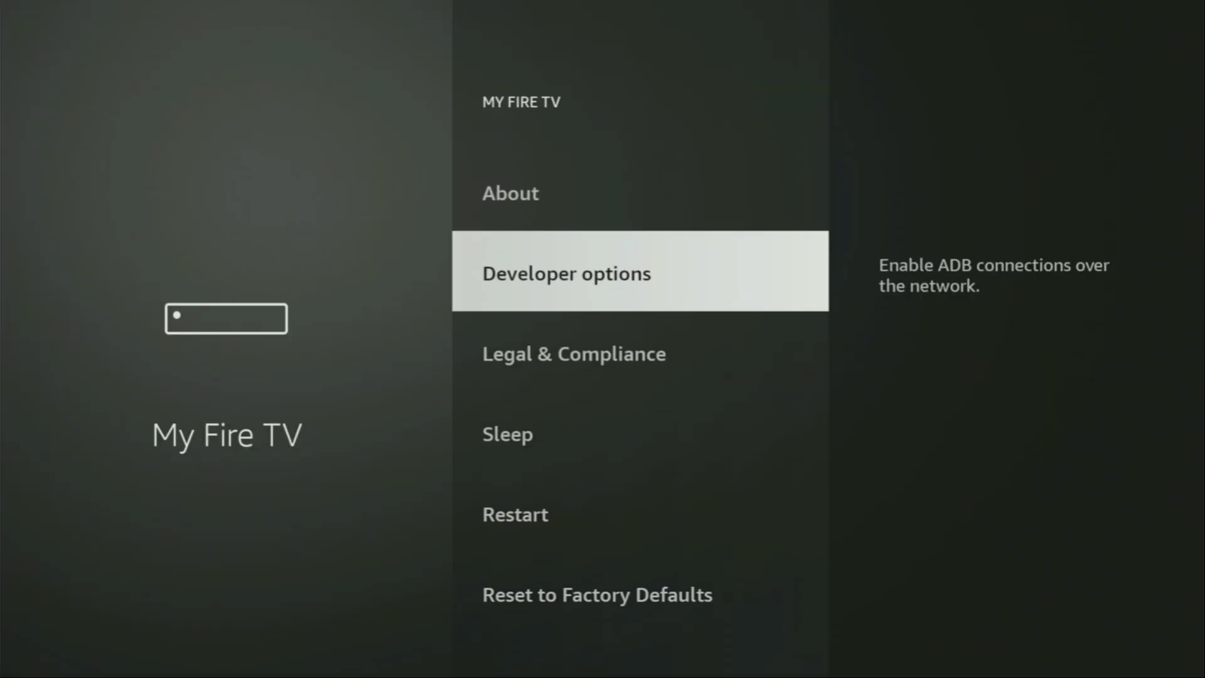
key("Down")
key("Down")
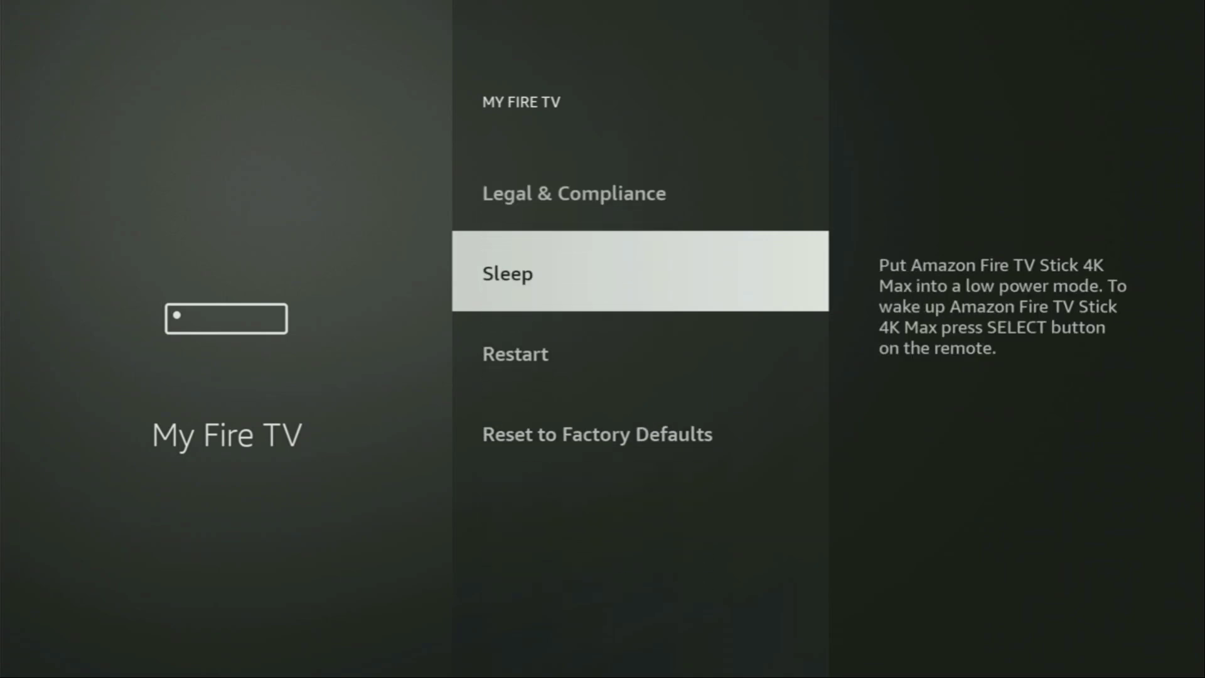
key("Down")
key("Up")
key("Up")
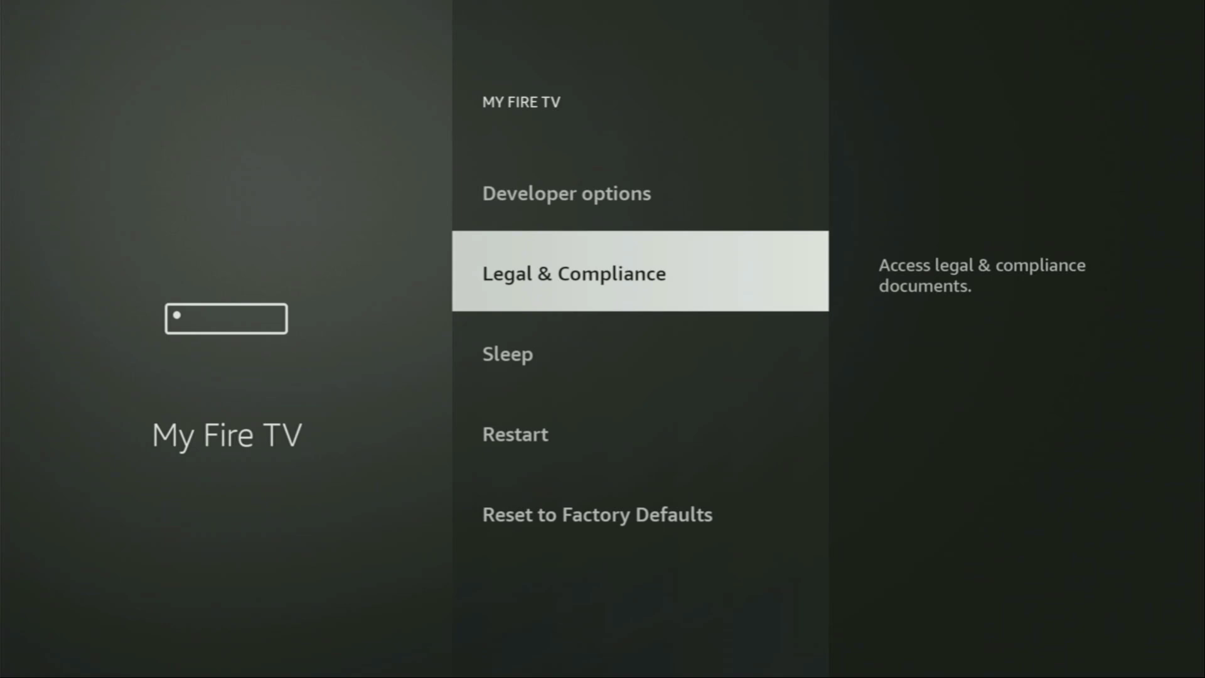
key("Up")
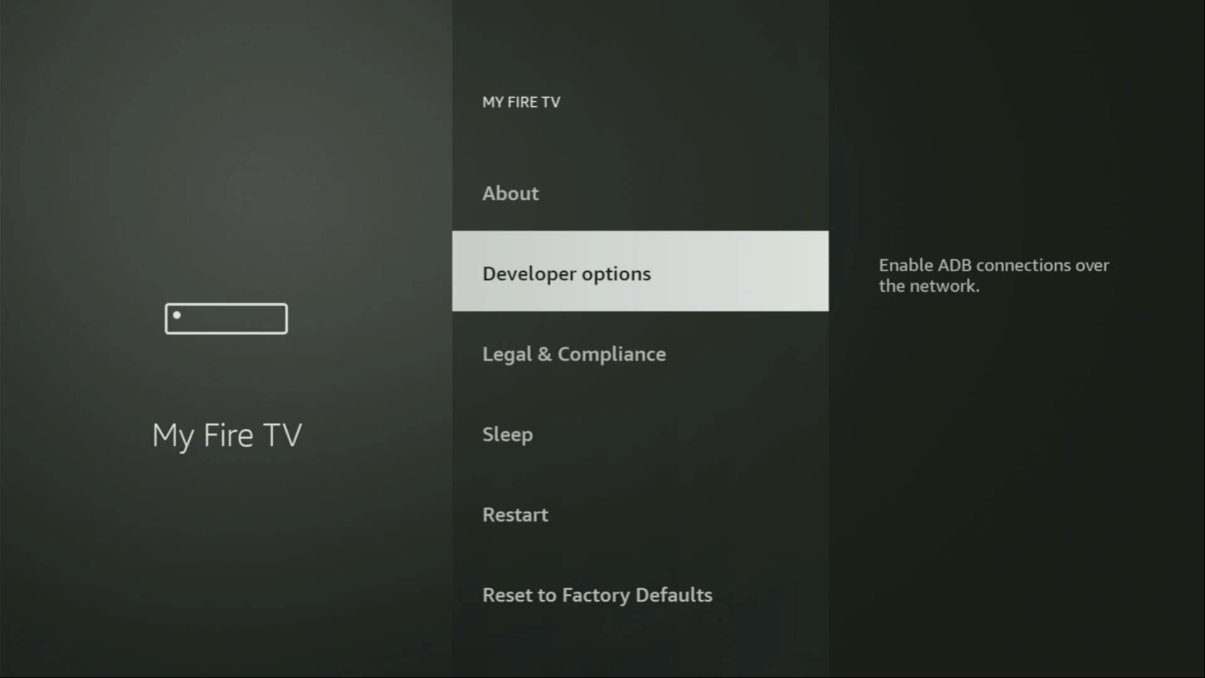
key("Down")
key("Up")
key("Up")
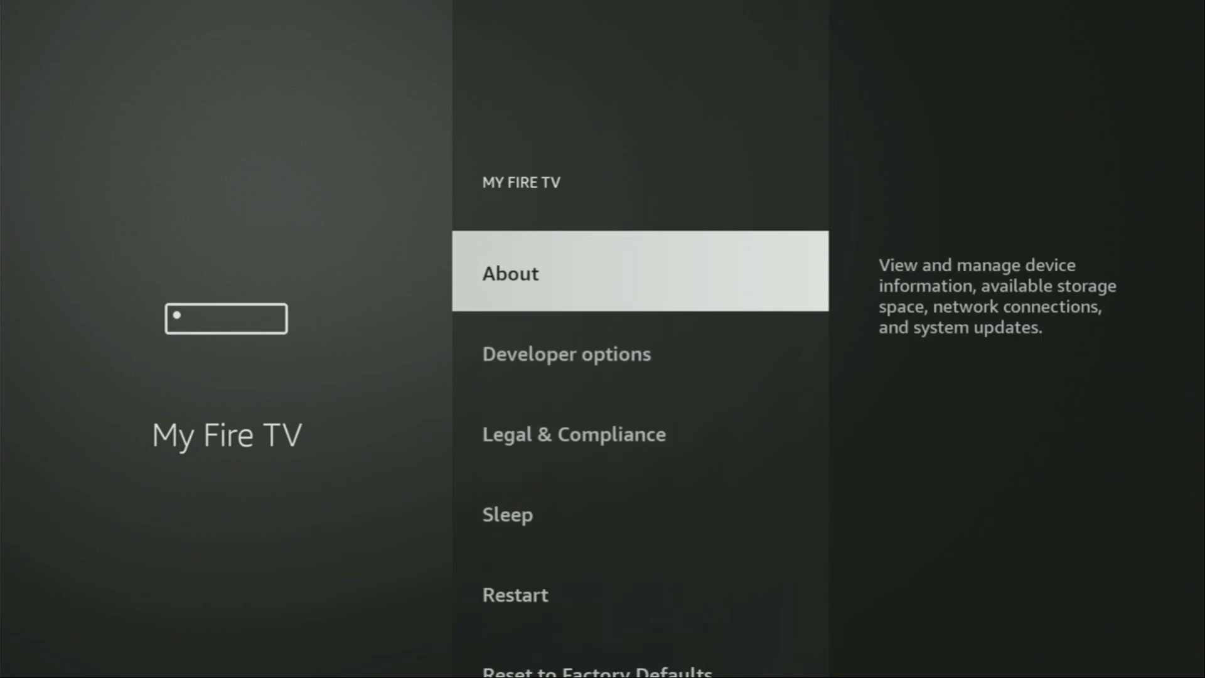
key("Return")
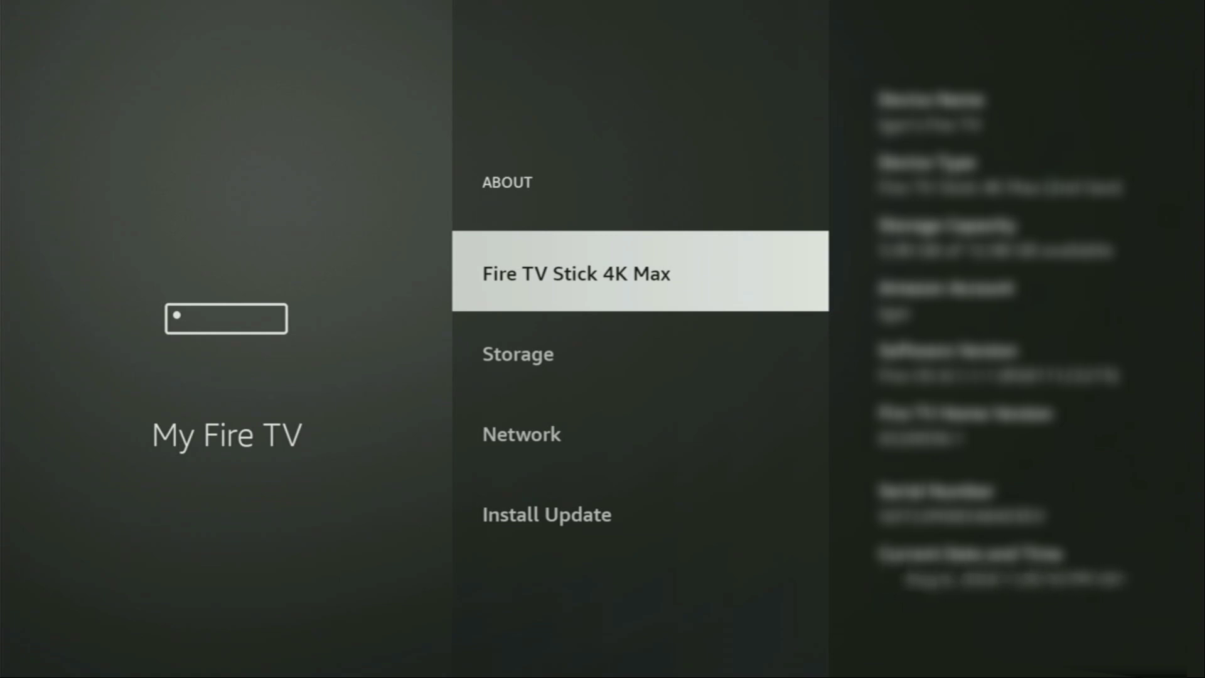
key("Return")
key("Return")
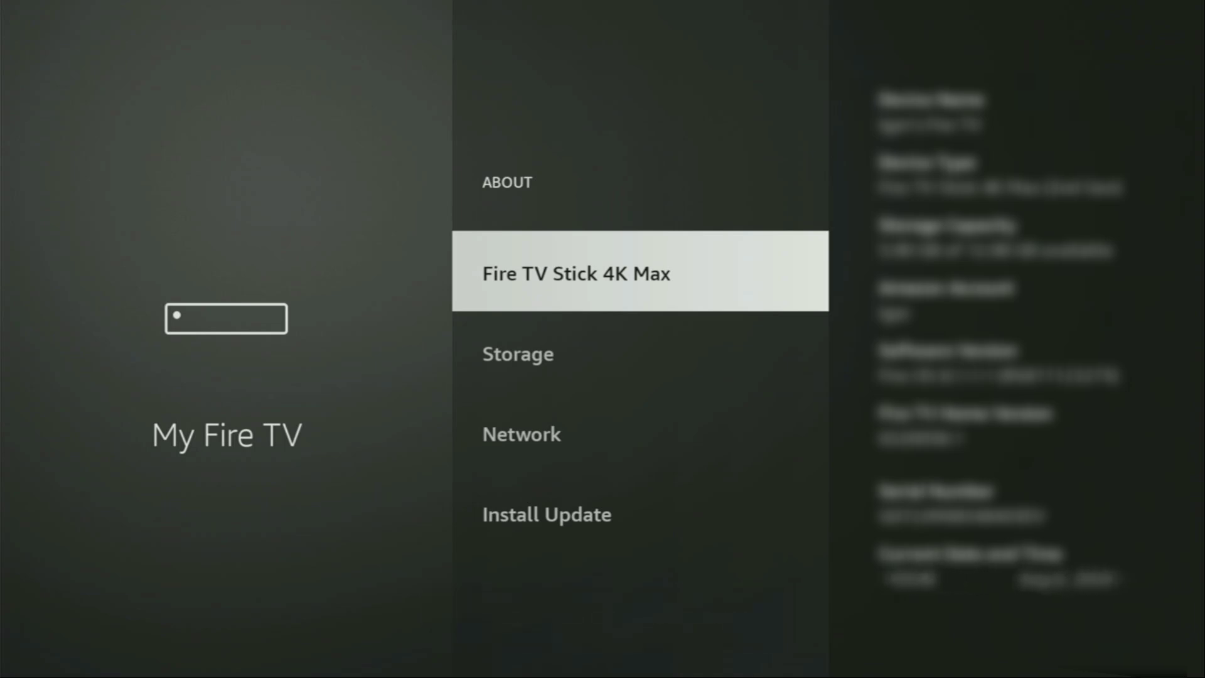
key("Escape")
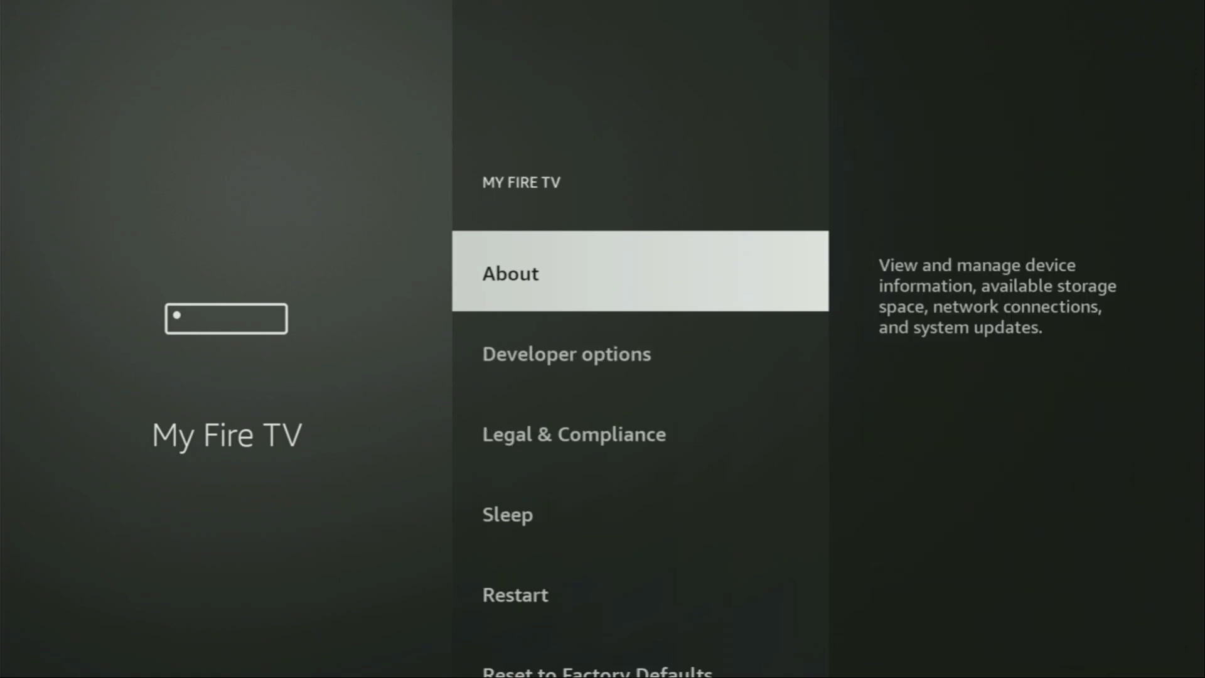
- Open Developer options and toggle ADB debugging off and back ON
key("Down")
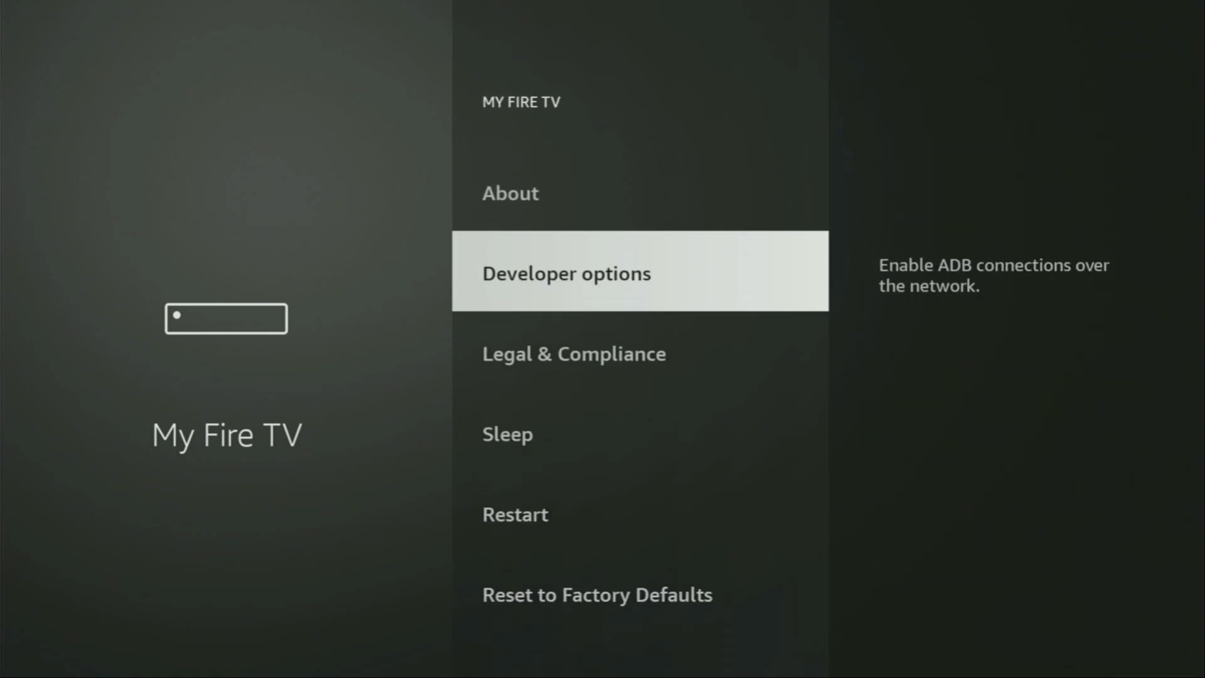
key("Return")
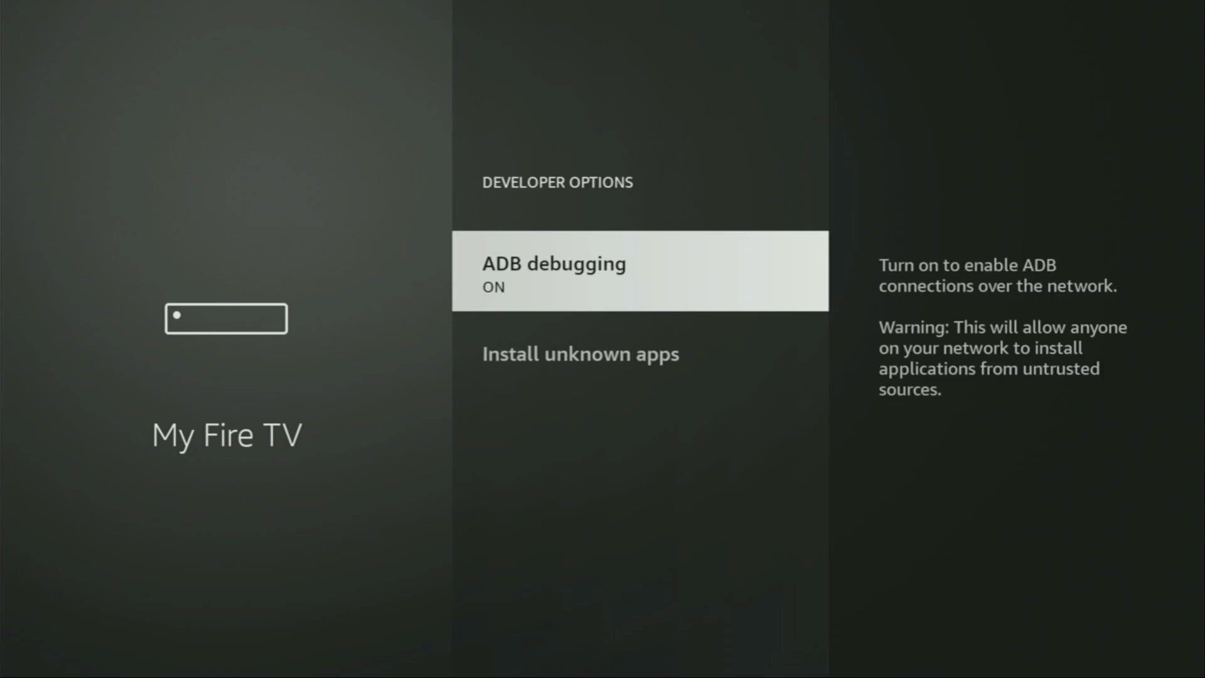
key("Return")
key("Return")
key("Down")
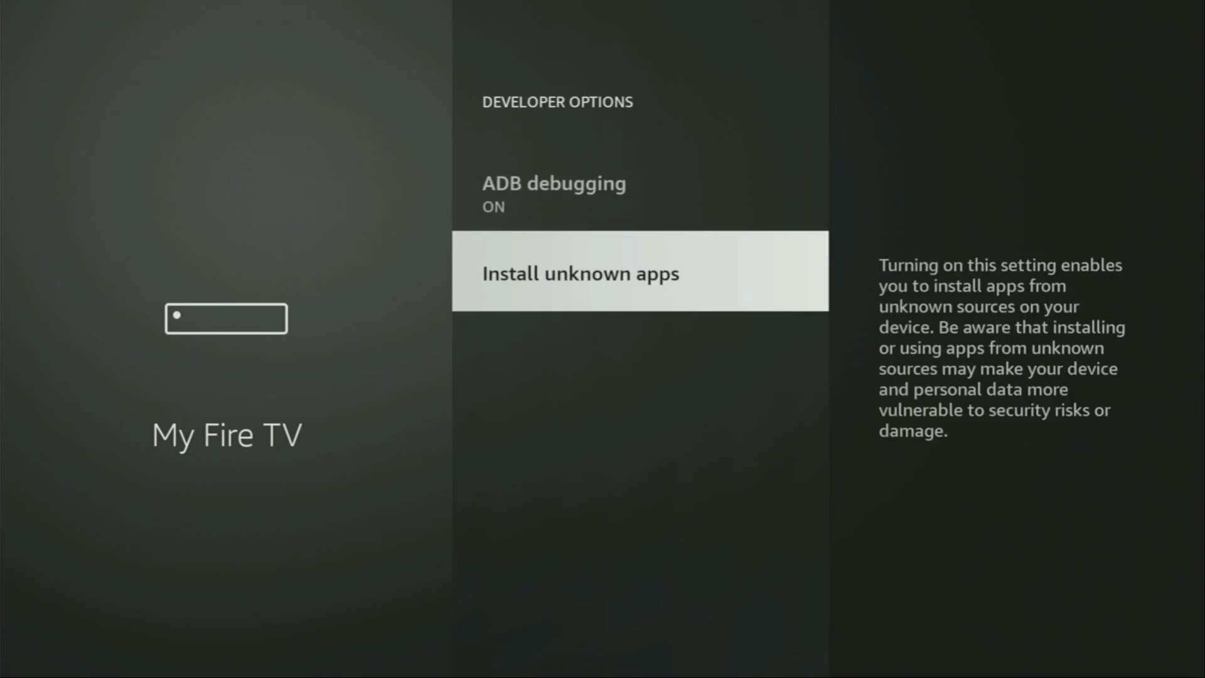
key("Return")
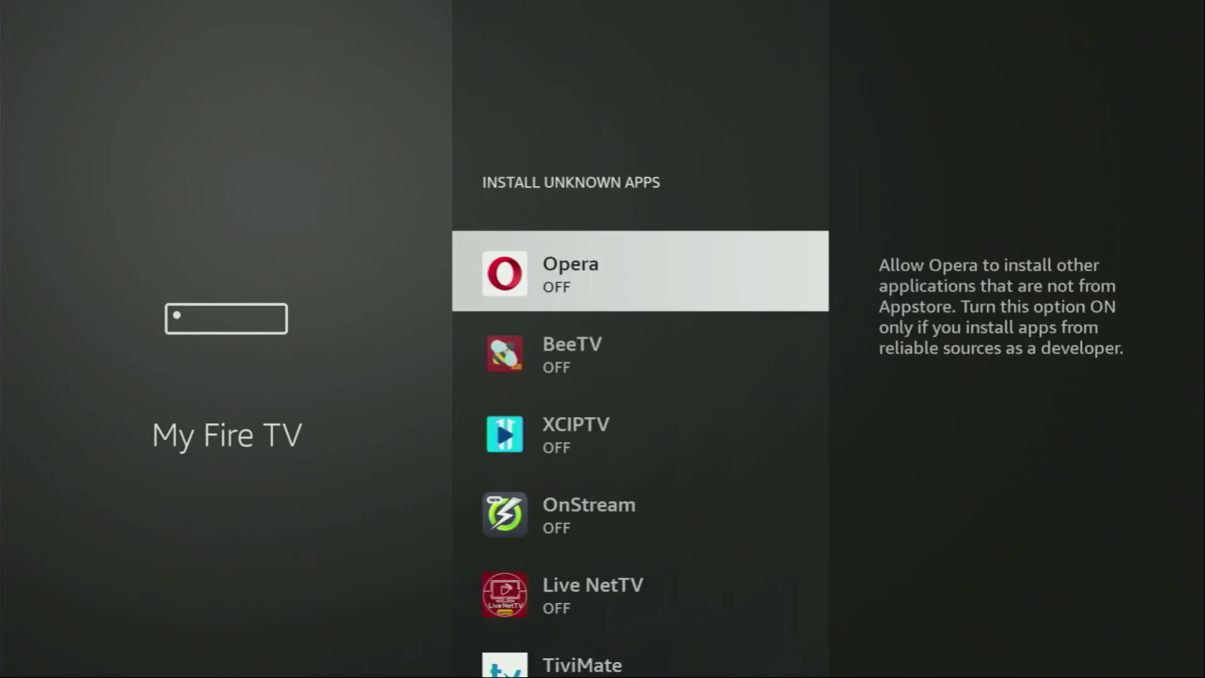
- Set Downloader to ON in the Install unknown apps list
key("Down")
key("Down")
key("Down")
key("Down")
key("Down")
key("Down")
key("Down")
key("Down")
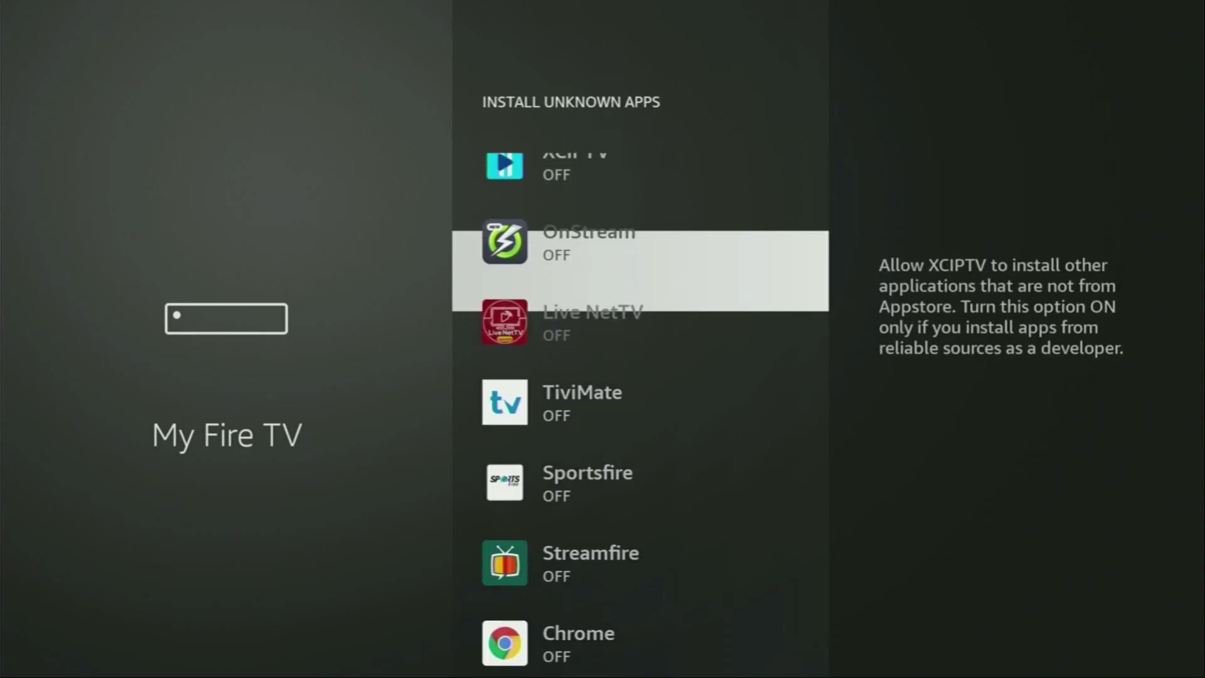
key("Down")
key("Down")
key("Down")
key("Down")
key("Down")
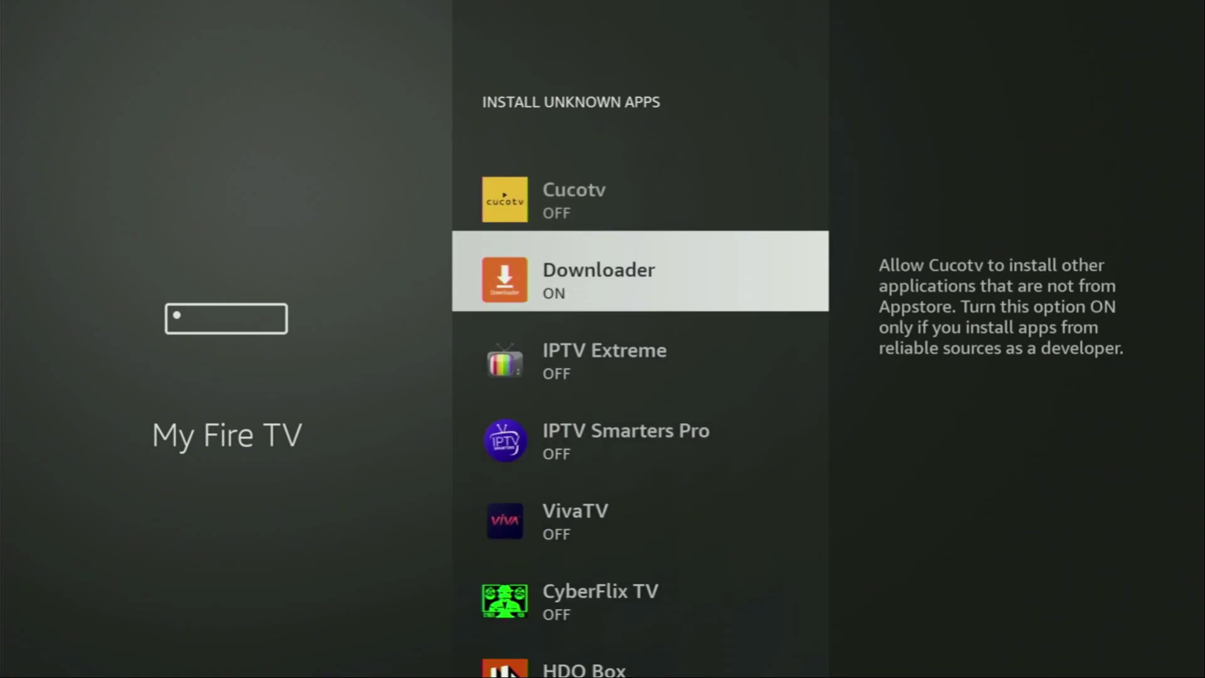
key("Return")
key("Return")
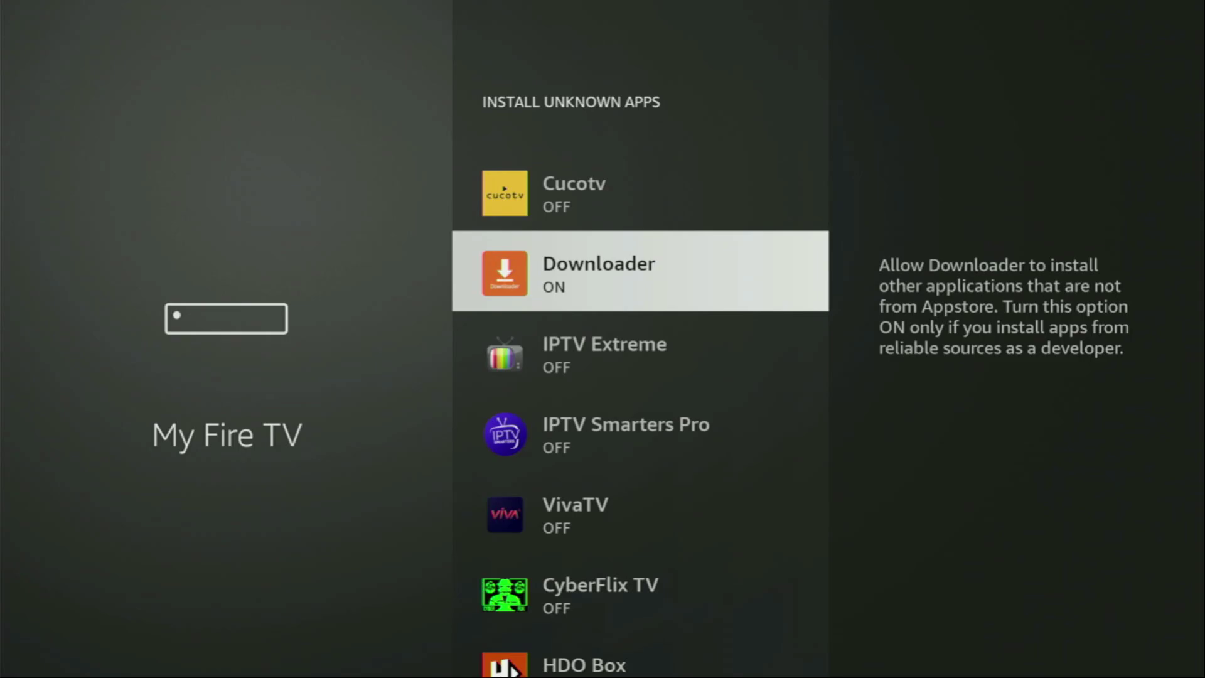
- Return home, open Your Apps & Channels and move across the grid toward NordVPN
key("Home")
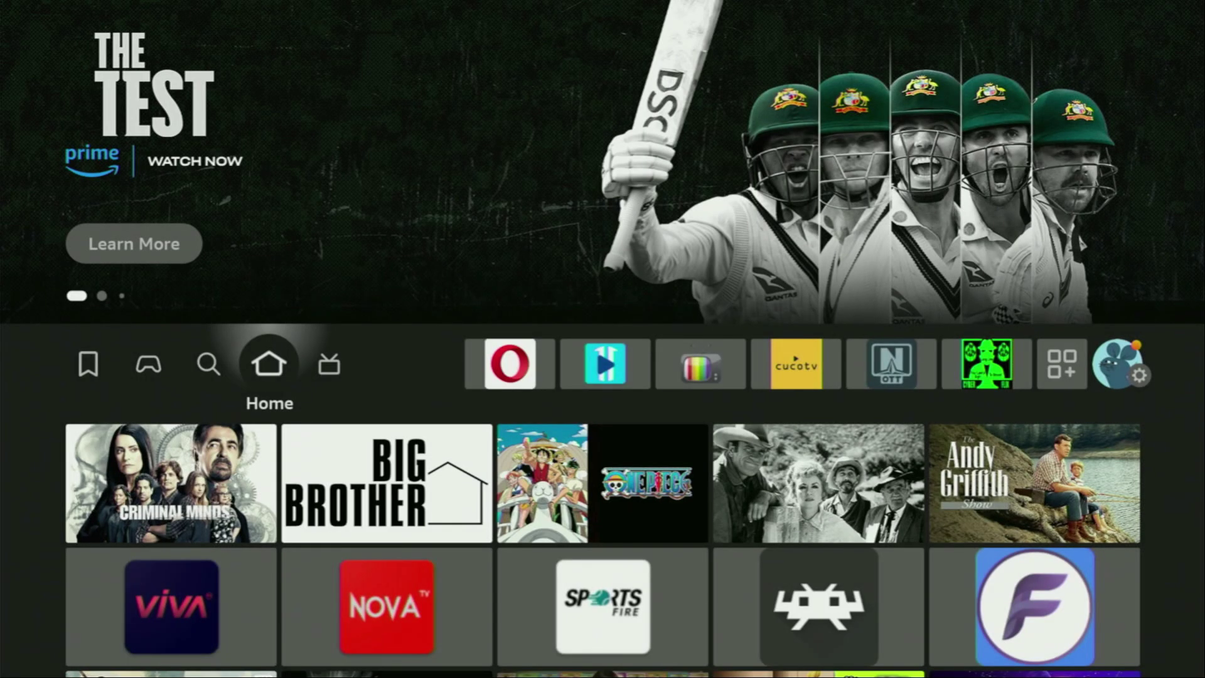
key("Right")
key("Right")
key("Right")
key("Right")
key("Right")
key("Right")
key("Right")
key("Right")
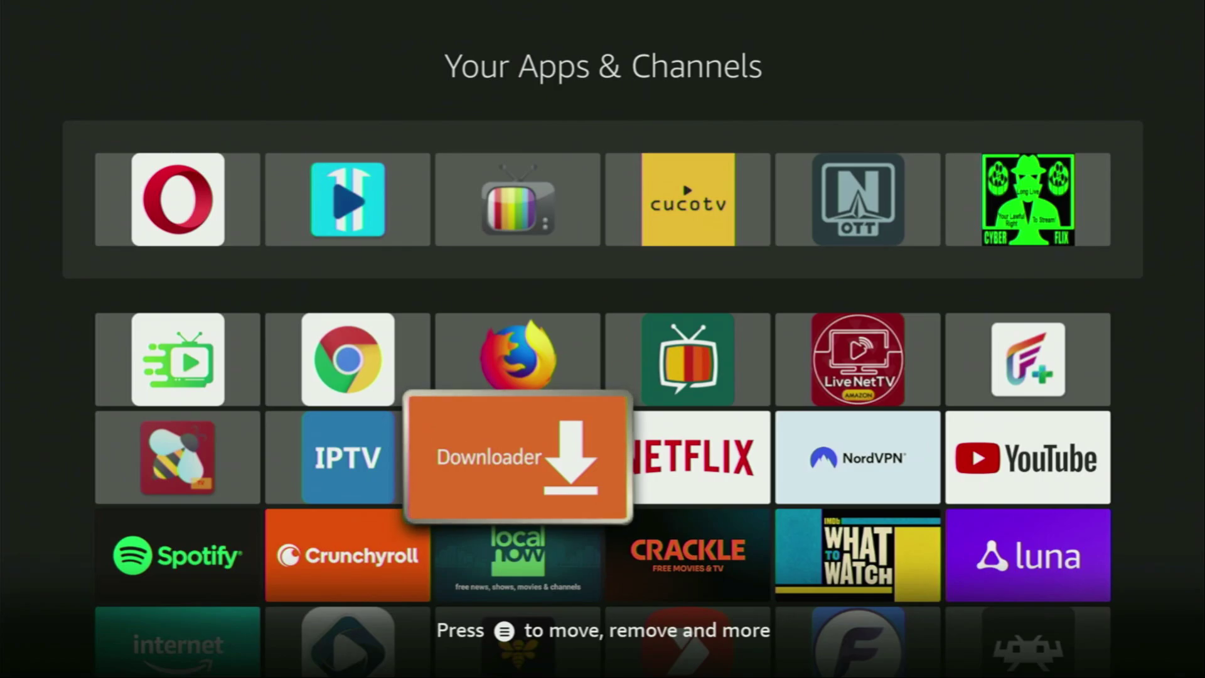
key("Right")
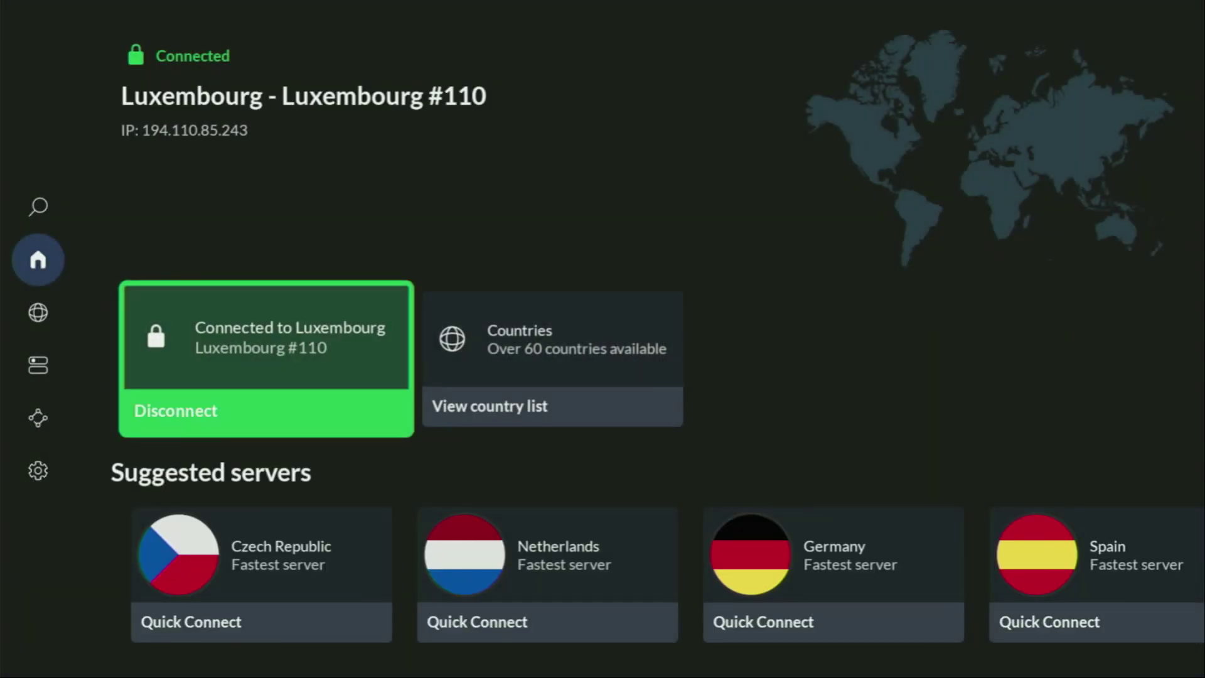
- Open NordVPN's country list and connect to New Zealand - Auckland
key("Down")
key("Right")
key("Right")
key("Right")
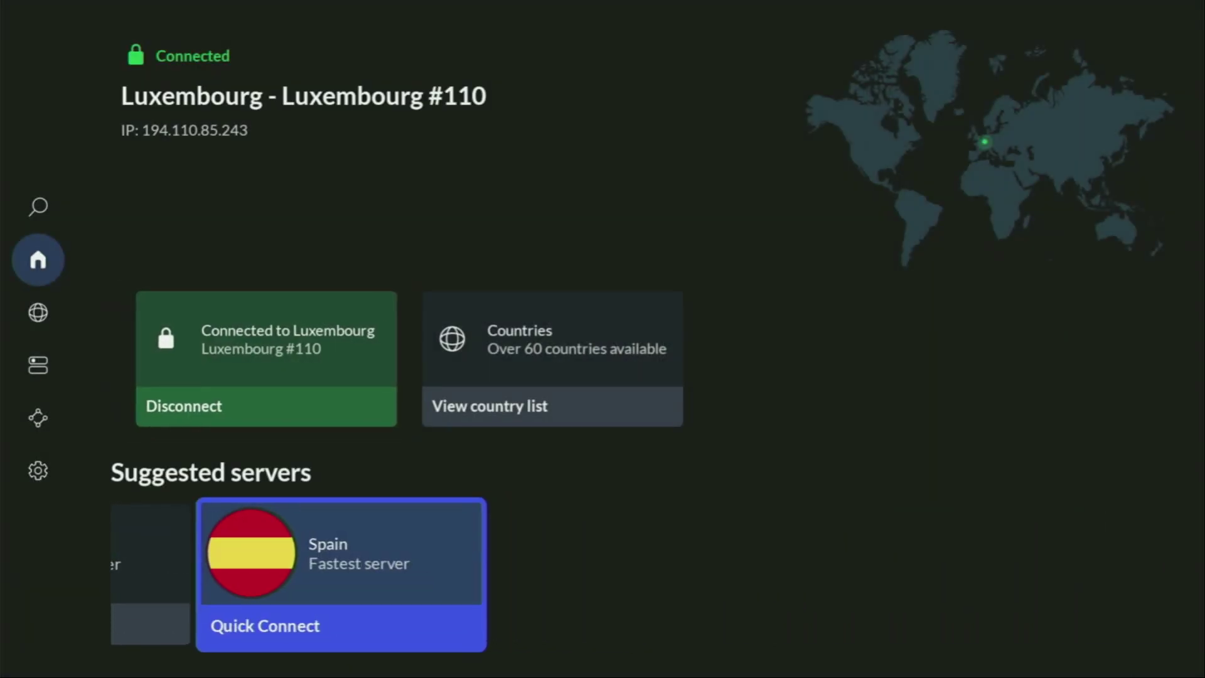
key("Up")
key("Right")
key("Return")
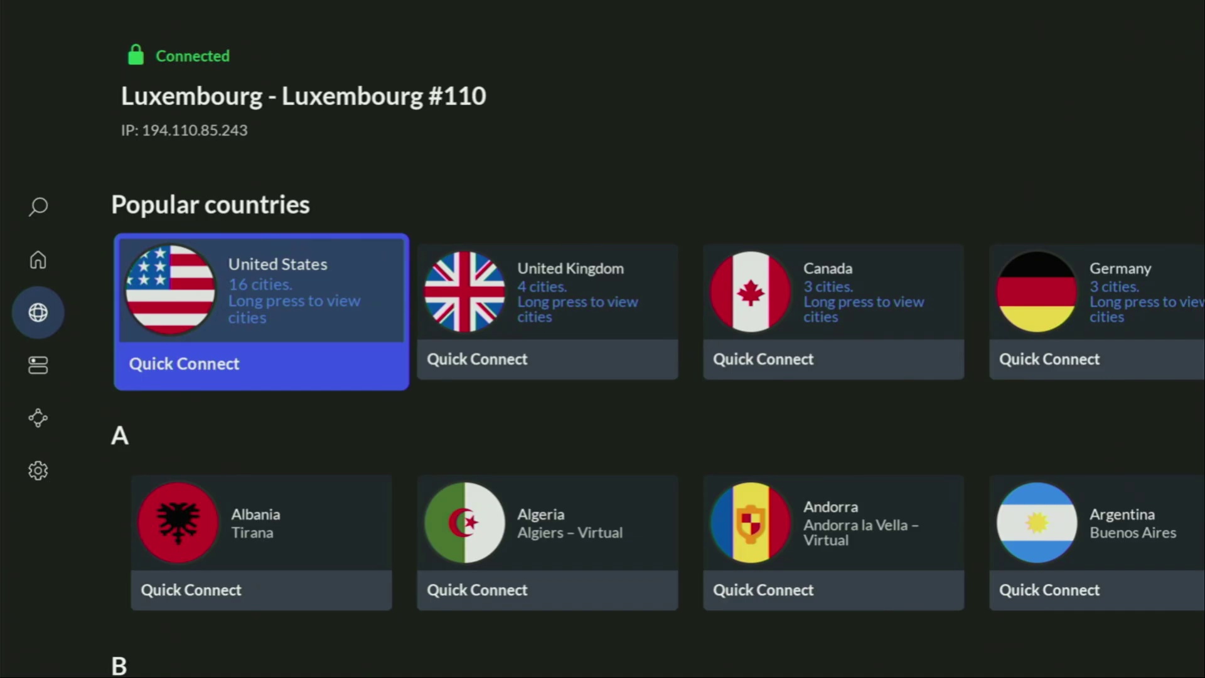
key("Right")
key("Right")
key("Right")
key("Right")
key("Down")
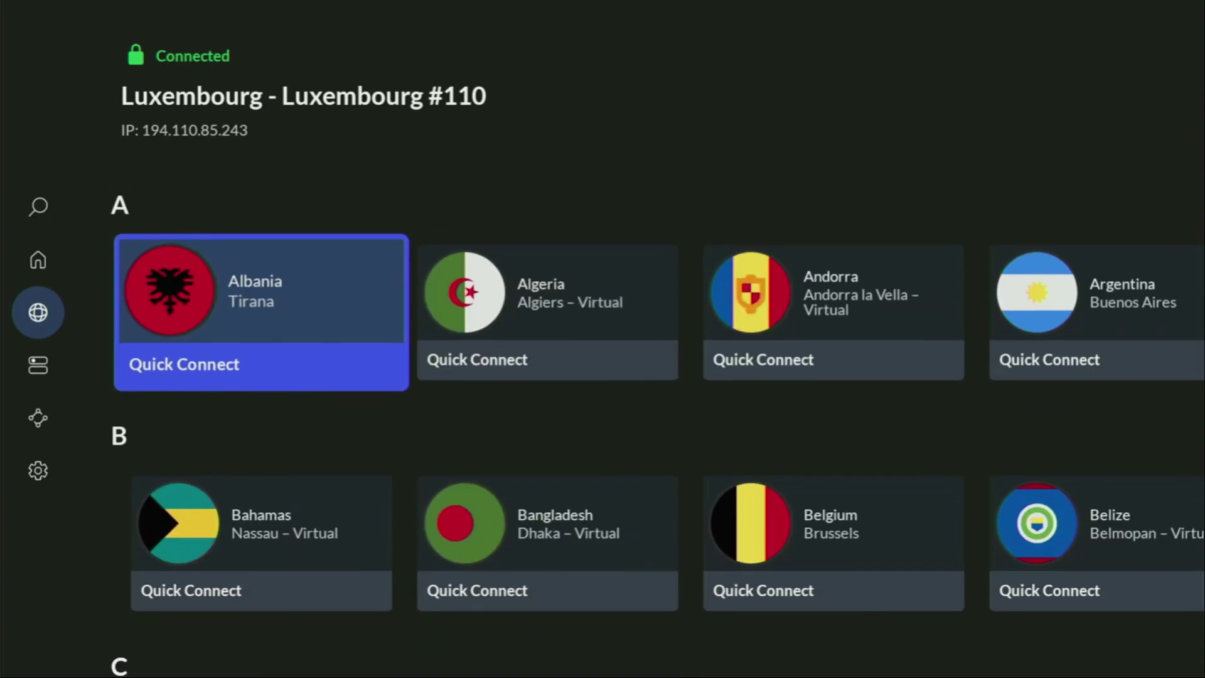
key("Down")
key("Down")
key("Down")
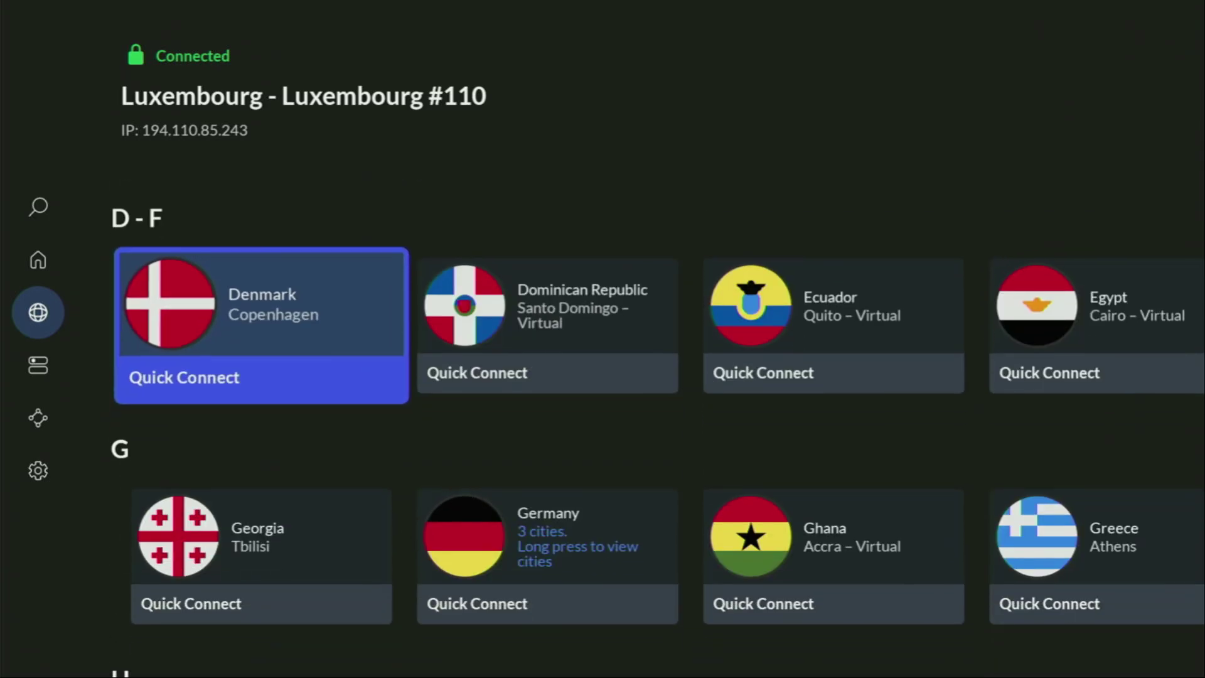
key("Right")
key("Right")
key("Right")
key("Right")
key("Right")
key("Right")
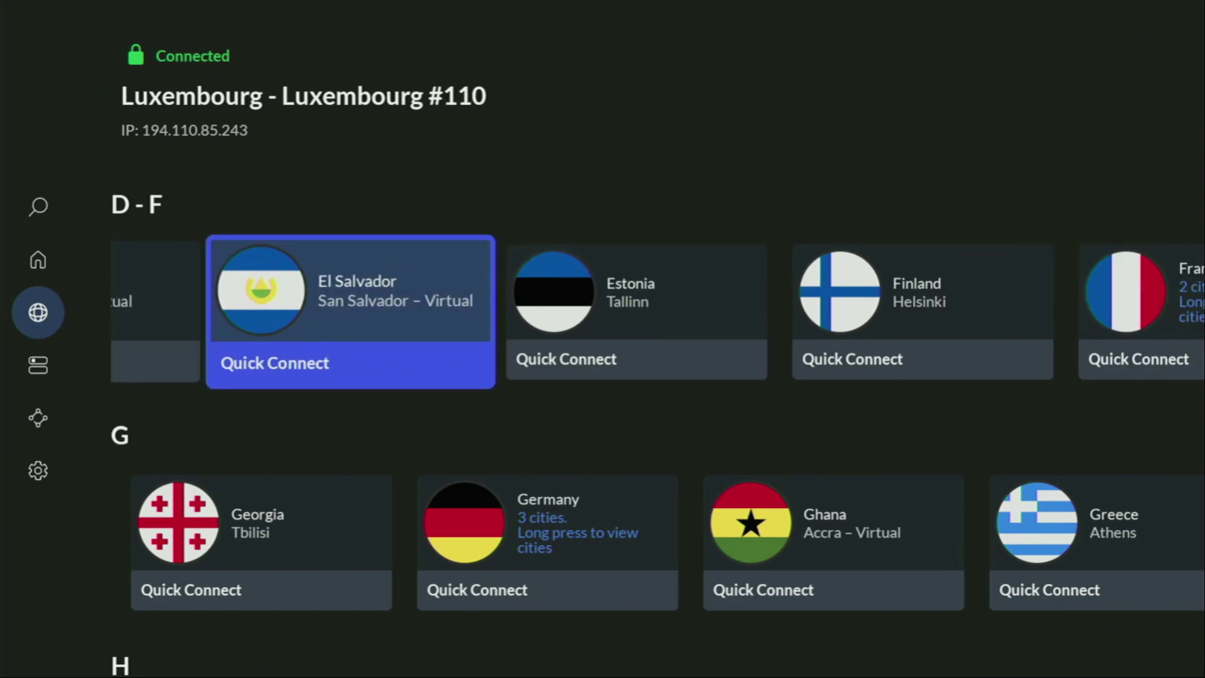
key("Down")
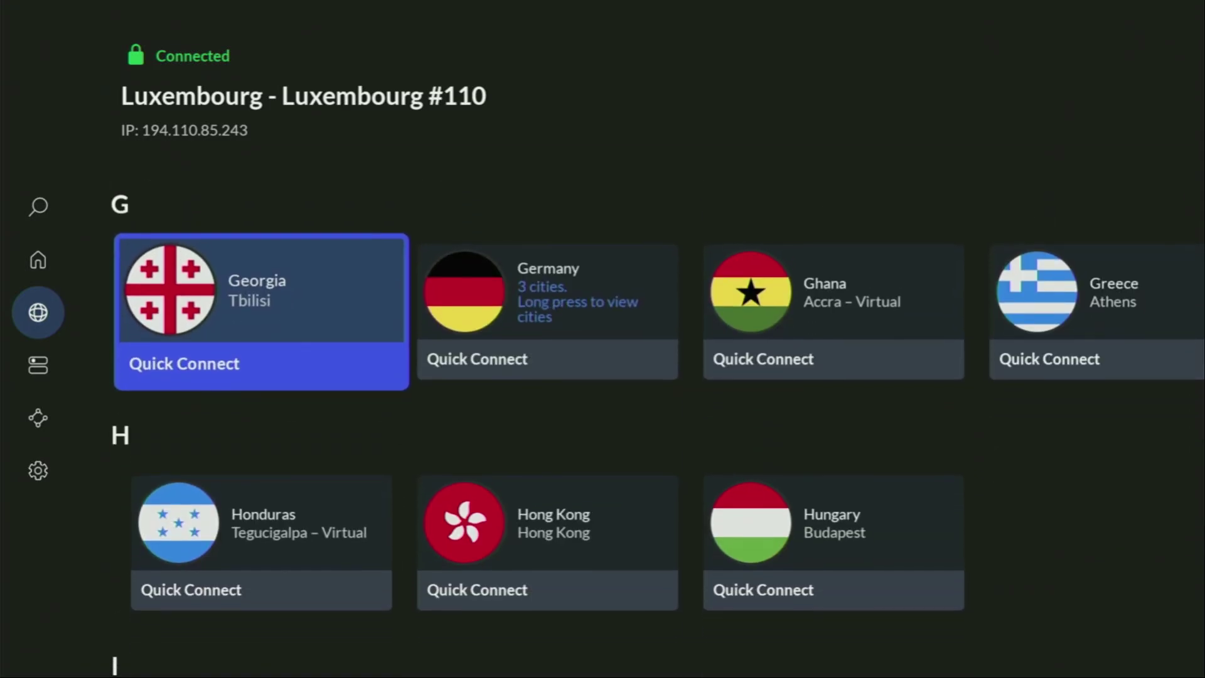
key("Right")
key("Right")
key("Right")
key("Right")
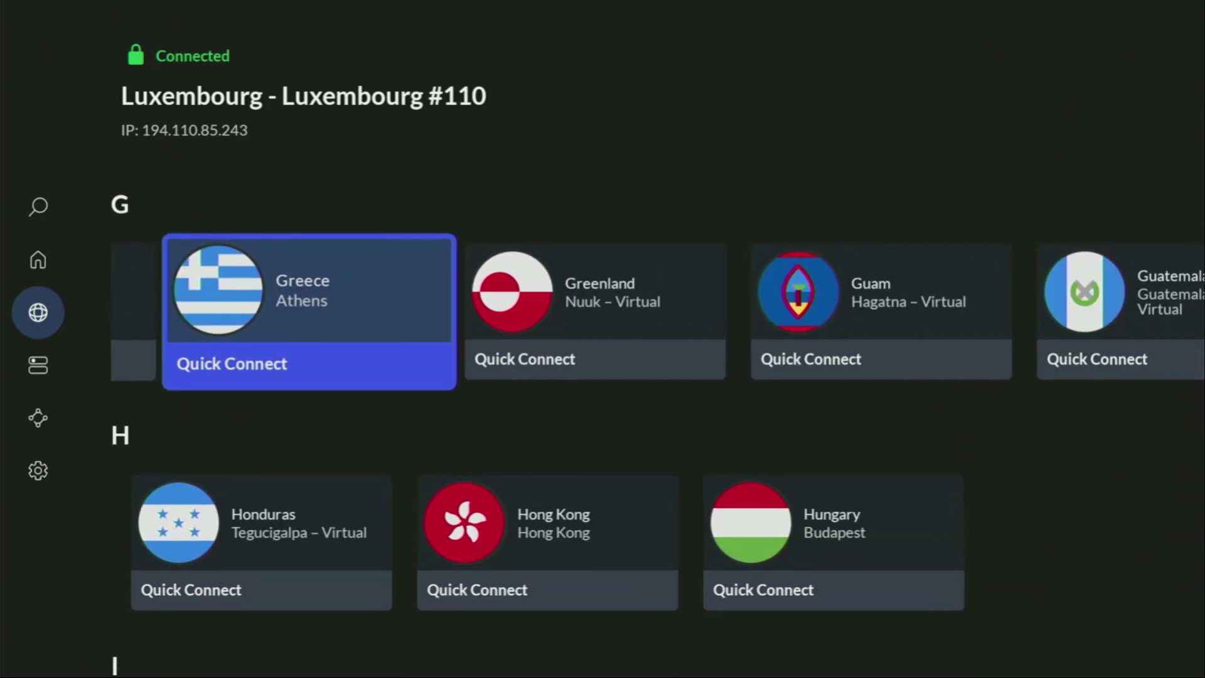
key("Right")
key("Down")
key("Down")
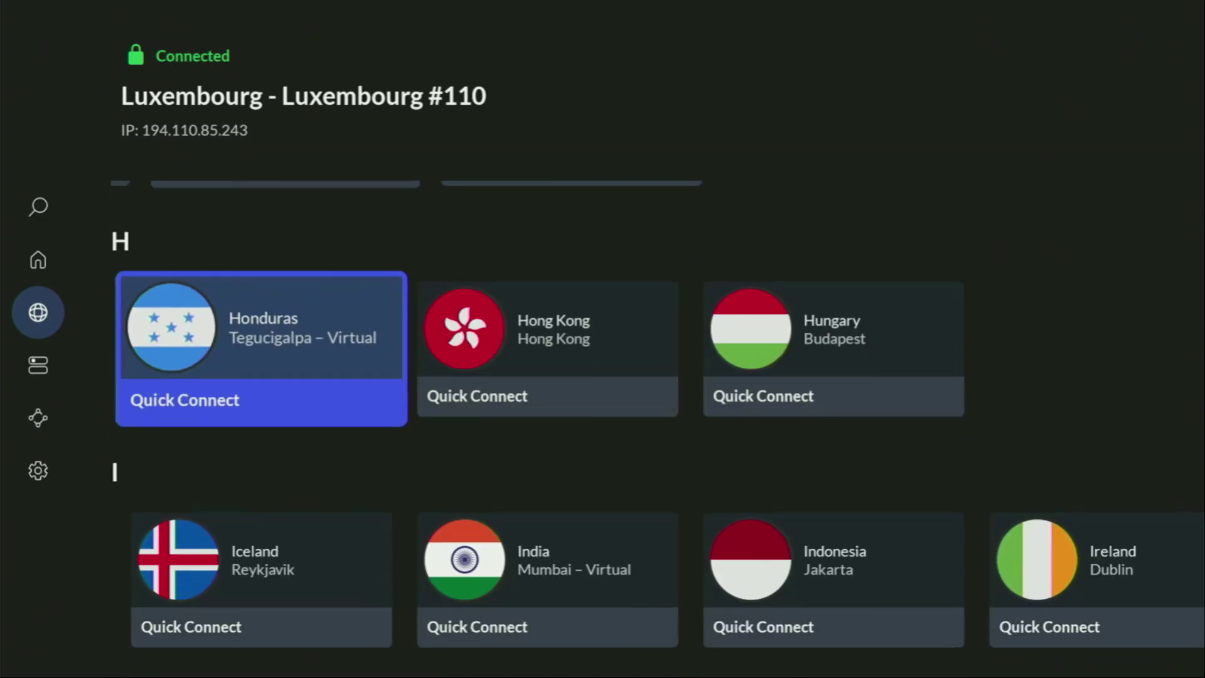
key("Down")
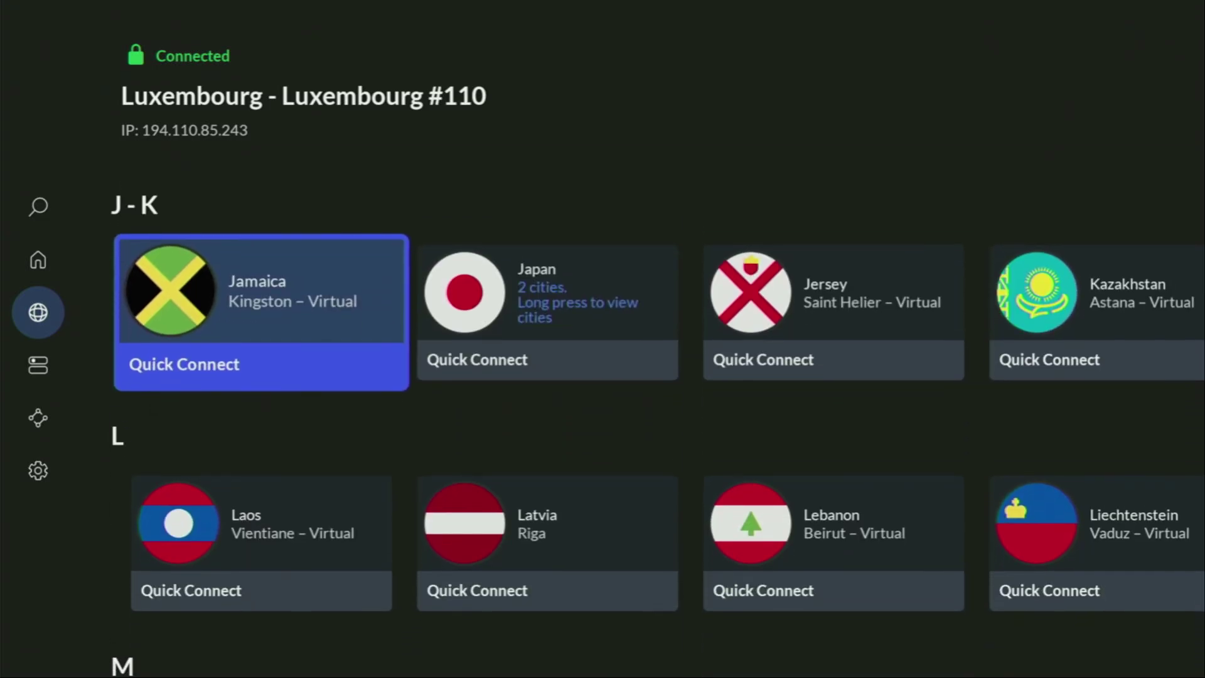
key("Down")
key("Down")
key("Down")
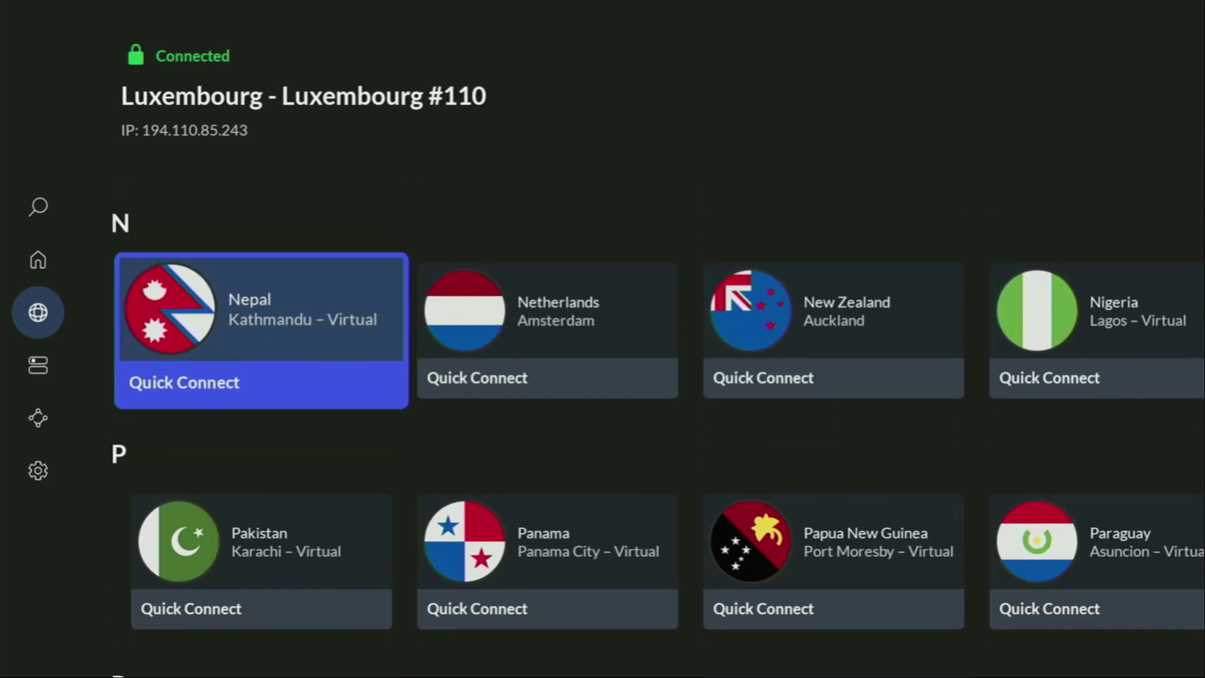
key("Right")
key("Right")
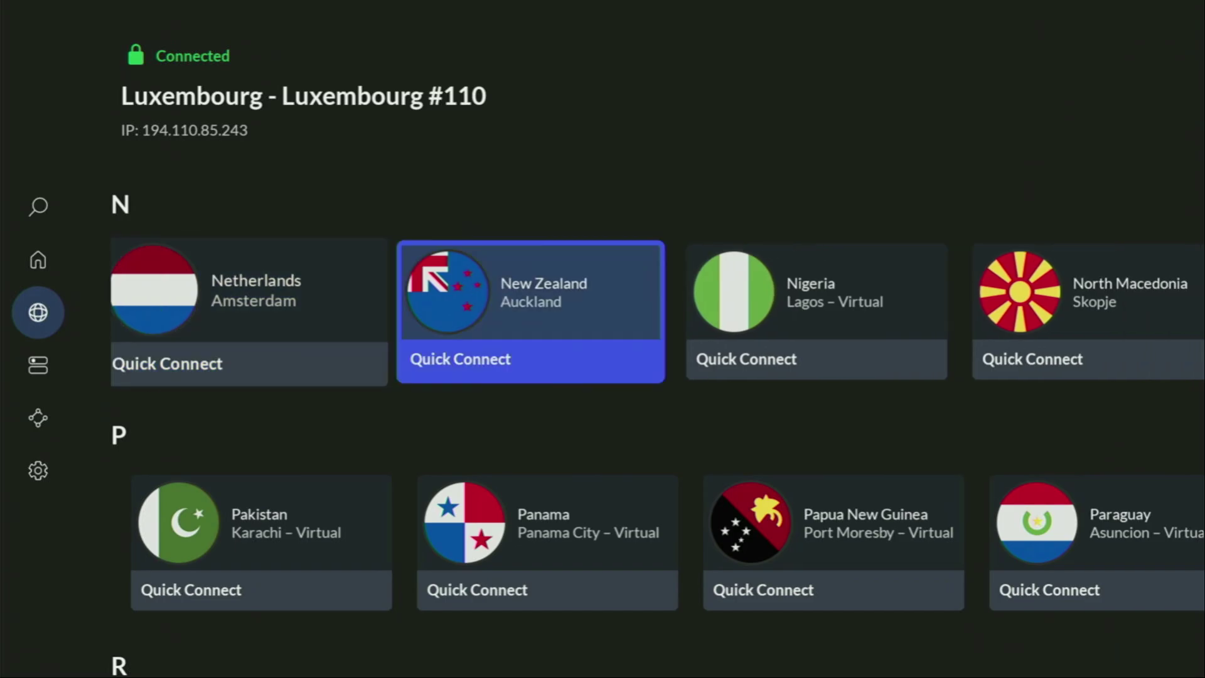
key("Return")
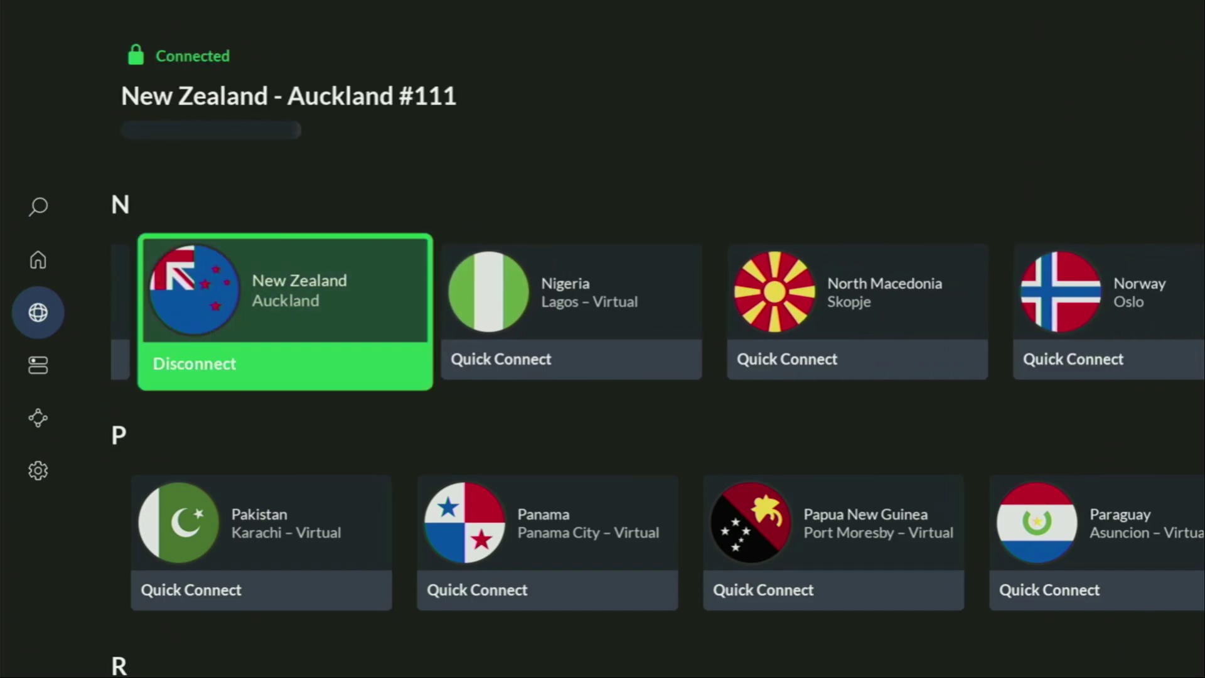
- Browse the countries from R through U–V, then back up to Switzerland
key("Down")
key("Down")
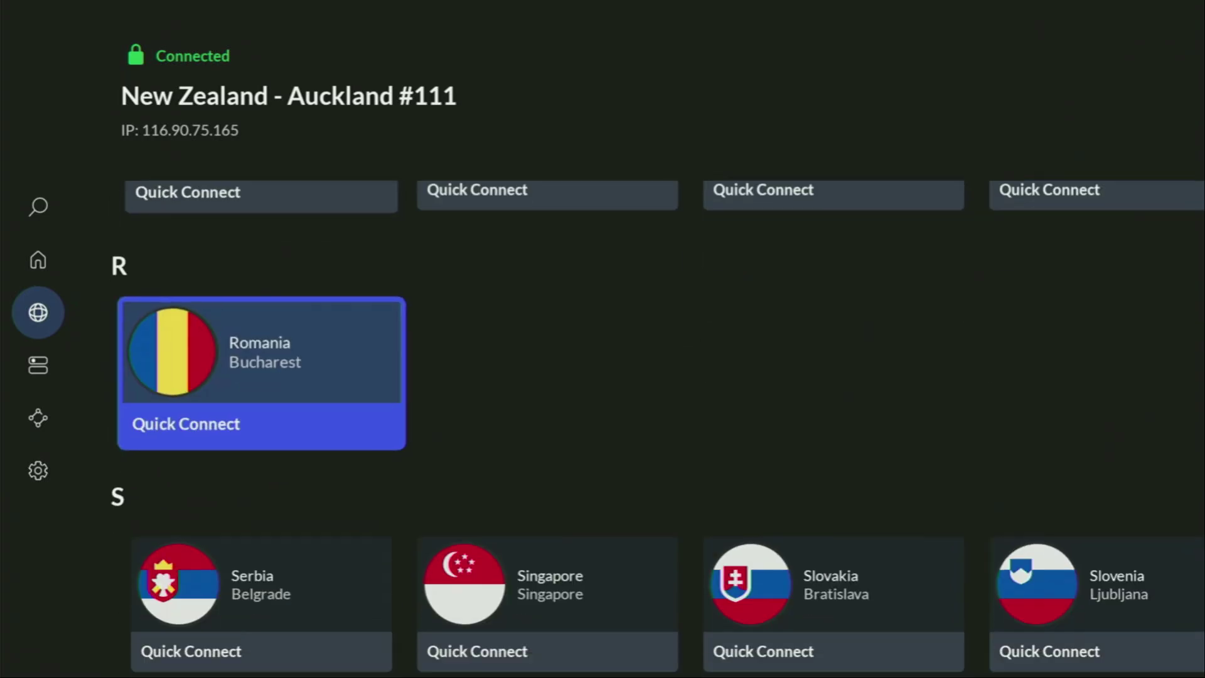
key("Down")
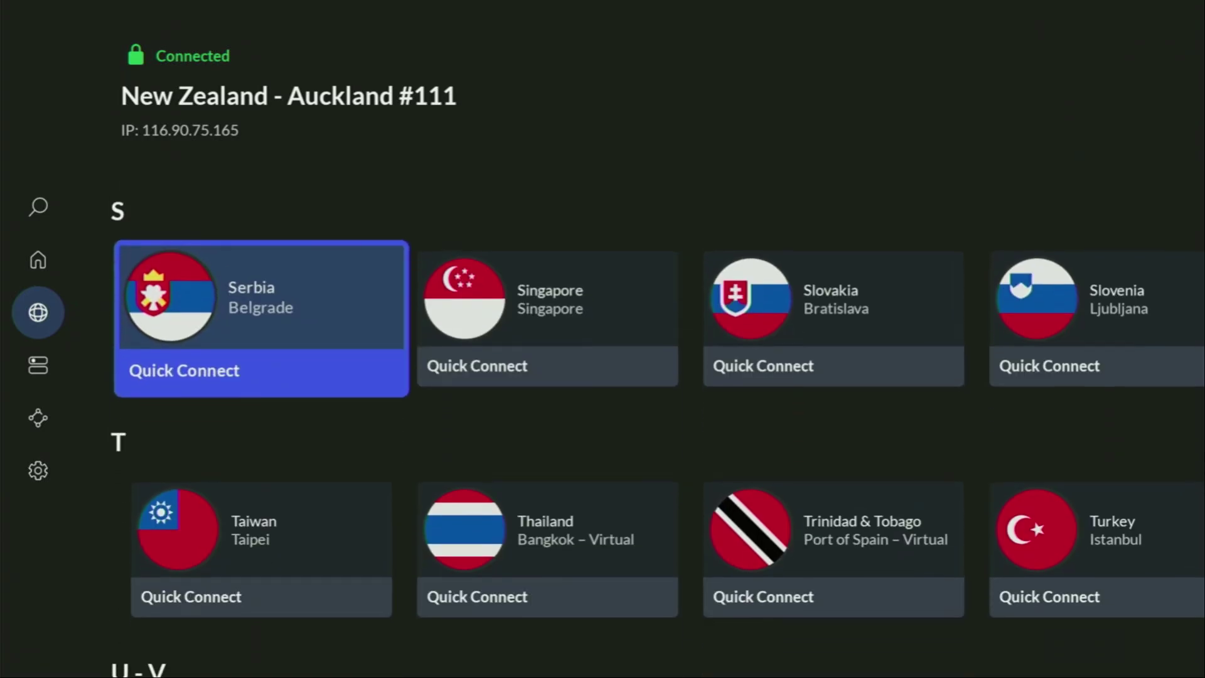
key("Right")
key("Right")
key("Right")
key("Right")
key("Right")
key("Right")
key("Right")
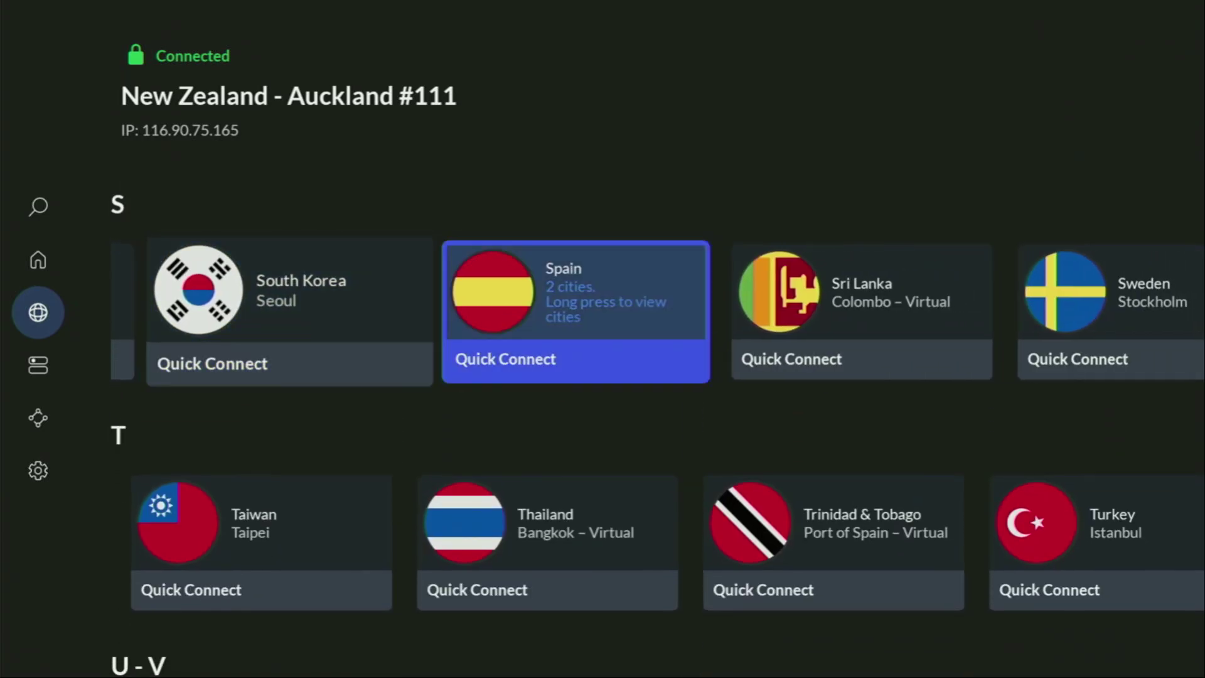
key("Right")
key("Right")
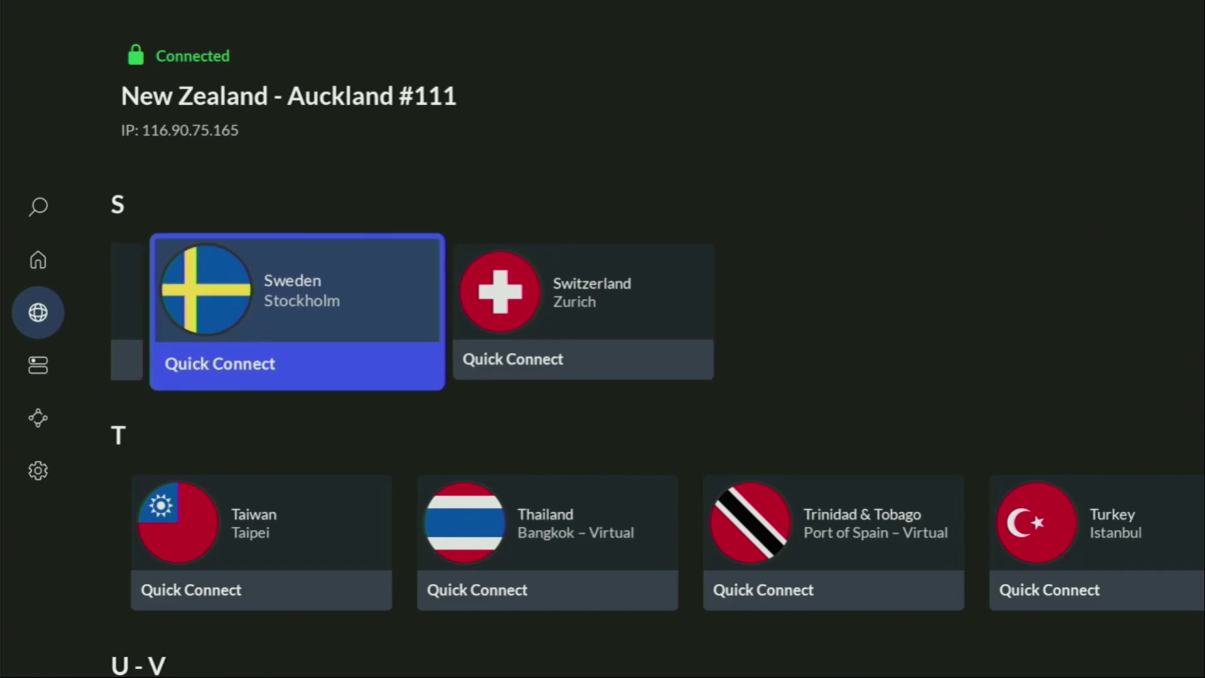
key("Down")
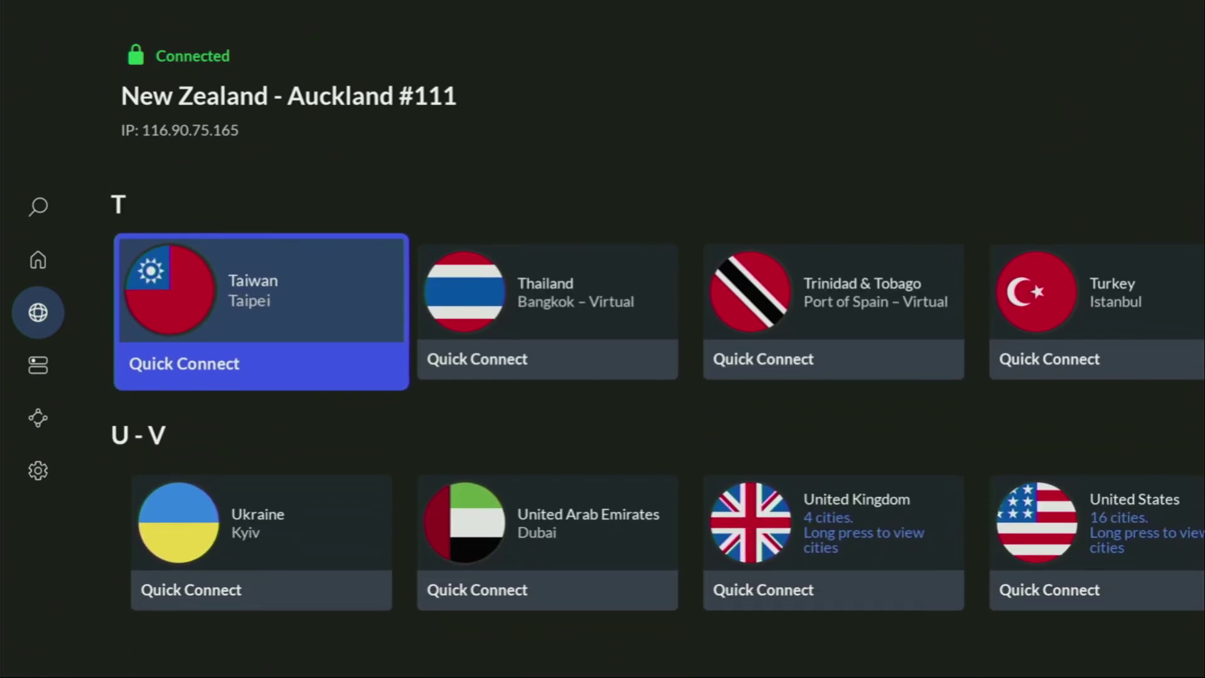
key("Right")
key("Right")
key("Right")
key("Down")
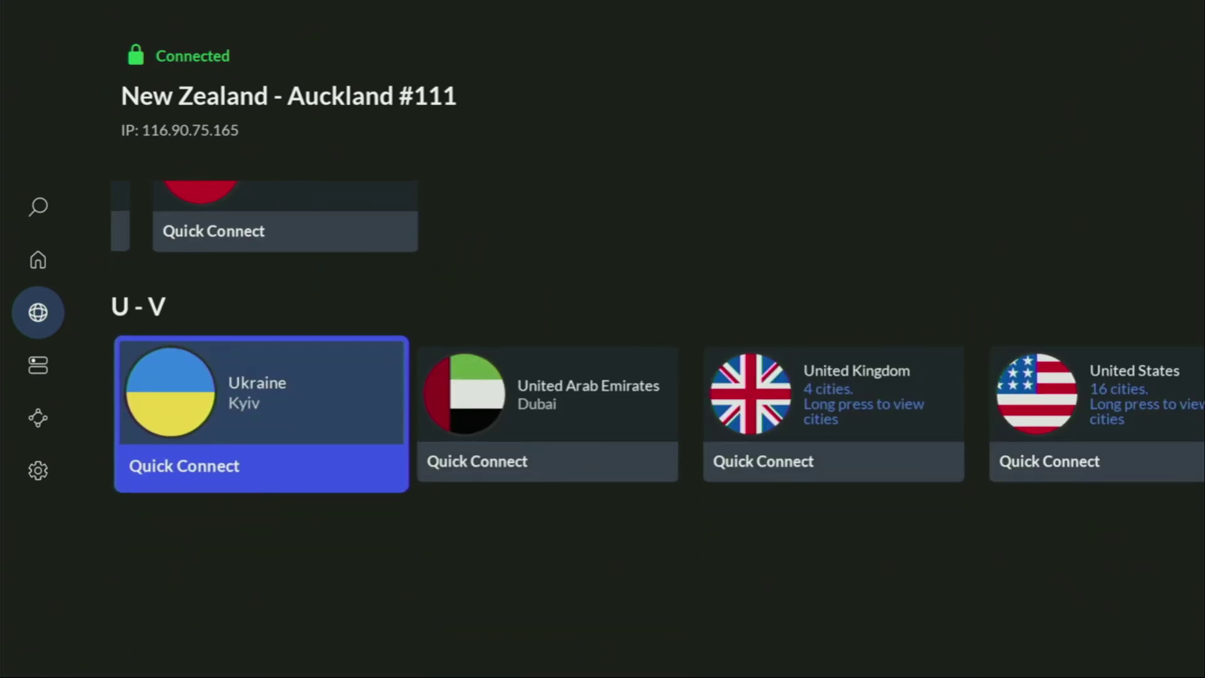
key("Right")
key("Right")
key("Right")
key("Right")
key("Right")
key("Right")
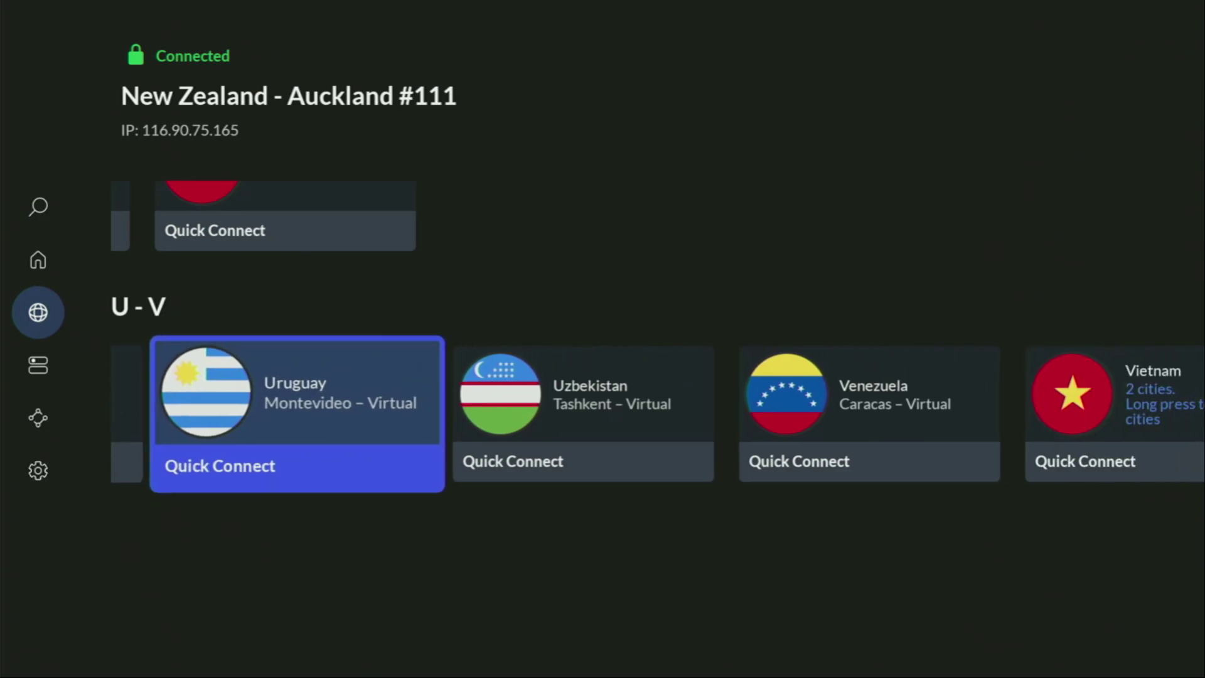
key("Up")
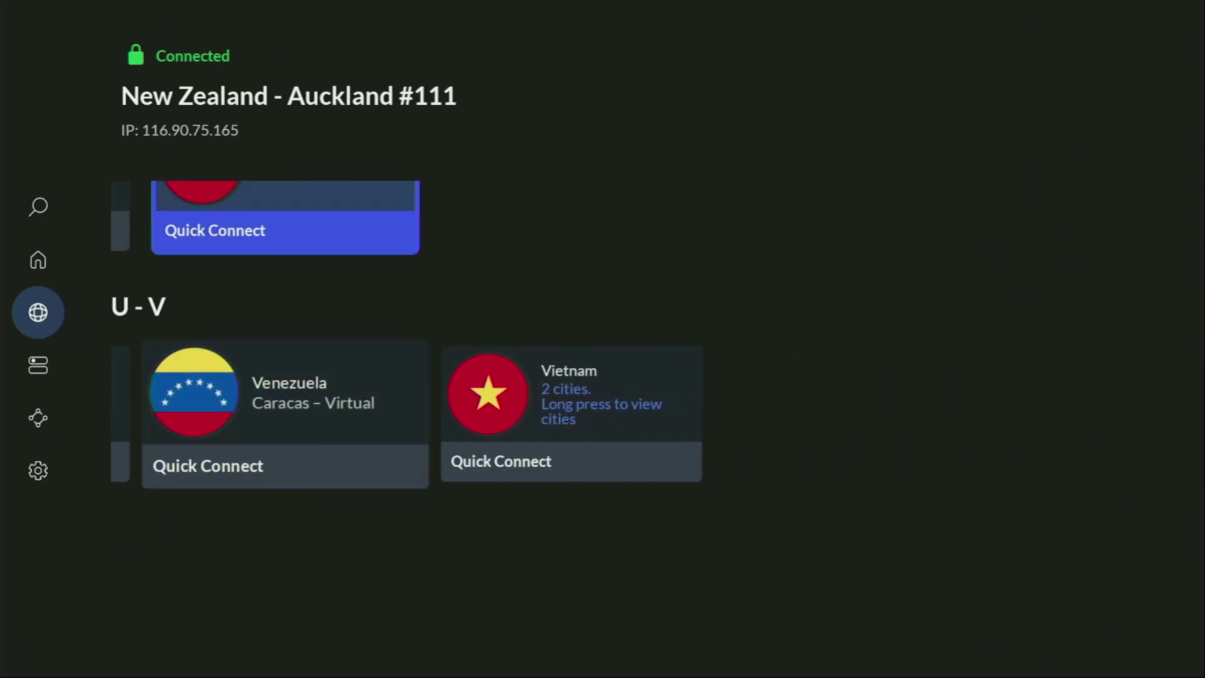
key("Up")
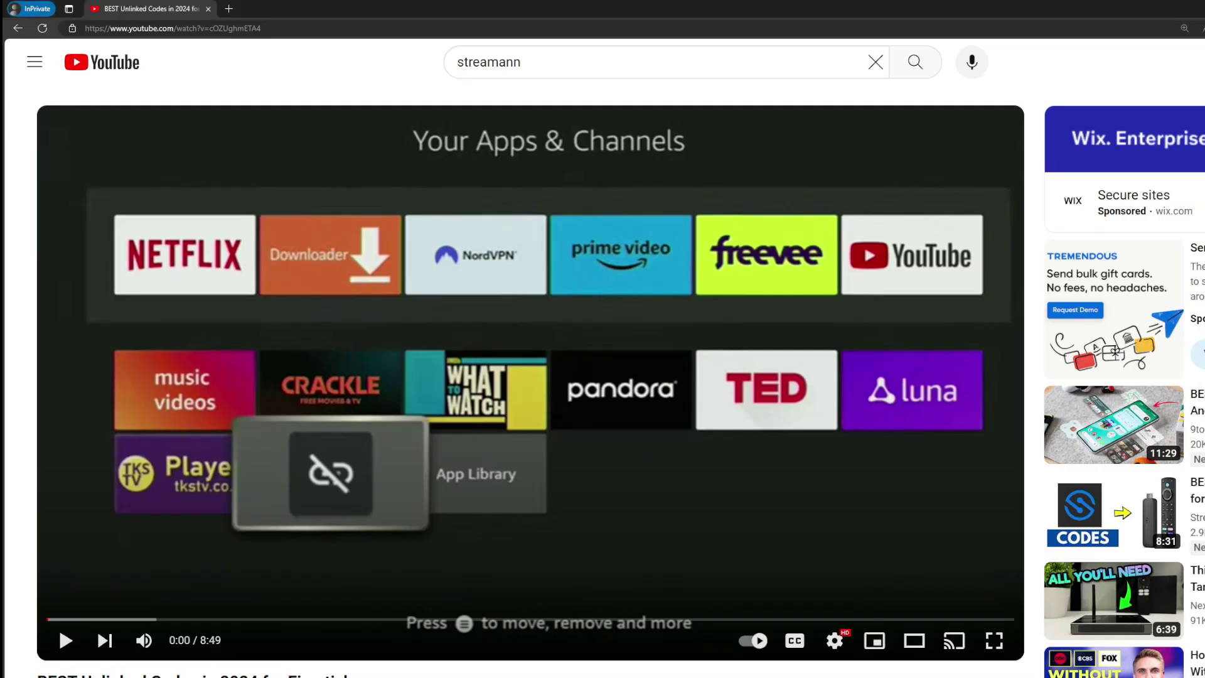
scroll(538, 597, "down", 7)
- Expand the YouTube video's description and highlight the NordVPN '3 months extra' offer text
left_click(396, 373)
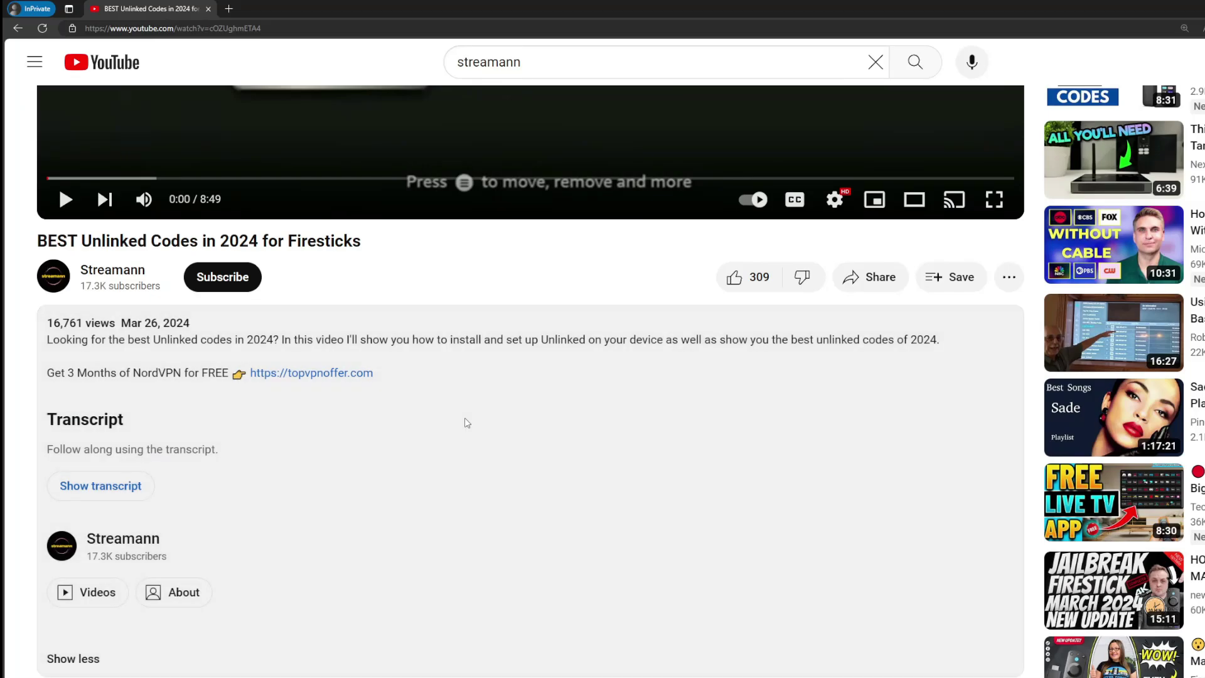
scroll(320, 373, "down", 5)
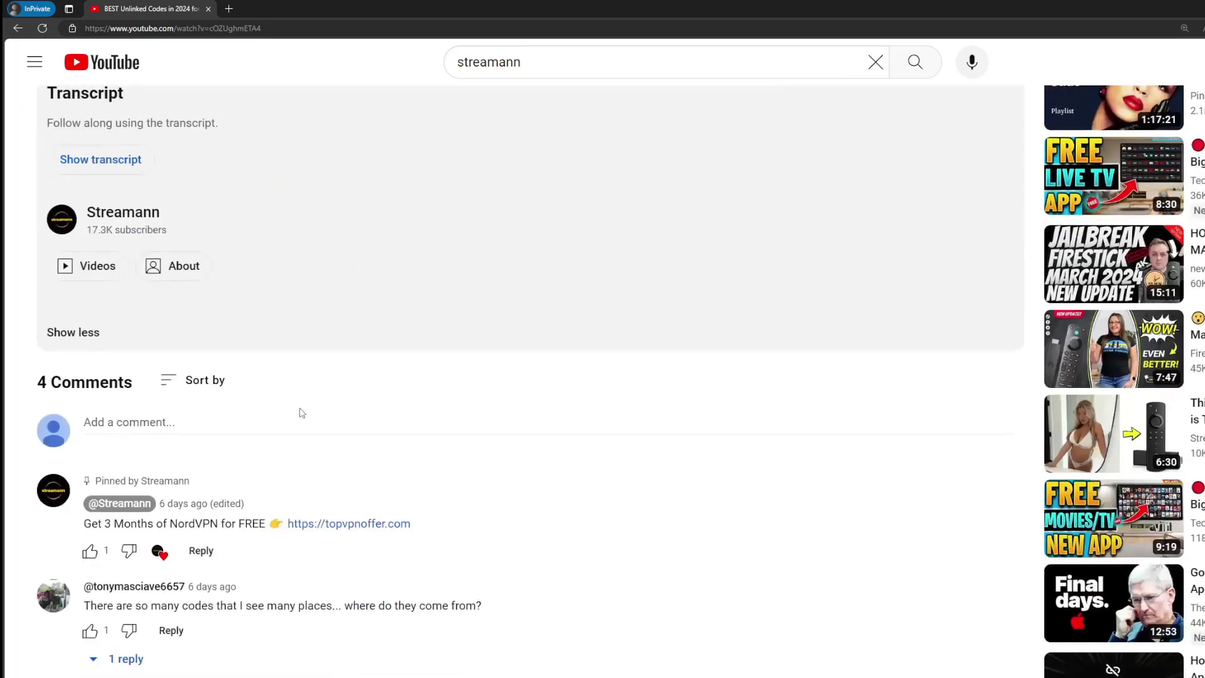
left_click_drag(411, 522, 297, 523)
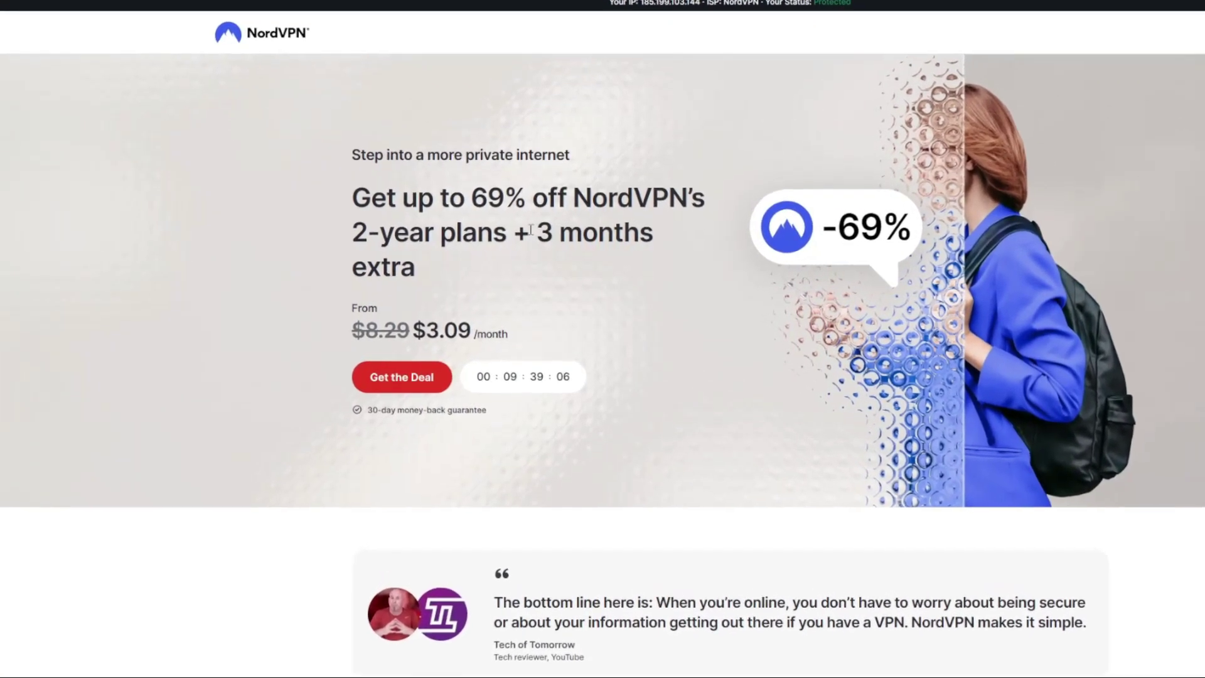
left_click_drag(538, 235, 671, 261)
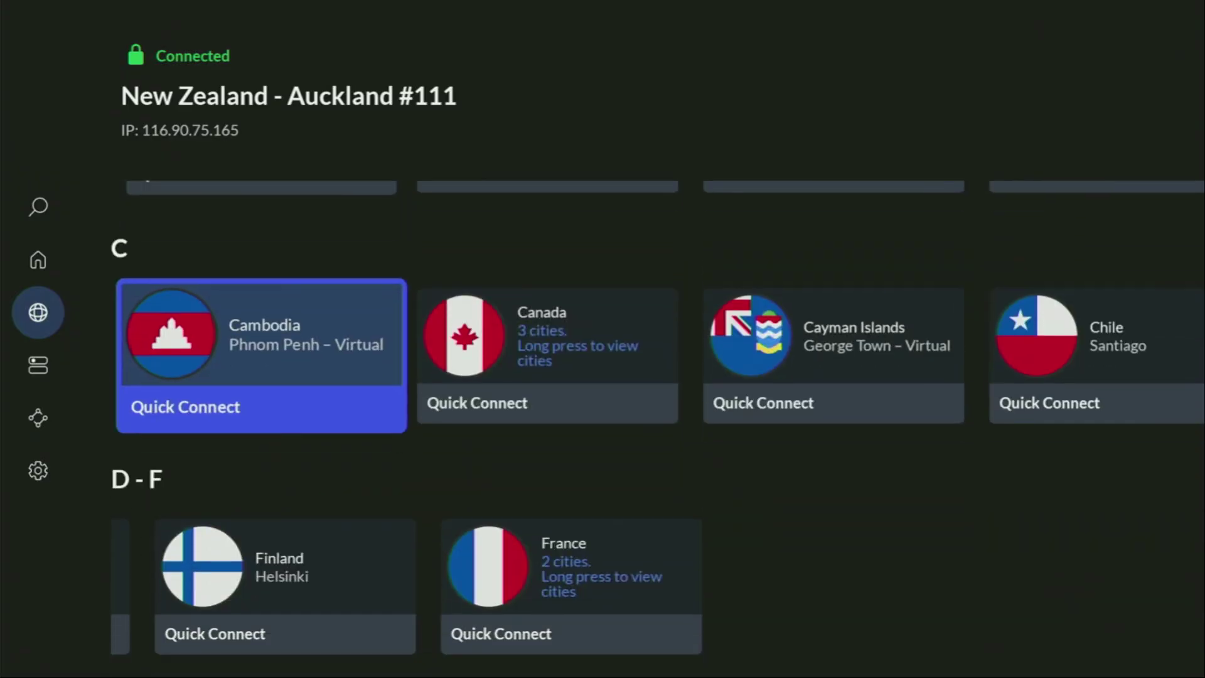
key("Down")
key("Down")
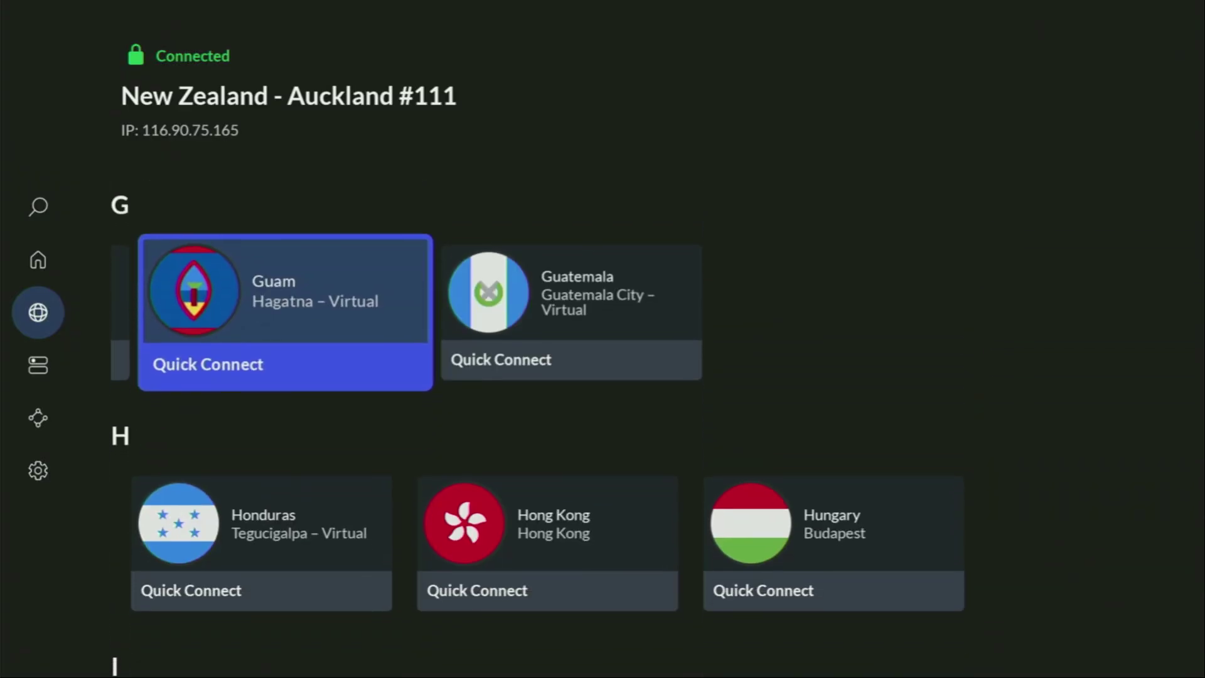
key("Down")
key("Down")
key("Down")
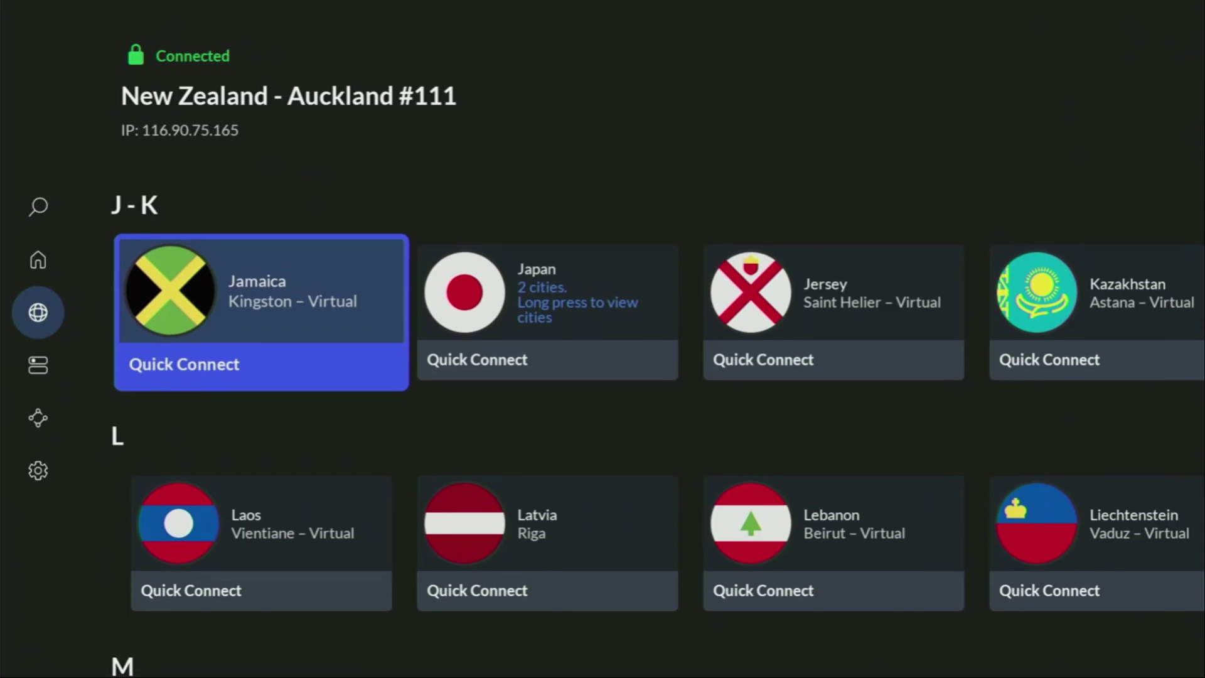
key("Down")
key("Down")
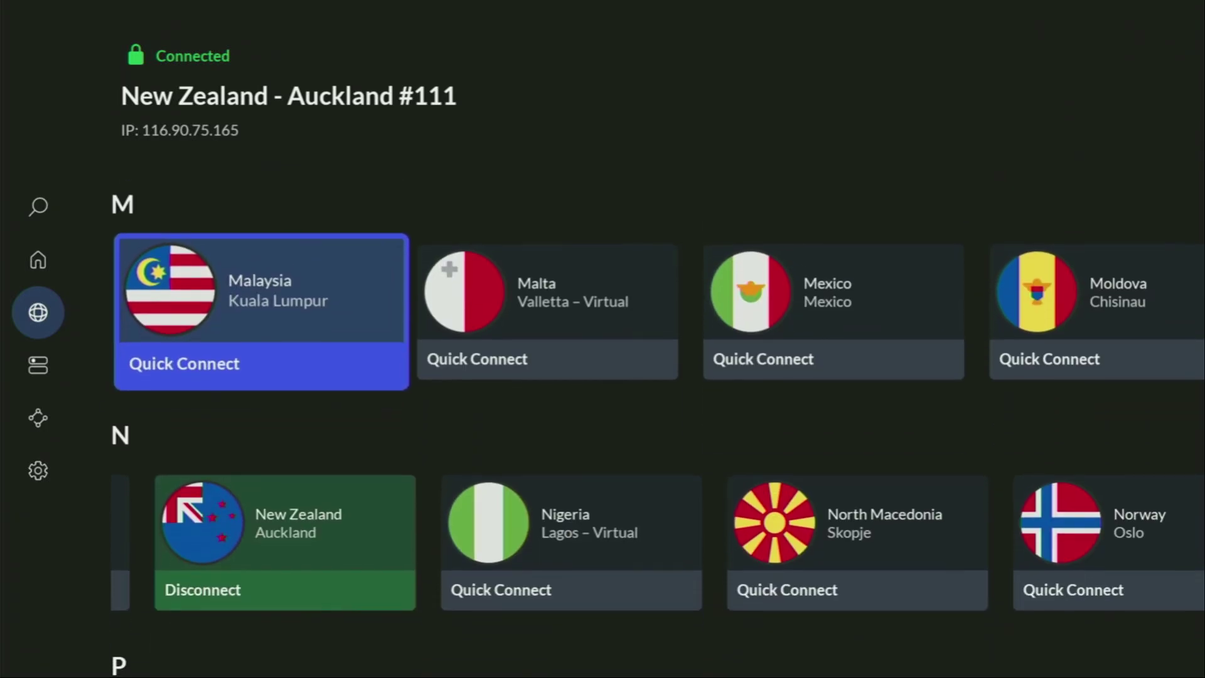
key("Down")
key("Down")
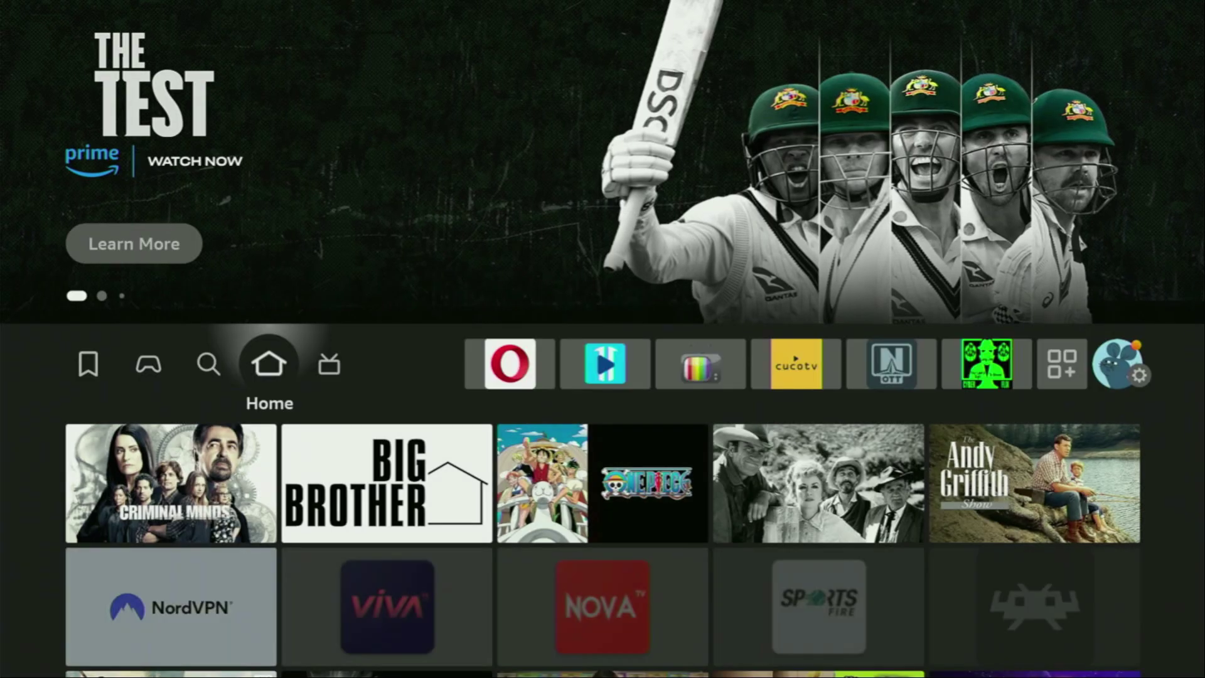
- Launch Downloader from Apps & Channels and settle on Home in its side menu
key("Right")
key("Right")
key("Right")
key("Right")
key("Right")
key("Right")
key("Right")
key("Right")
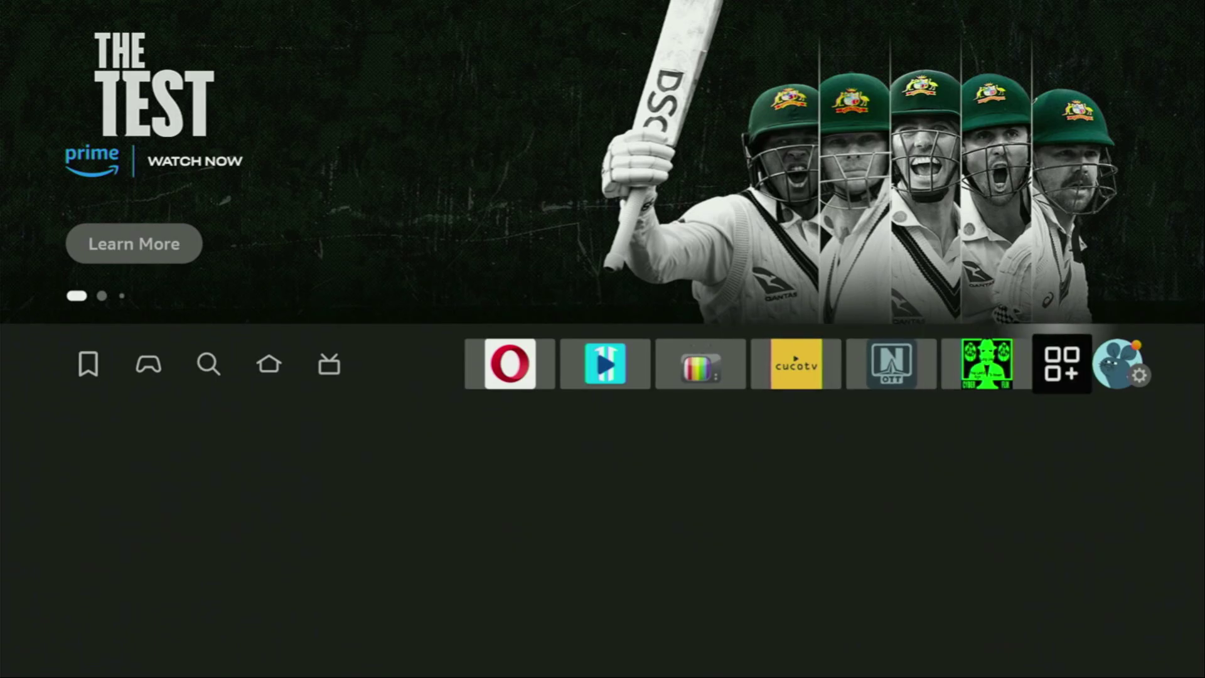
key("Return")
key("Down")
key("Down")
key("Down")
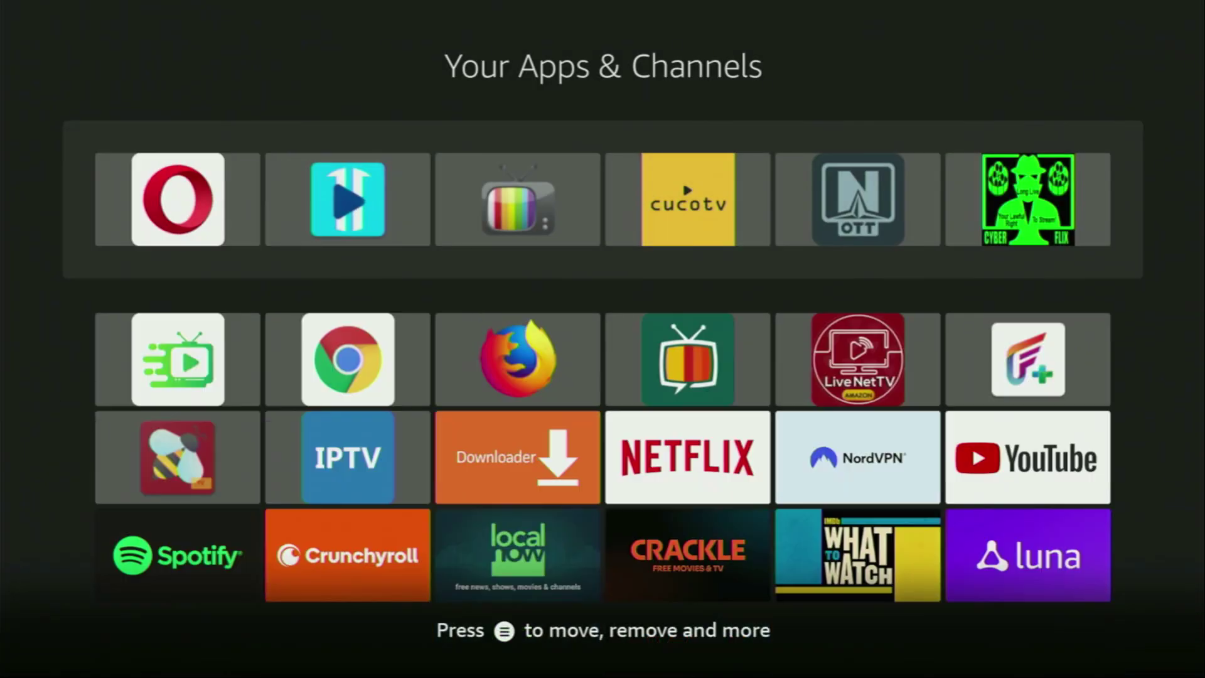
key("Right")
key("Right")
key("Return")
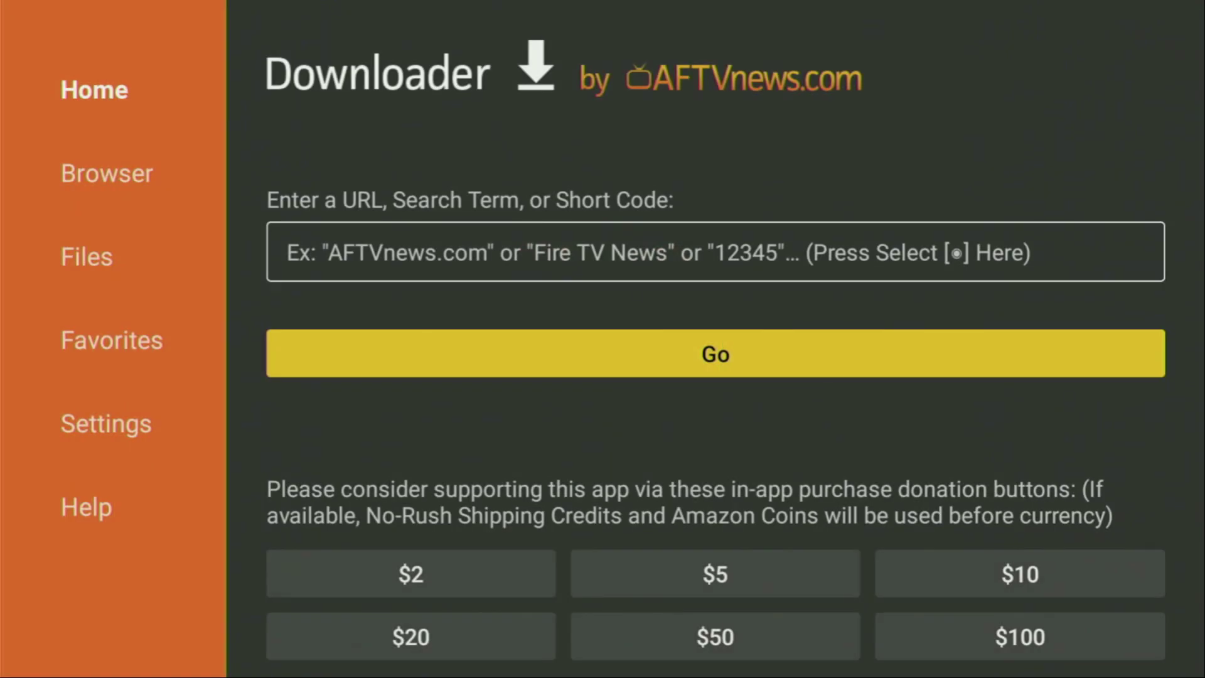
key("Left")
key("Up")
key("Up")
key("Up")
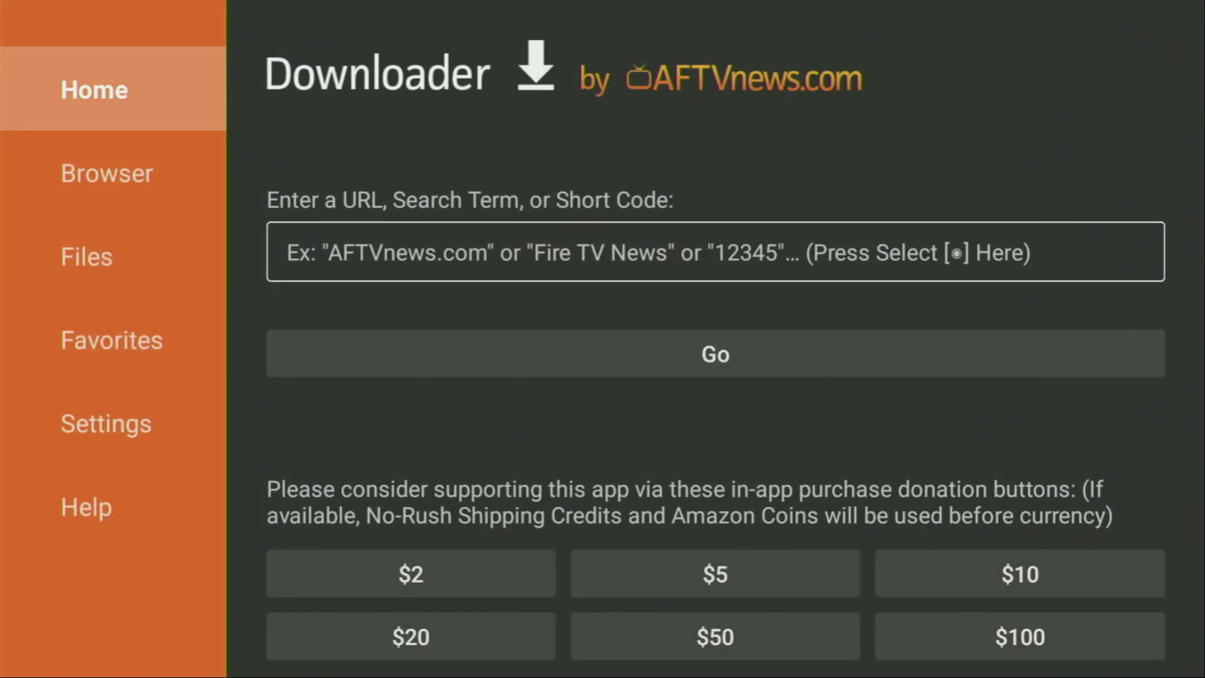
key("Down")
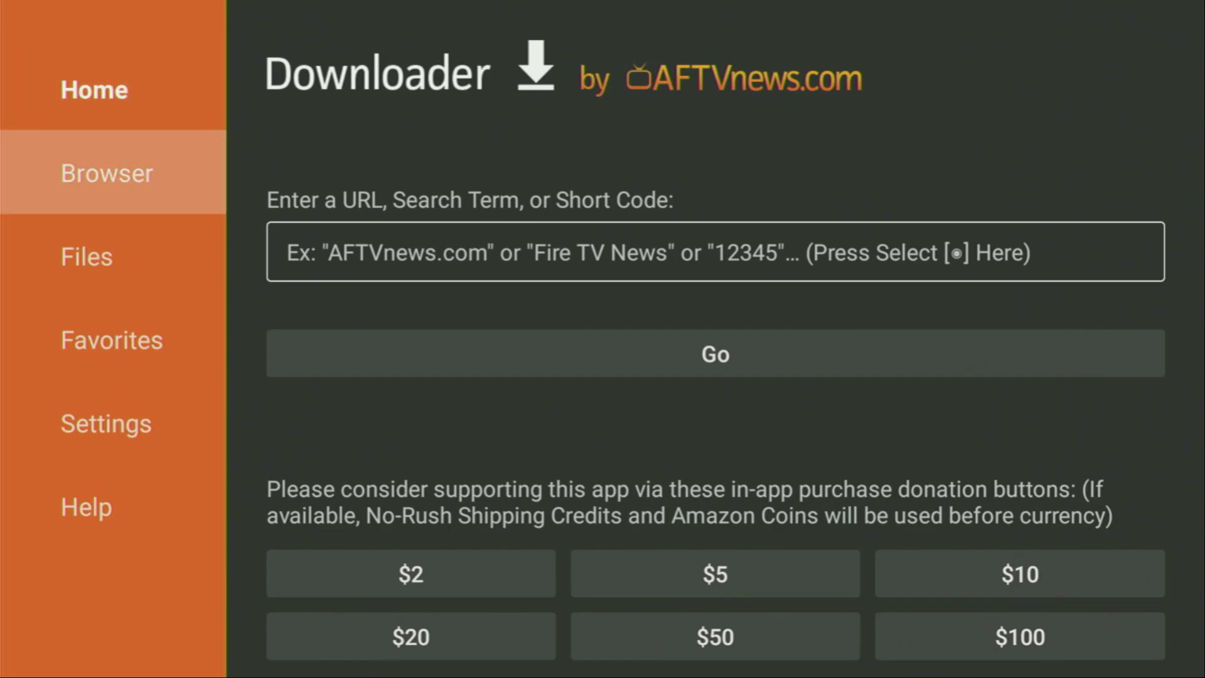
key("Up")
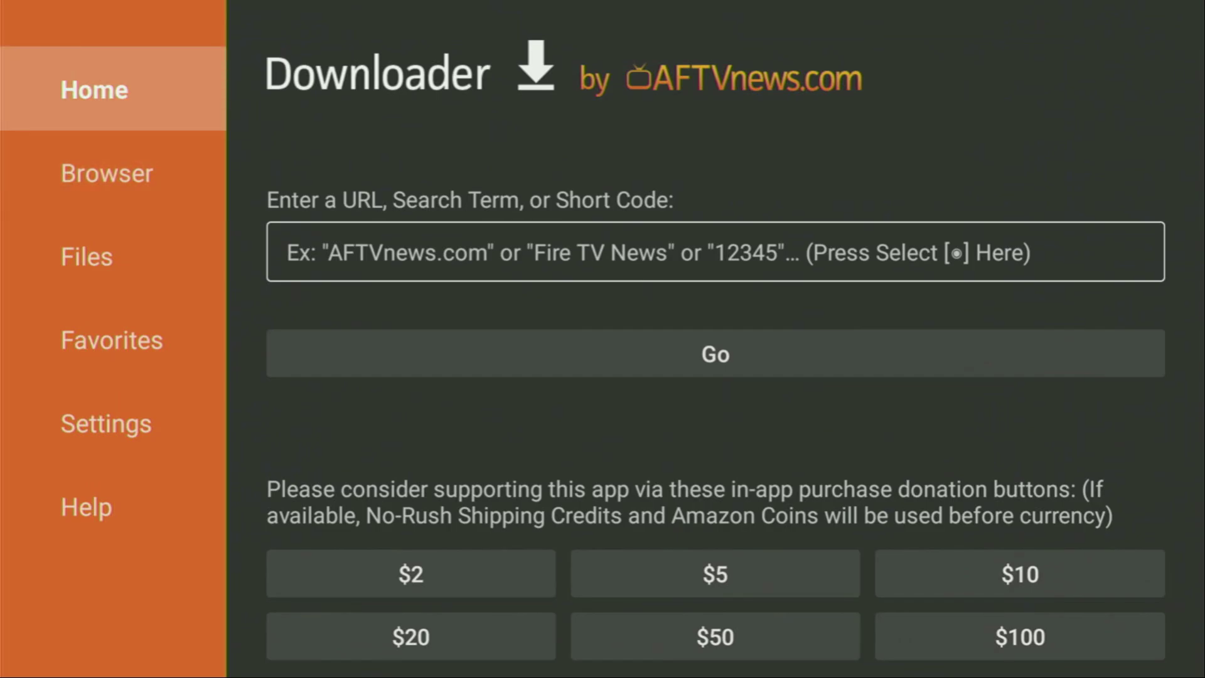
- Enter the code 28907 into Downloader's URL field
key("Right")
key("Return")
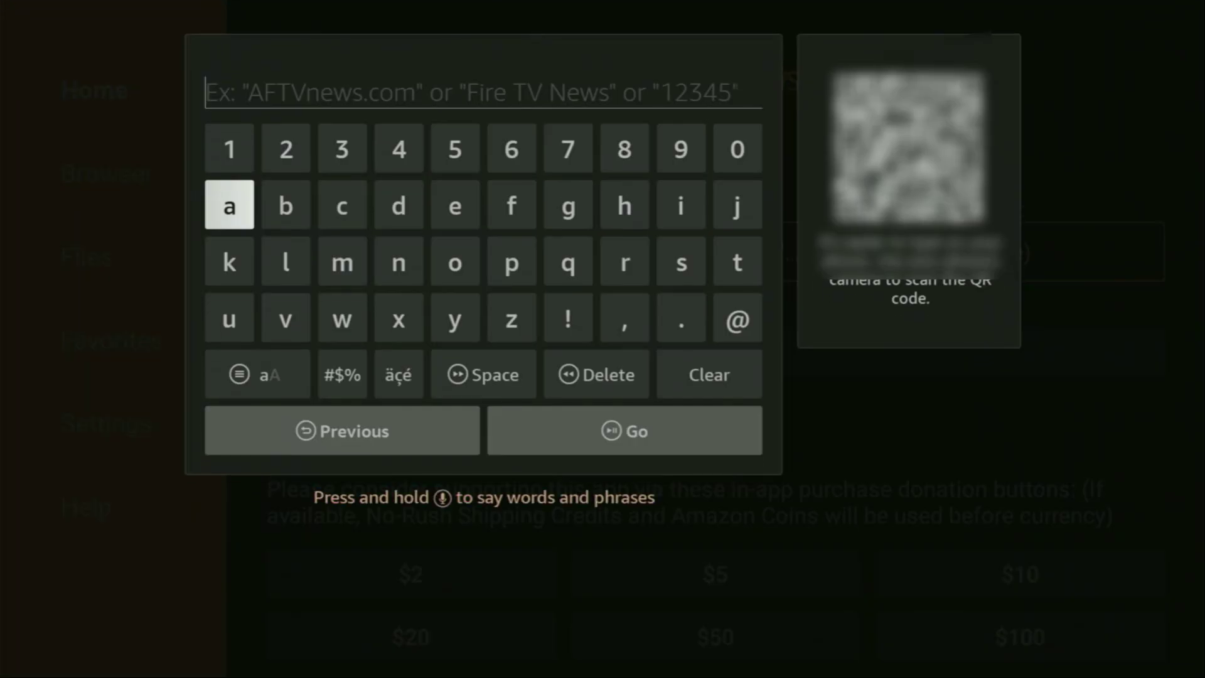
key("Right")
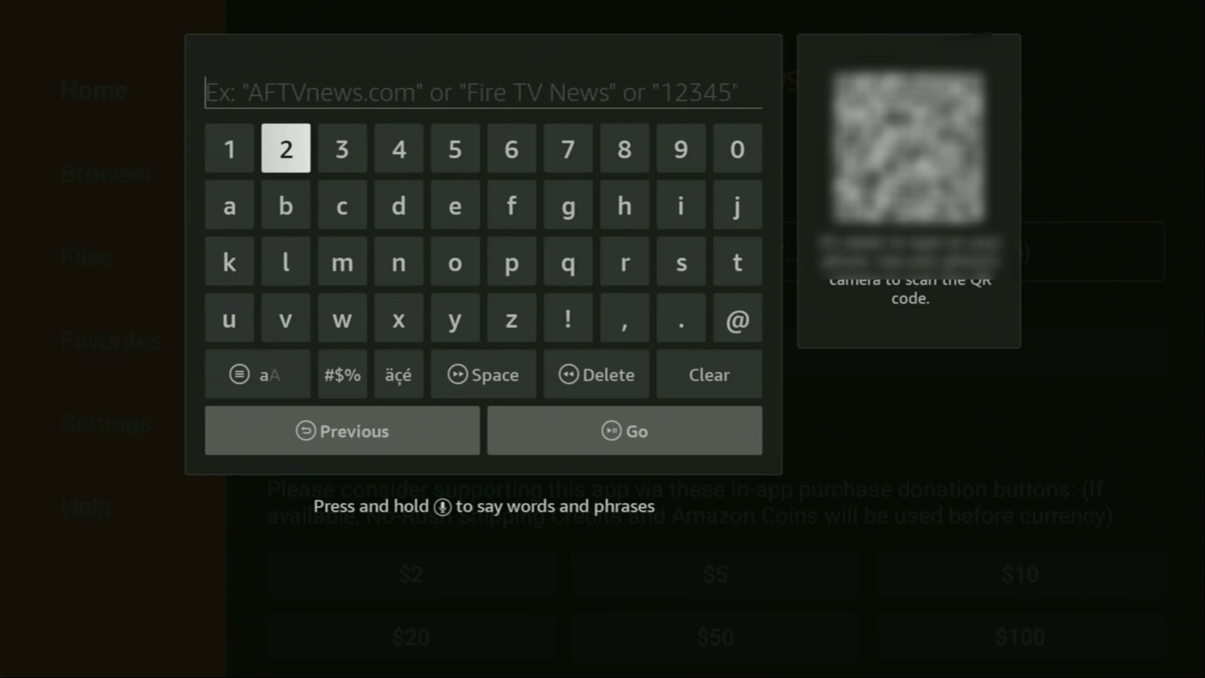
key("Return")
key("Left")
key("Left")
key("Left")
key("Left")
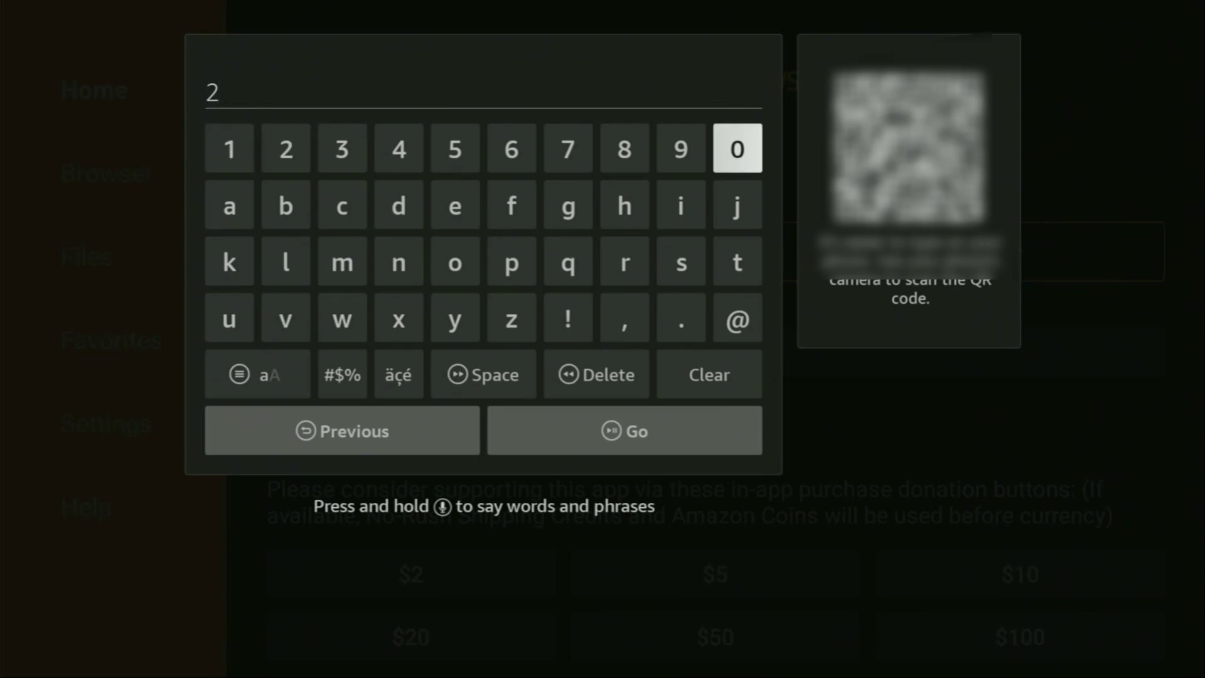
key("Return")
key("Right")
key("Return")
key("Right")
key("Return")
key("Left")
key("Left")
key("Left")
key("Return")
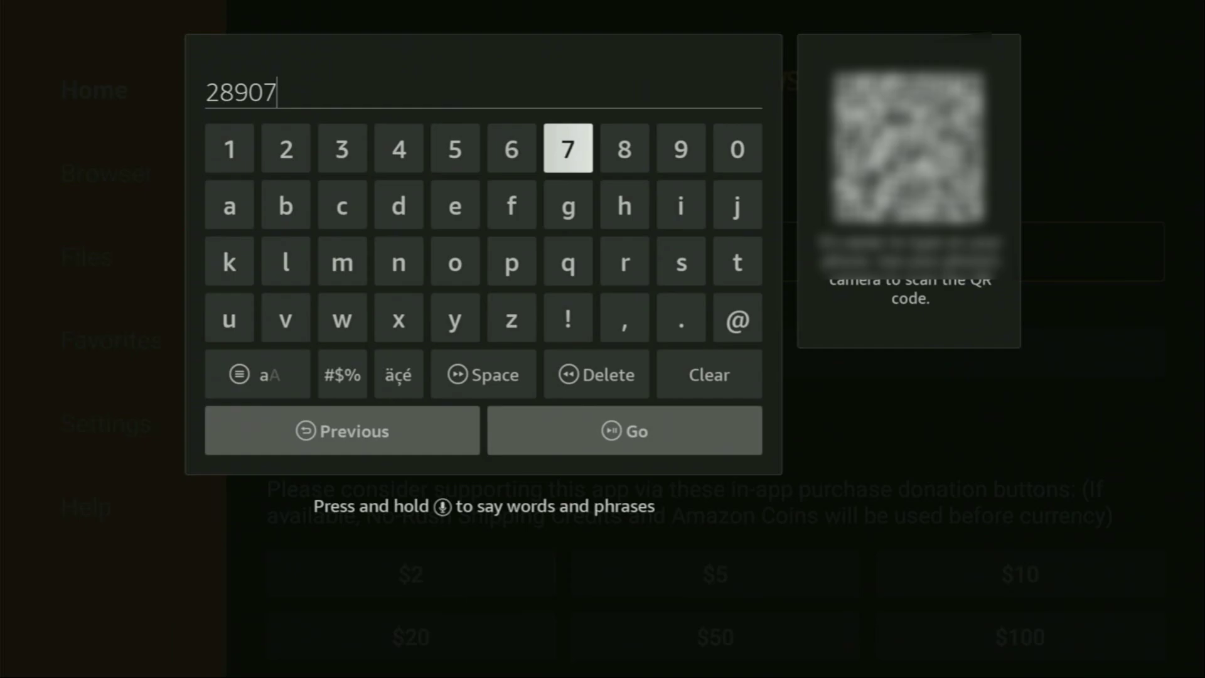
key("Down")
key("Down")
key("Down")
key("Down")
key("Down")
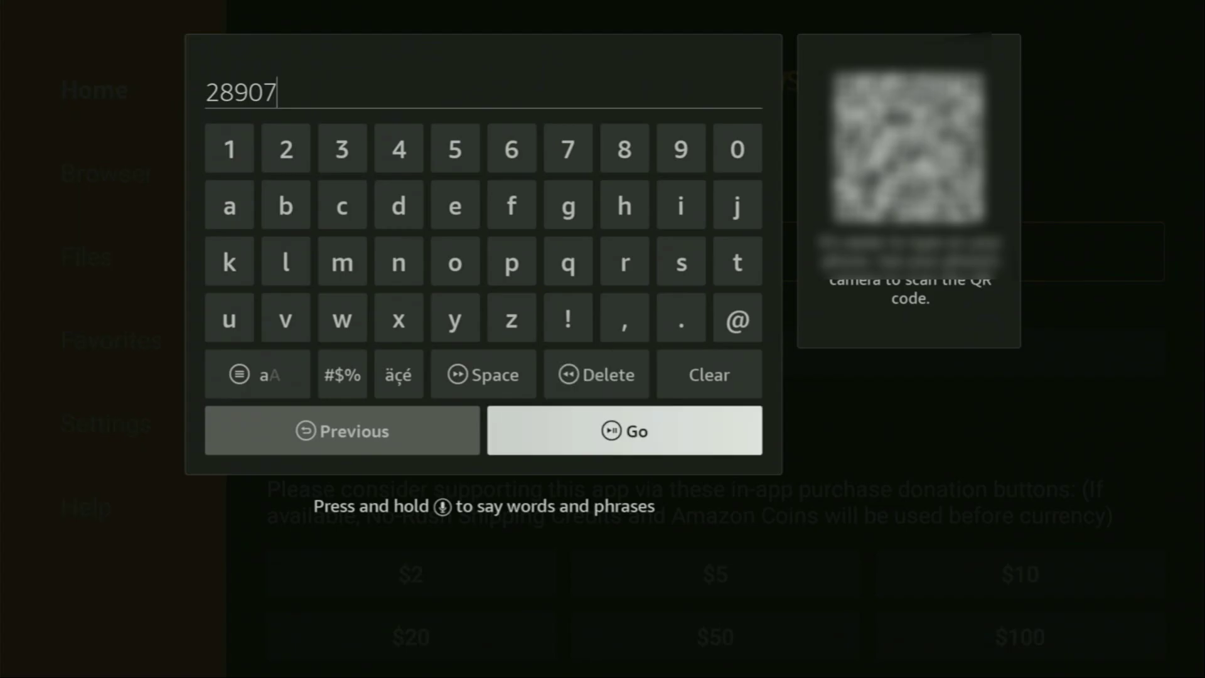
- Load the firetvsticks.com page for code 28907 and pick APKTime under App Stores
key("Return")
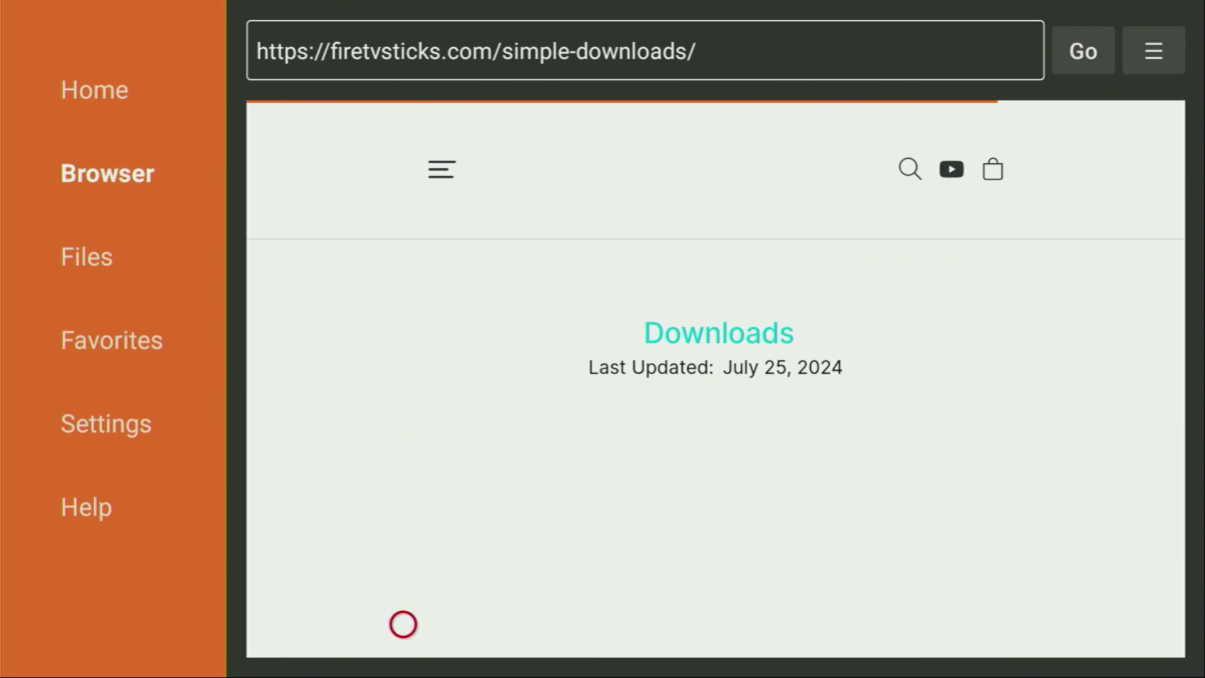
scroll(403, 628, "down", 5)
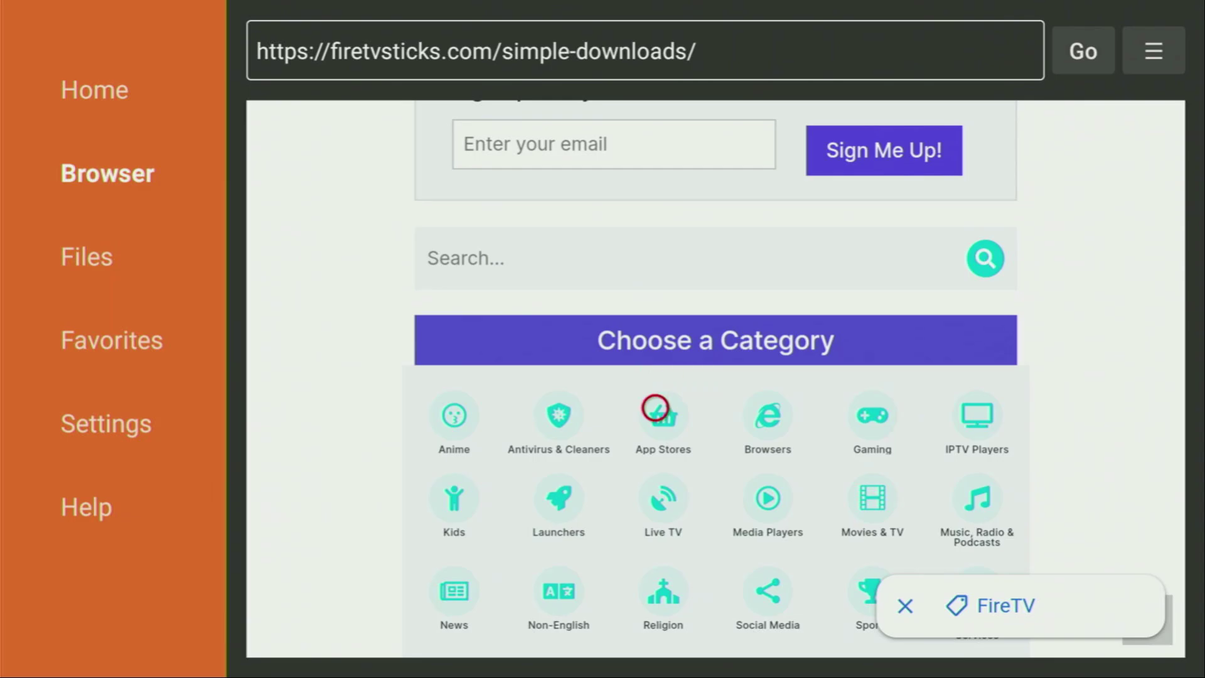
left_click(656, 408)
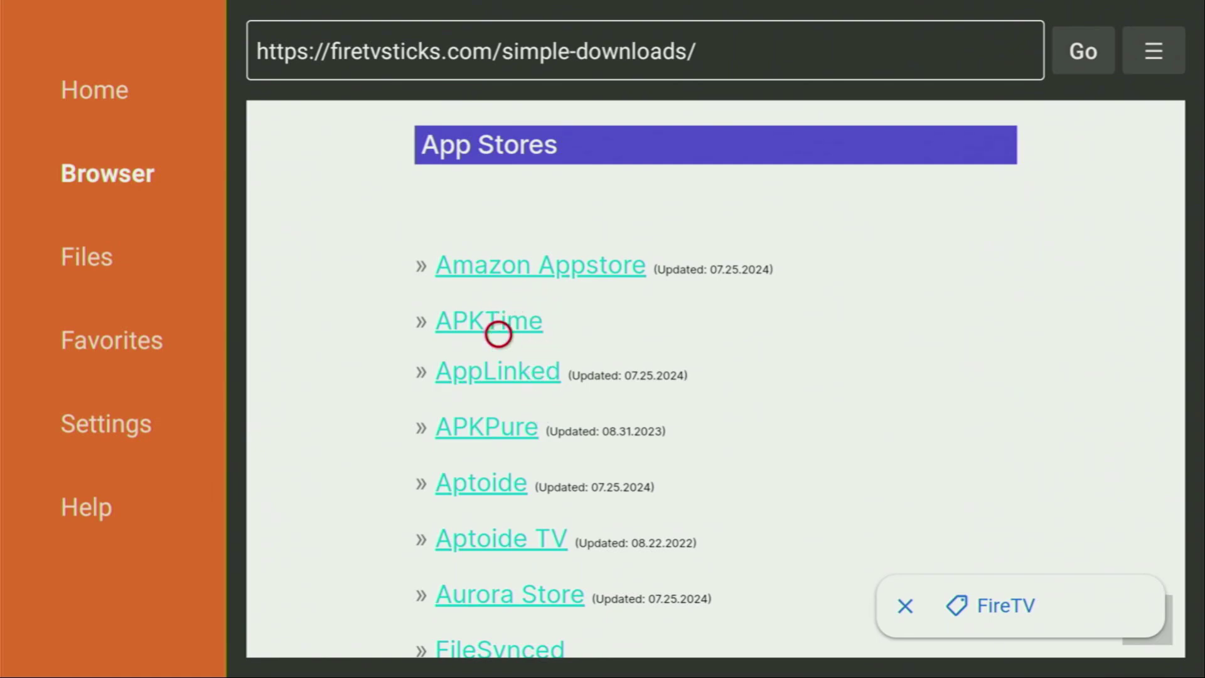
left_click(498, 324)
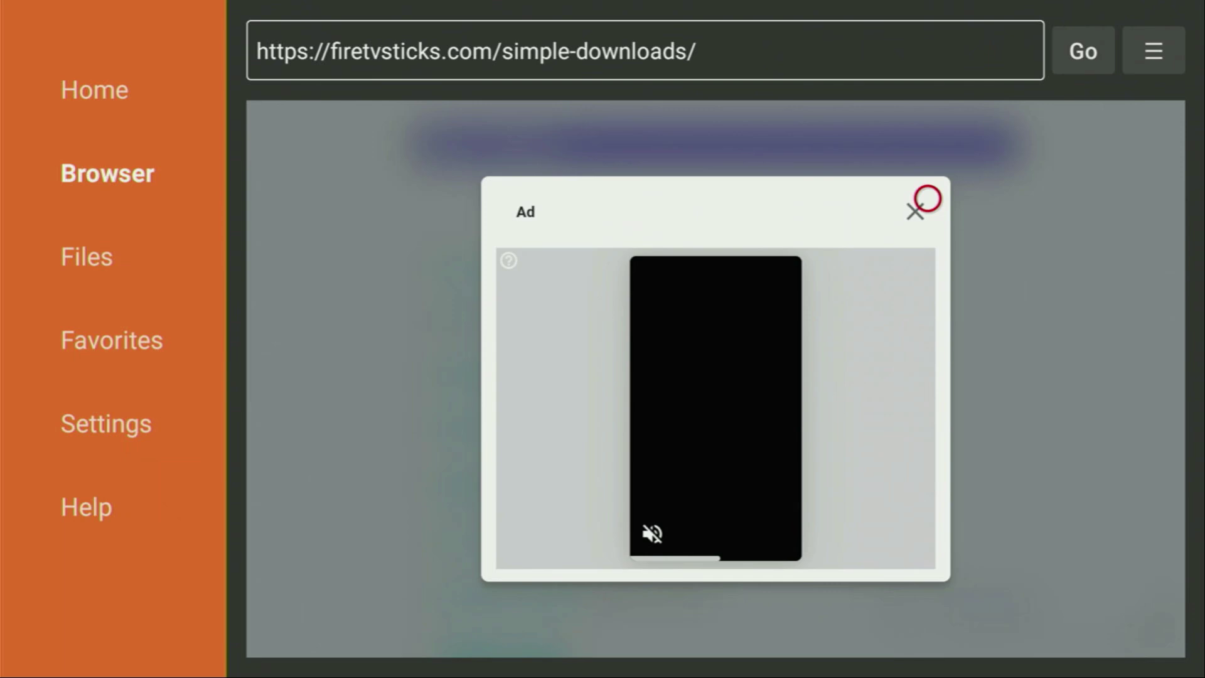
- Close the ad pop-up and start the APKTime download from the page
left_click(927, 199)
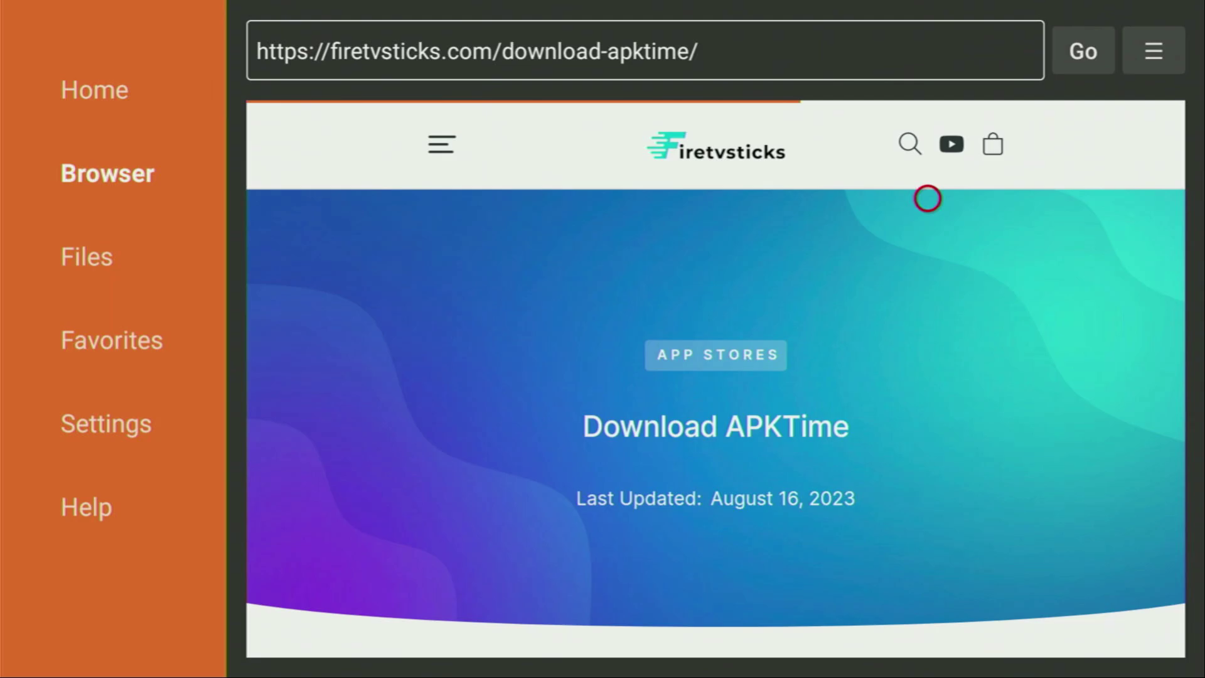
scroll(928, 632, "down", 5)
scroll(928, 632, "down", 10)
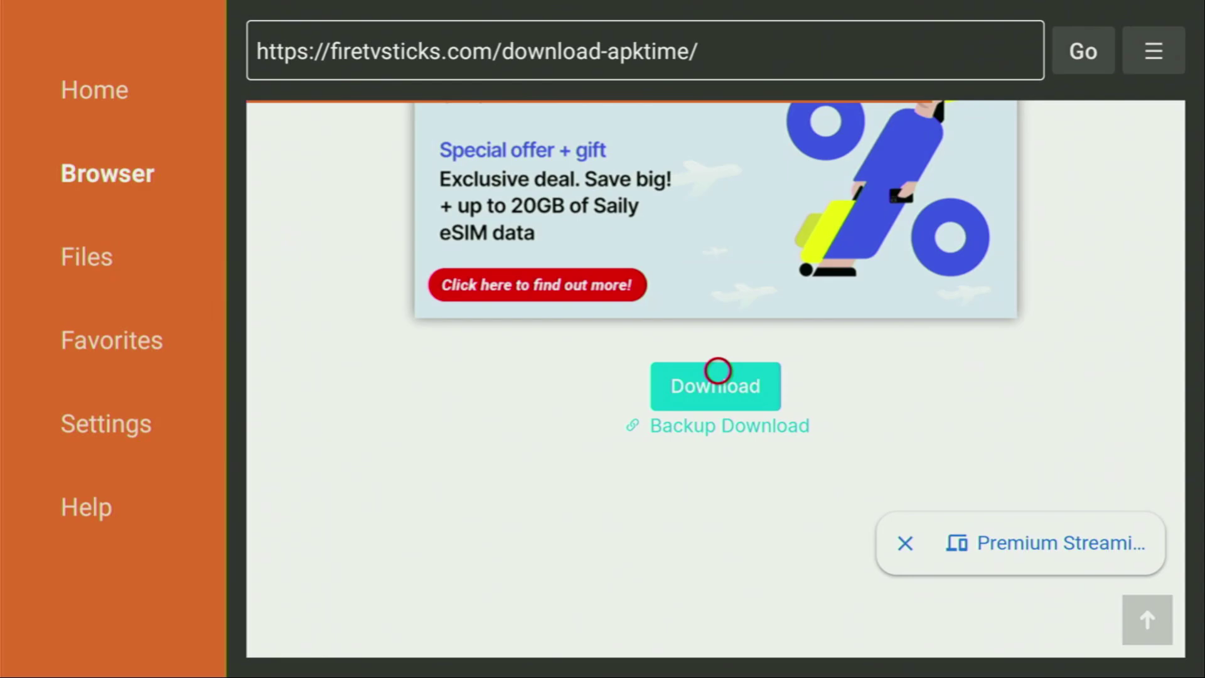
left_click(718, 371)
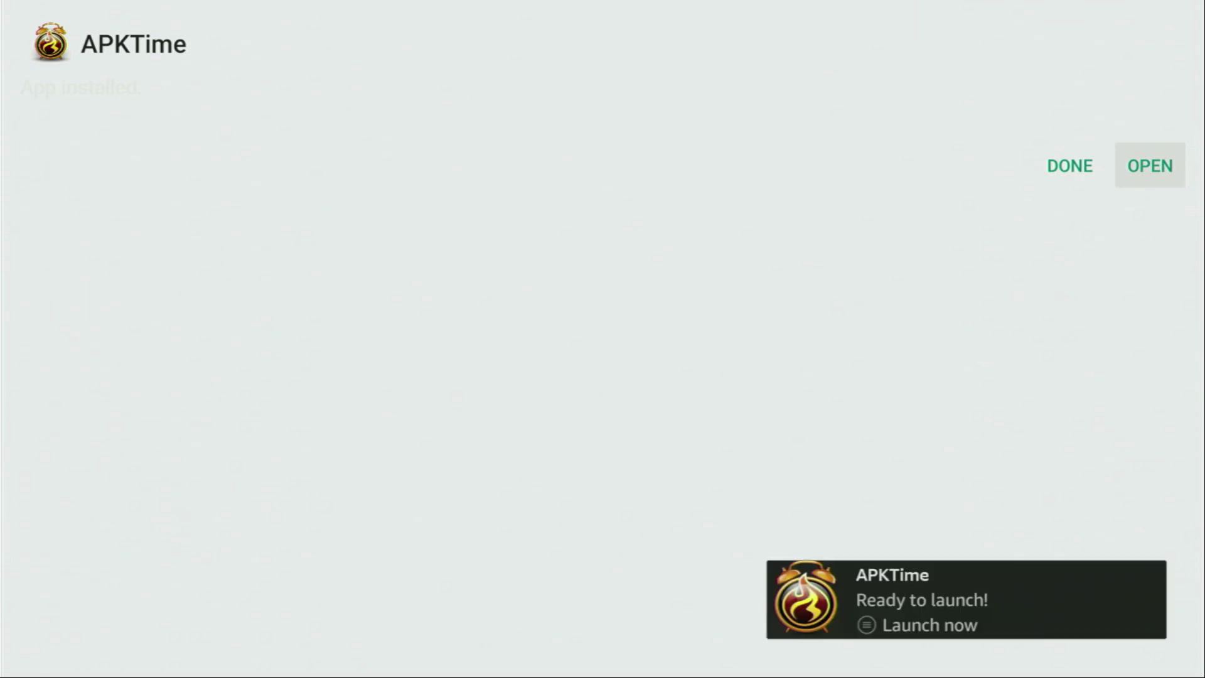
- Finish the APKTime installer with Done and delete the downloaded APKTime-v2.2.apk file
key("Left")
key("Return")
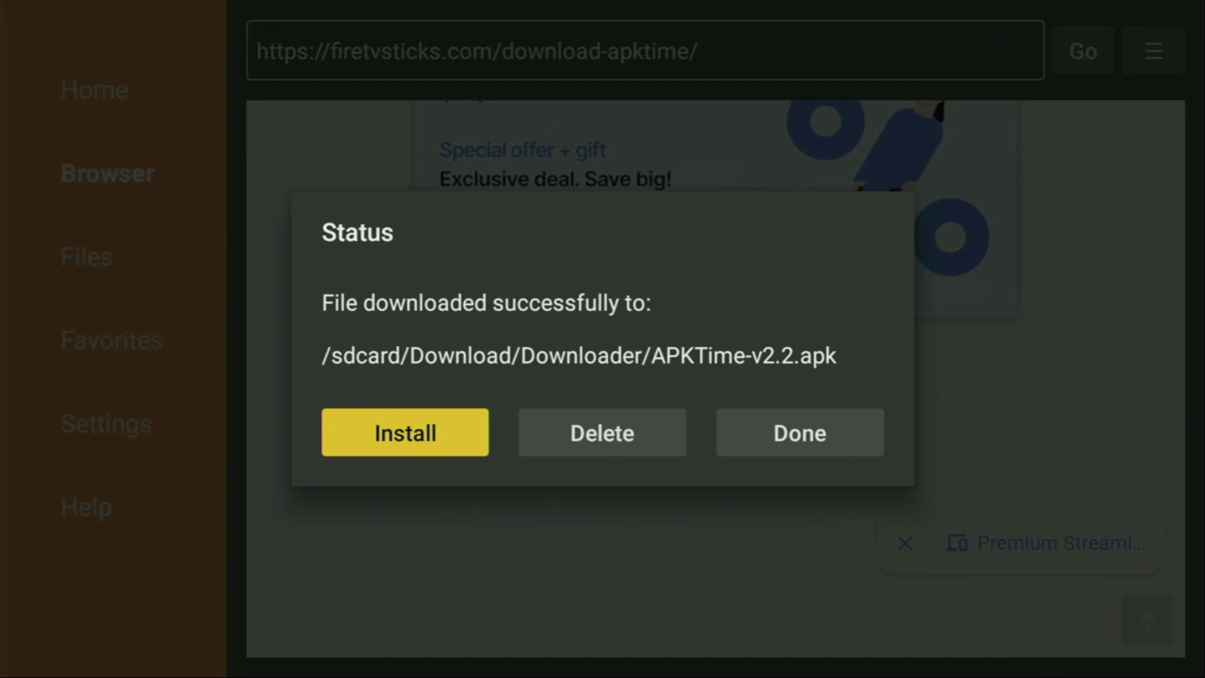
key("Right")
key("Return")
key("Left")
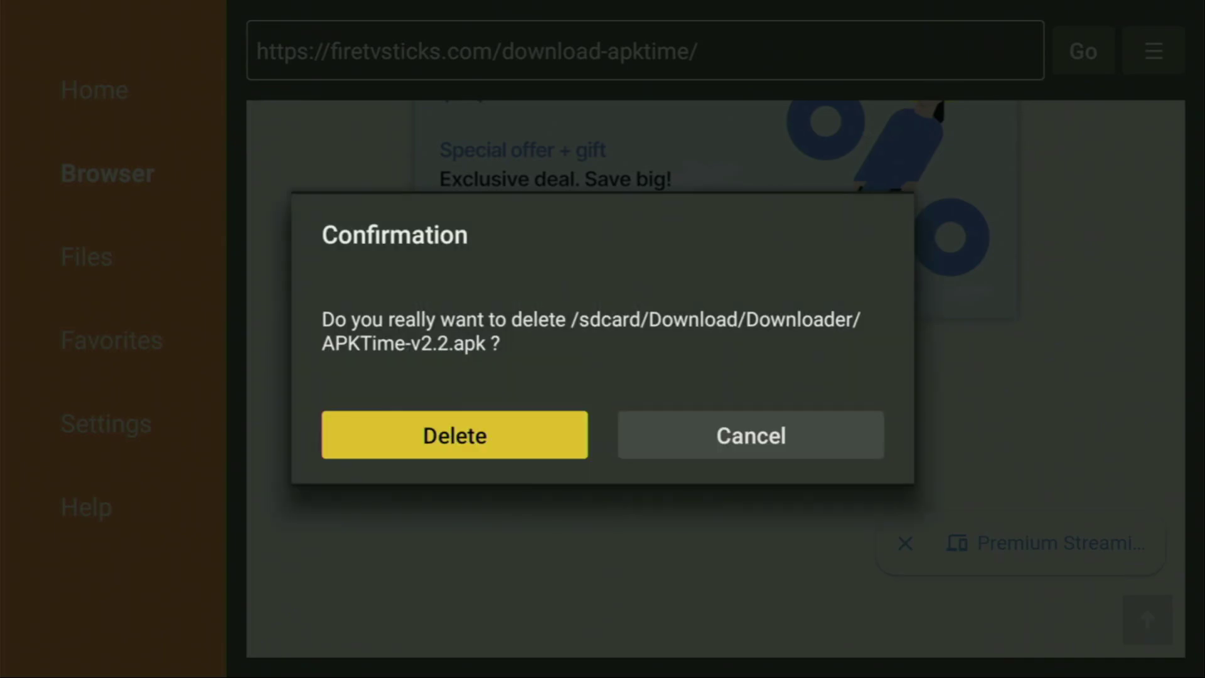
key("Return")
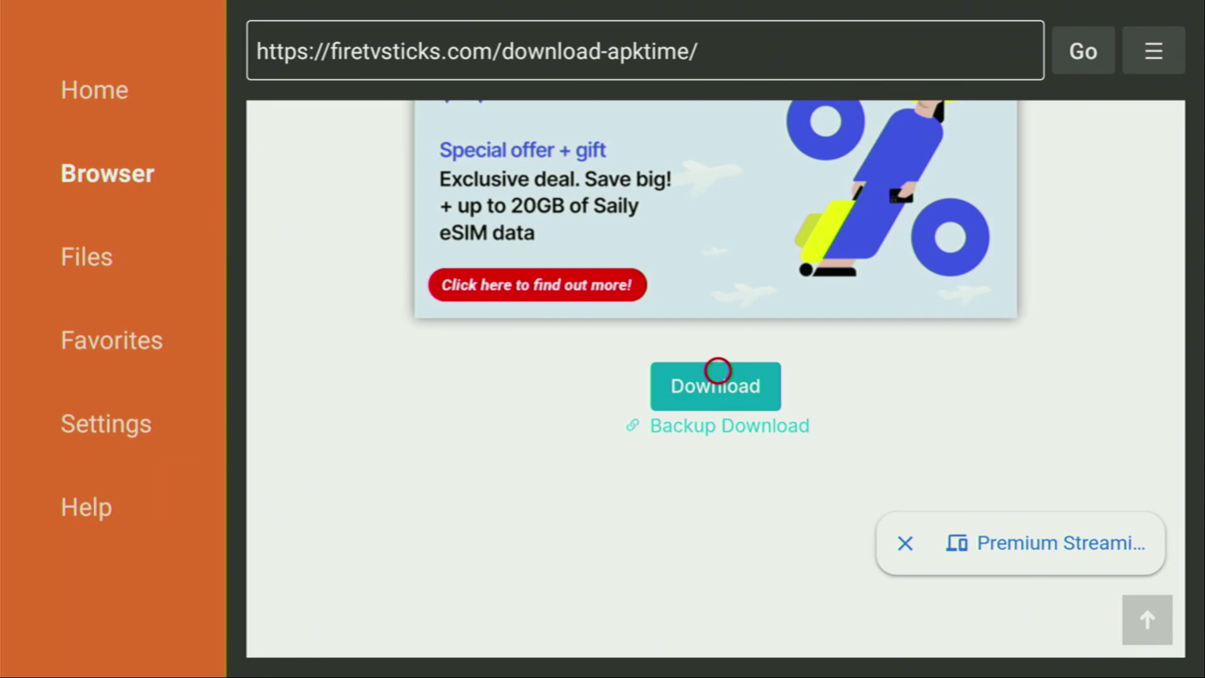
- Go to Settings > My Fire TV > Developer options > Install unknown apps
key("Home")
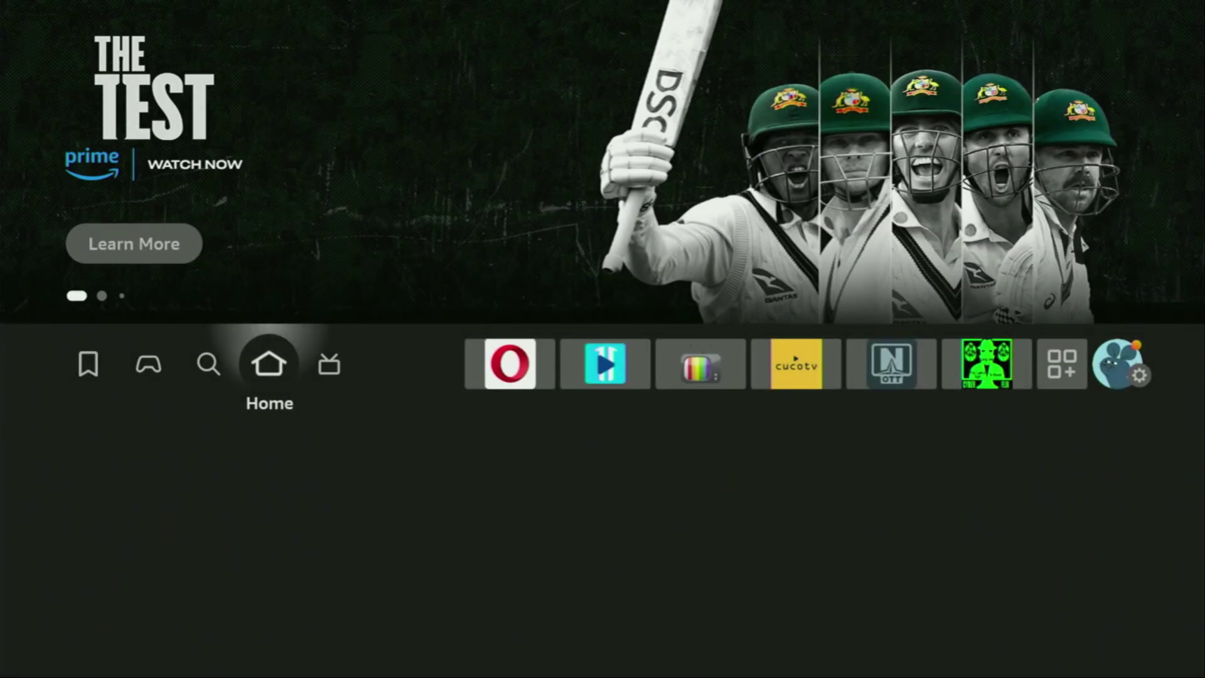
key("Right")
key("Right")
key("Right")
key("Right")
key("Right")
key("Right")
key("Right")
key("Right")
key("Right")
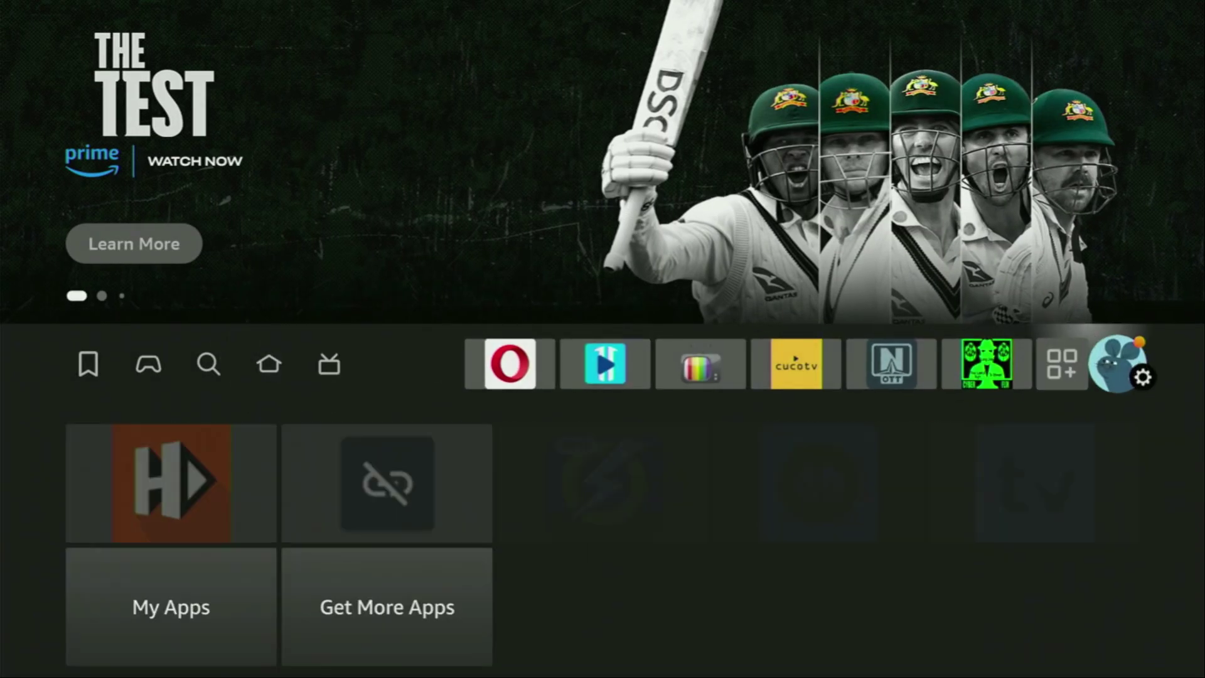
key("Down")
key("Down")
key("Down")
key("Right")
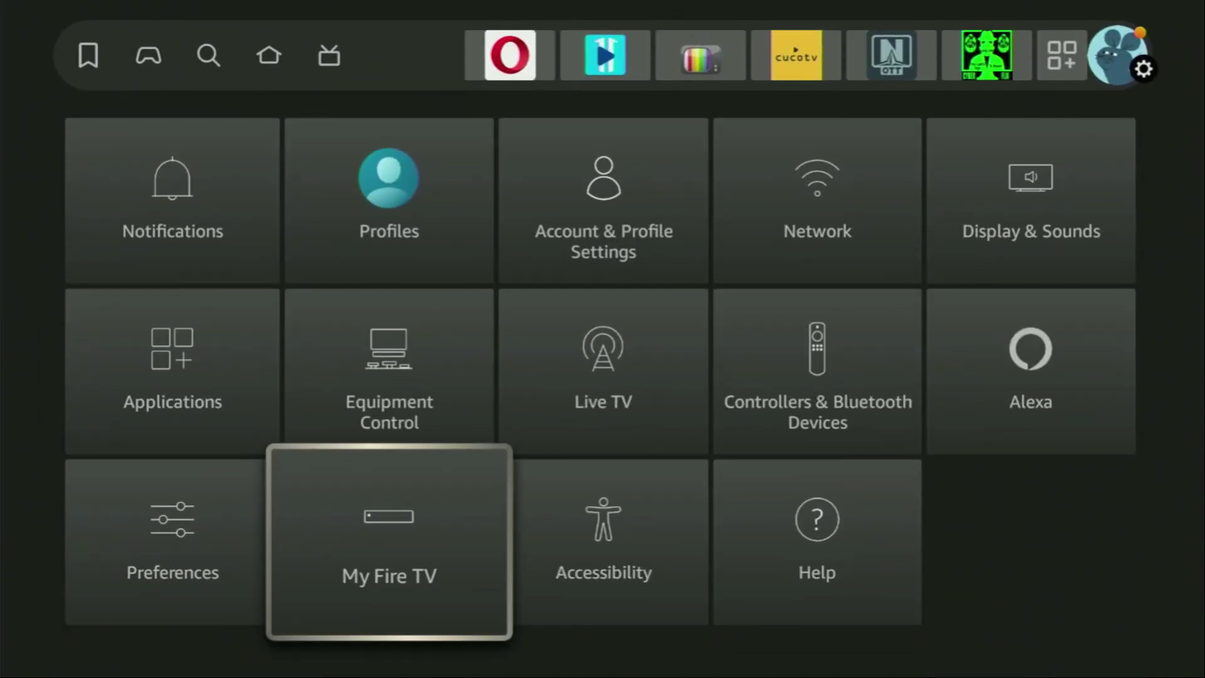
key("Return")
key("Up")
key("Up")
key("Up")
key("Up")
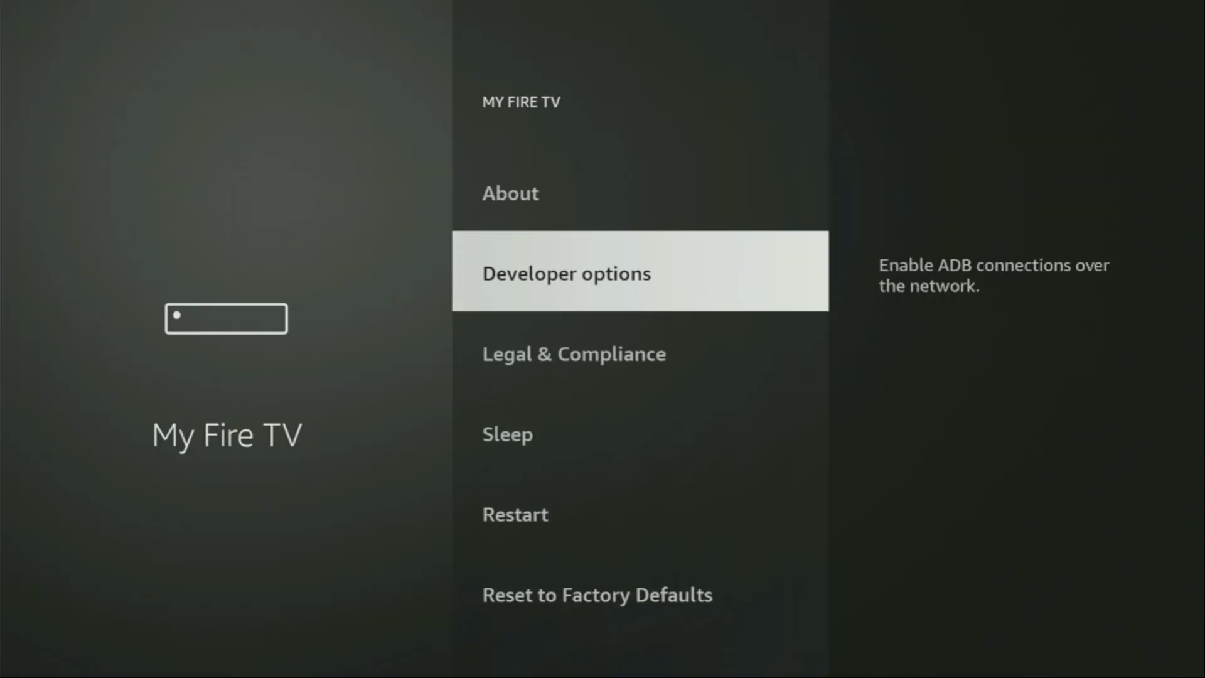
key("Return")
key("Down")
key("Return")
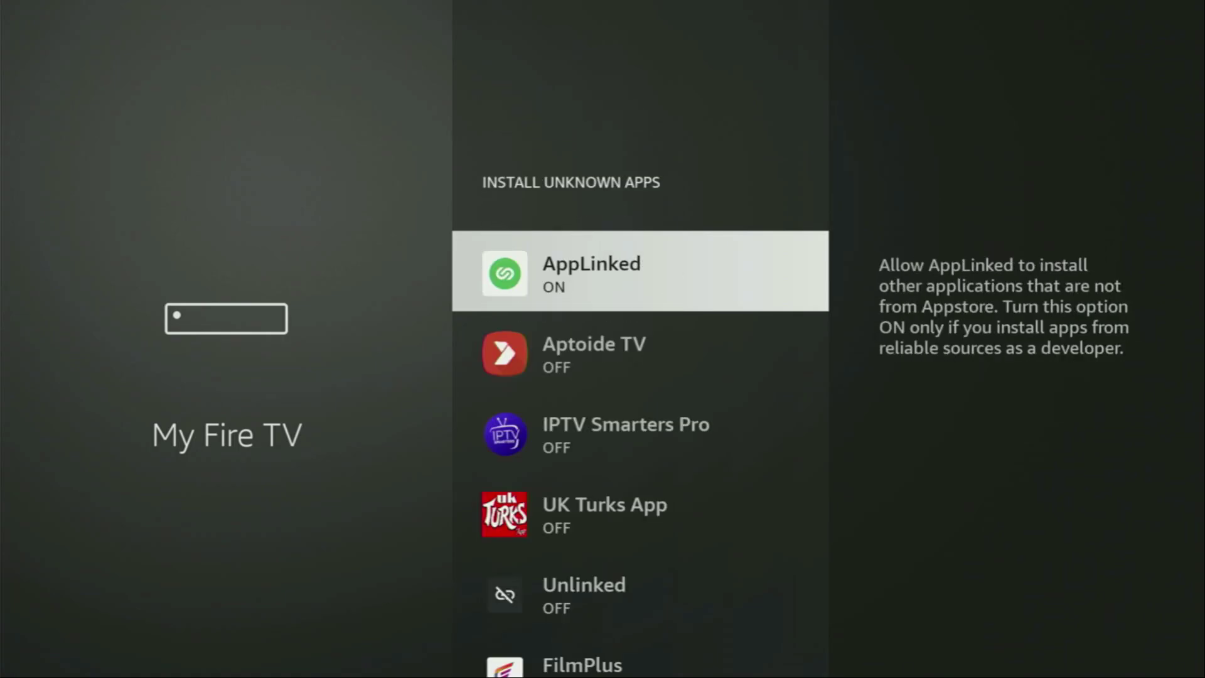
- Switch APKTime's Install unknown apps permission from OFF to ON
key("Down")
key("Down")
key("Down")
key("Down")
key("Down")
key("Down")
key("Down")
key("Down")
key("Down")
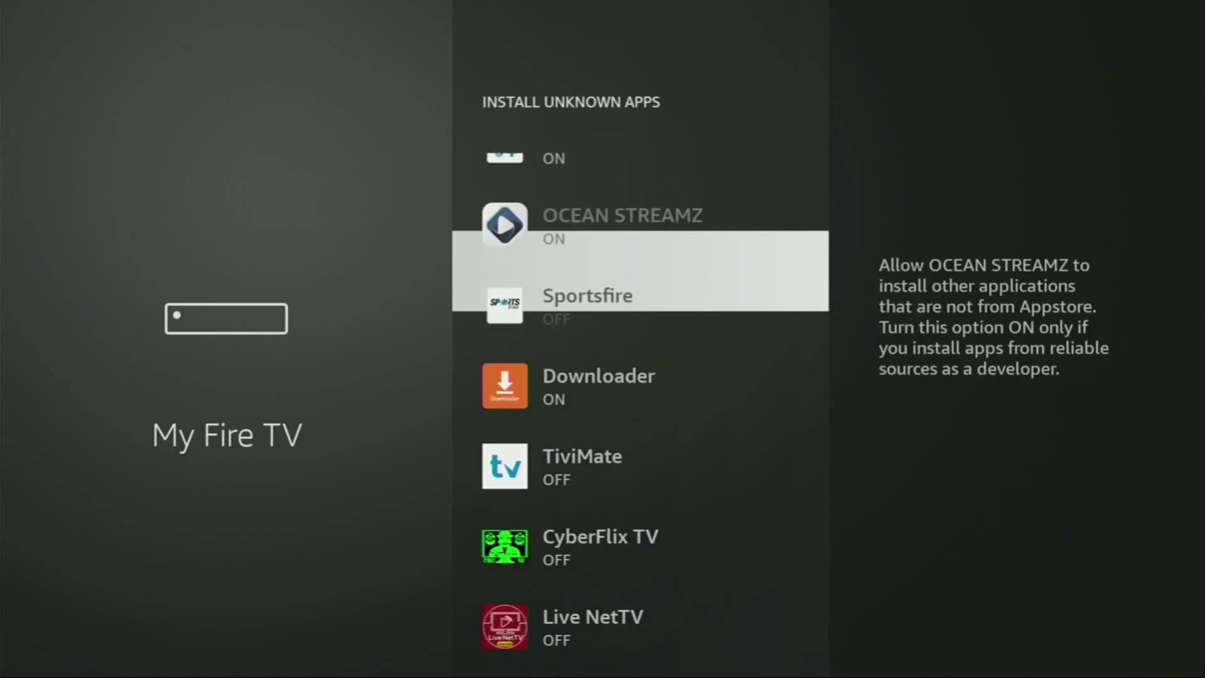
key("Down")
key("Down")
key("Down")
key("Down")
key("Down")
key("Down")
key("Down")
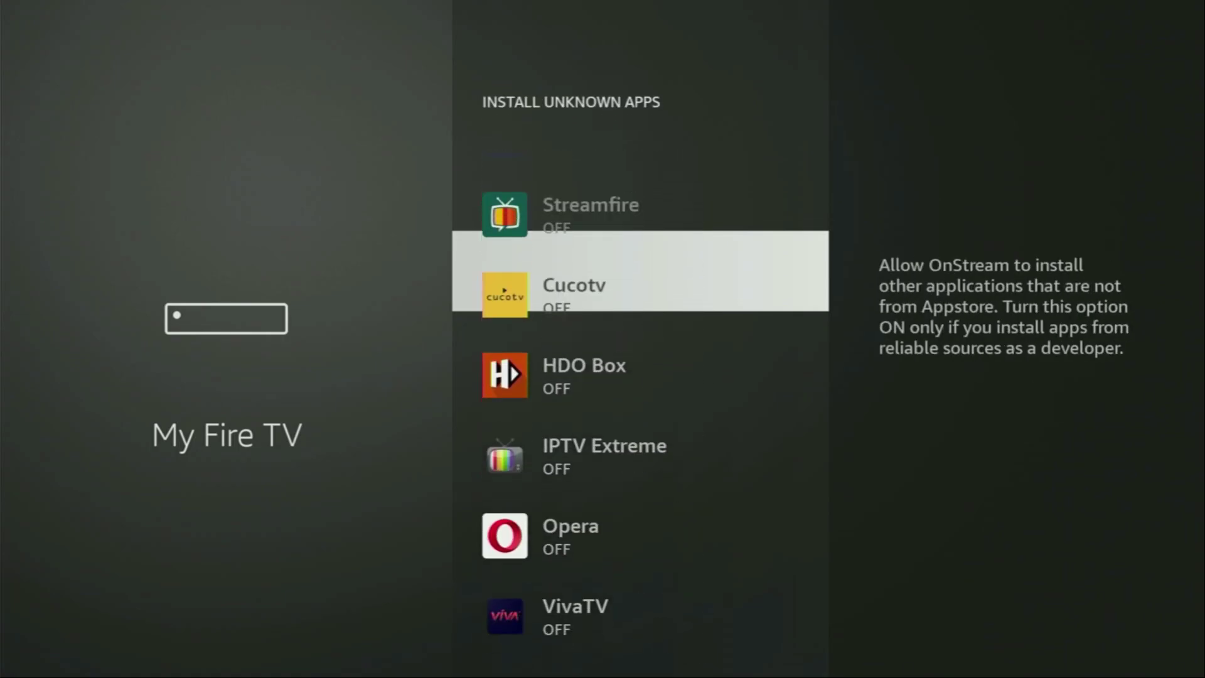
key("Down")
key("Down")
key("Down")
key("Down")
key("Down")
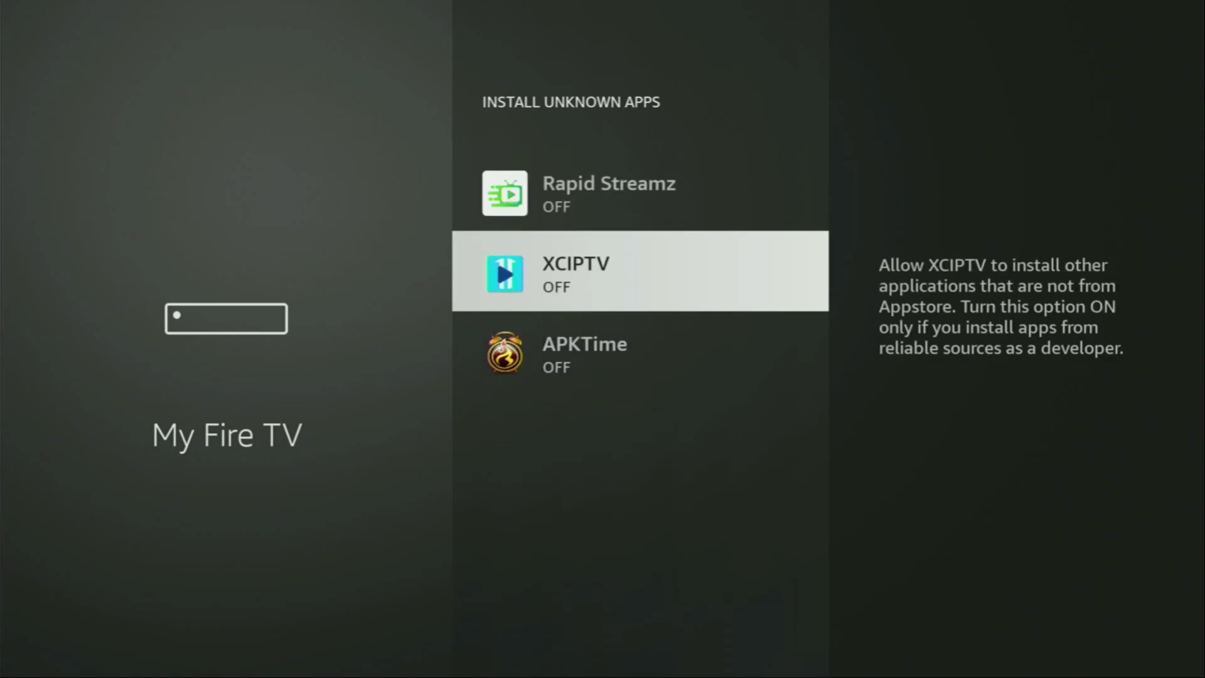
key("Return")
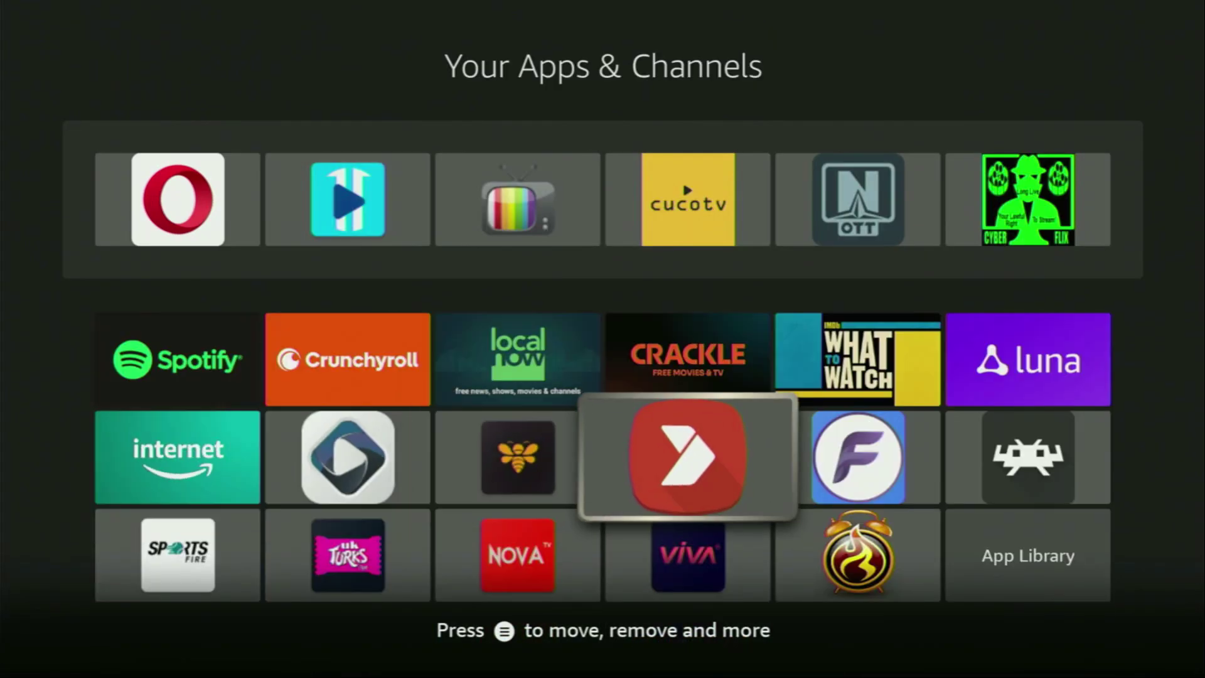
key("Down")
key("Right")
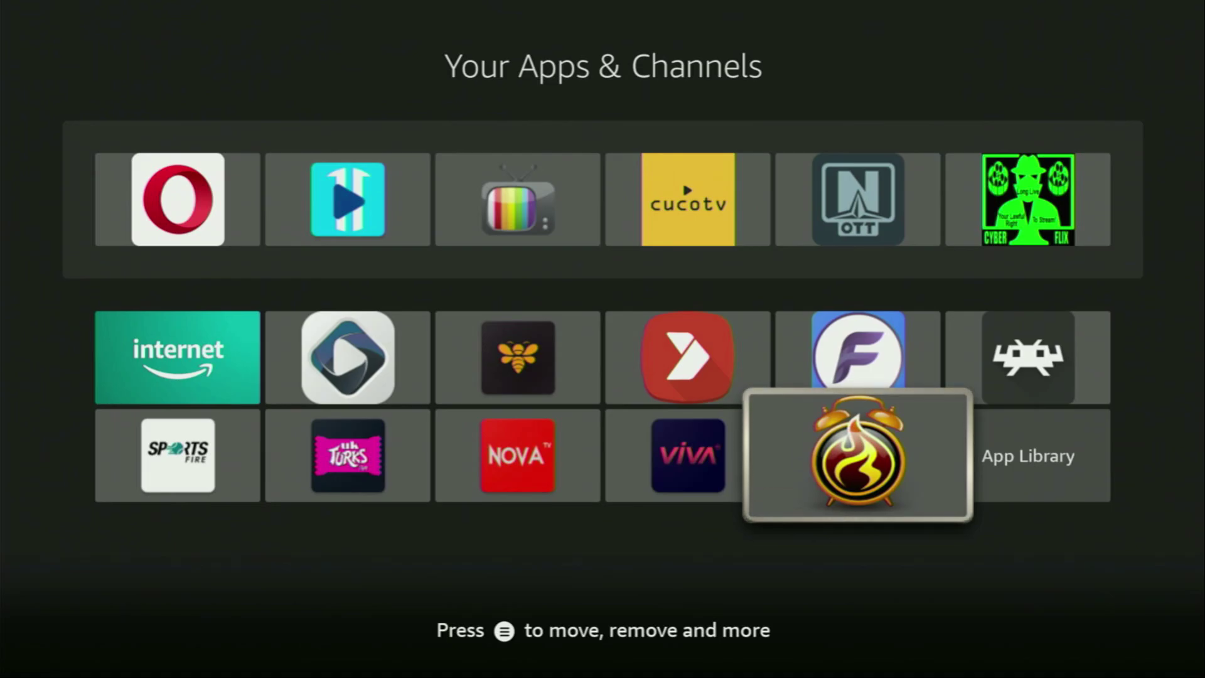
- Use Move to front on APKTime so it leads the Your Apps & Channels grid, ahead of Opera
key("Menu")
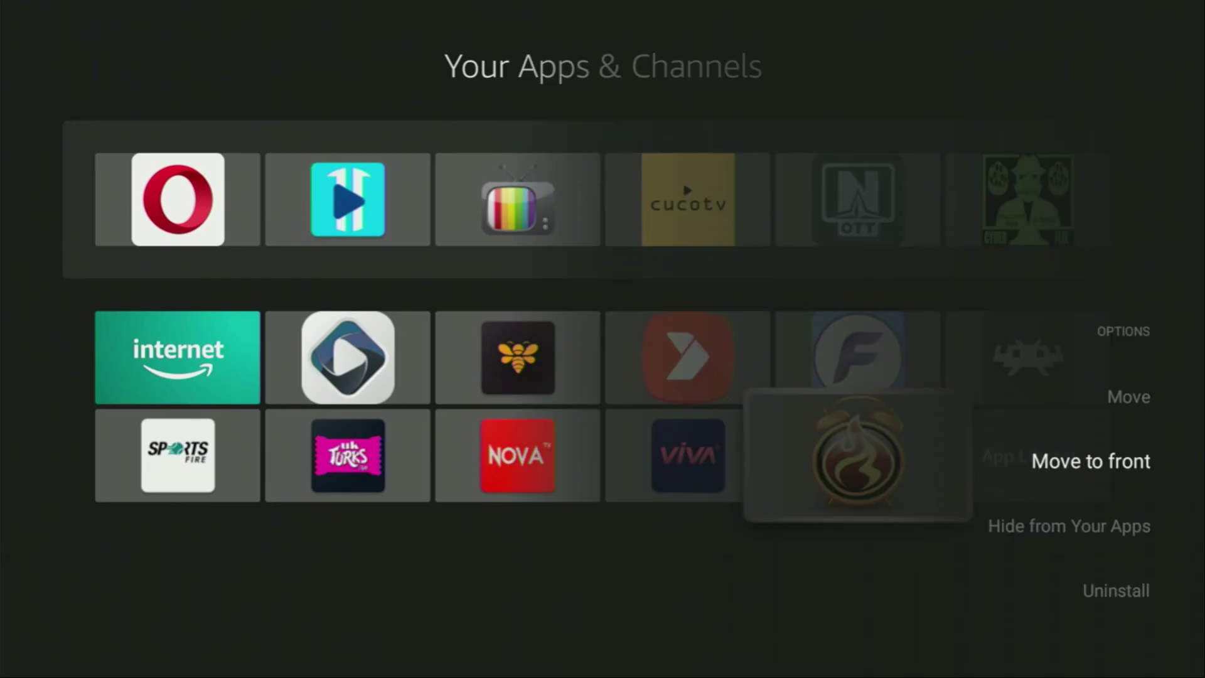
key("Return")
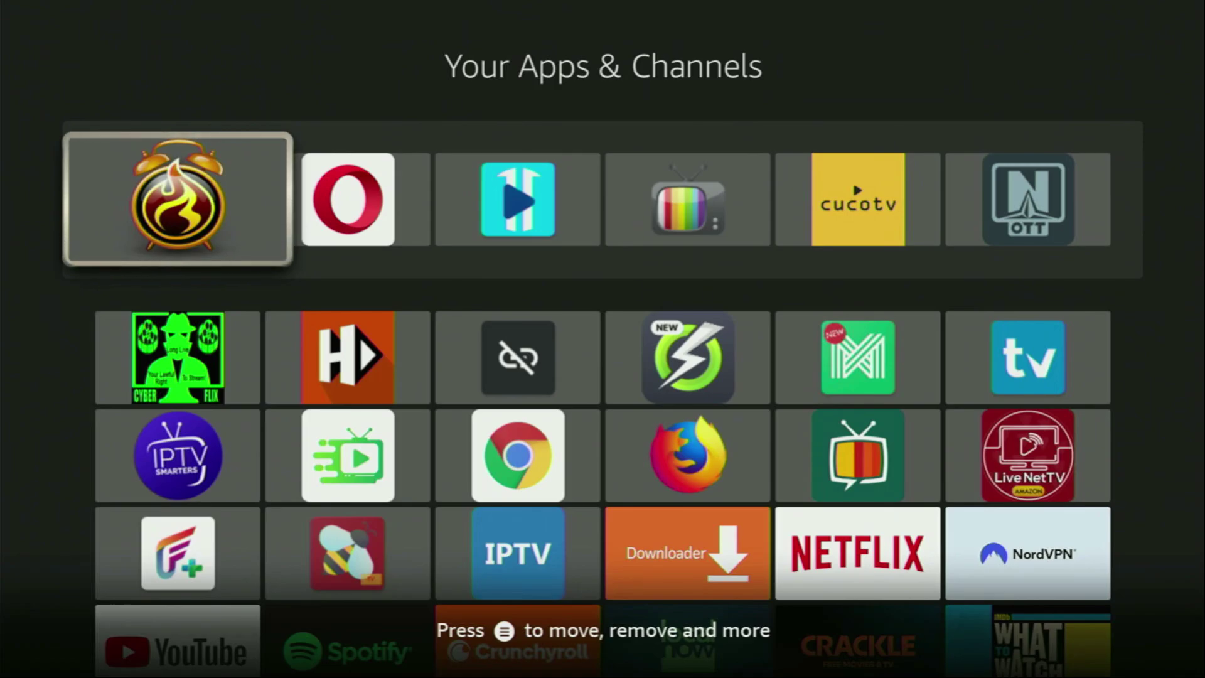
key("Down")
key("Down")
key("Down")
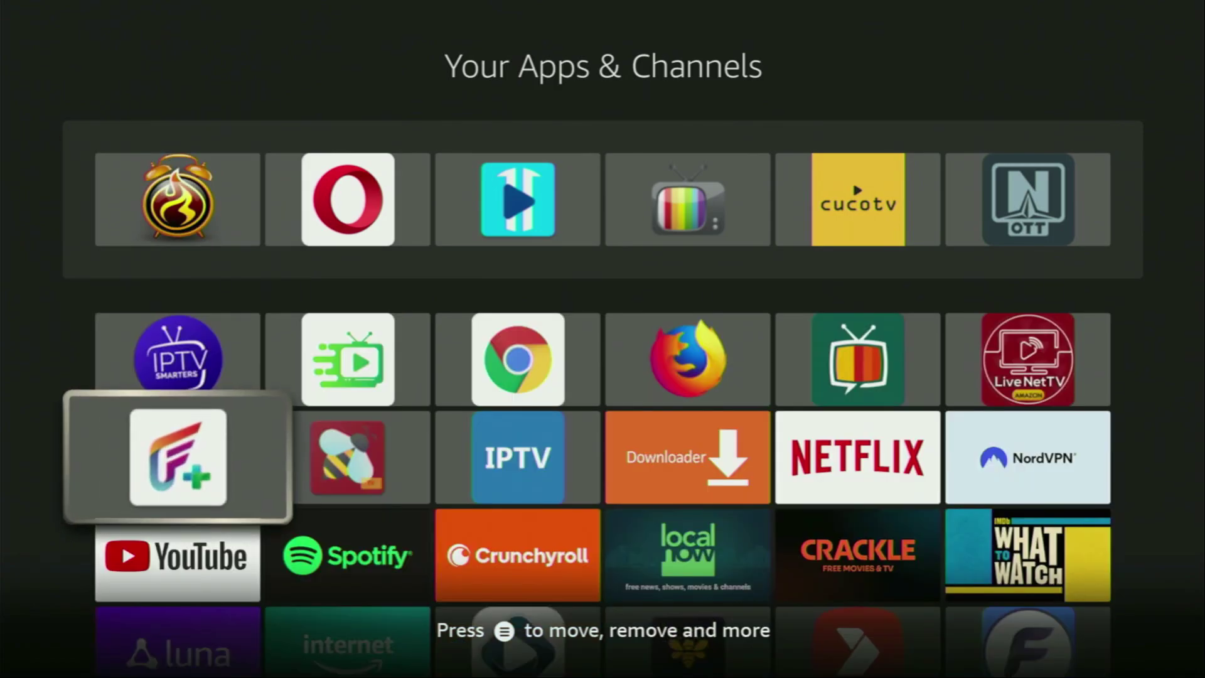
key("Right")
key("Right")
key("Right")
key("Right")
key("Right")
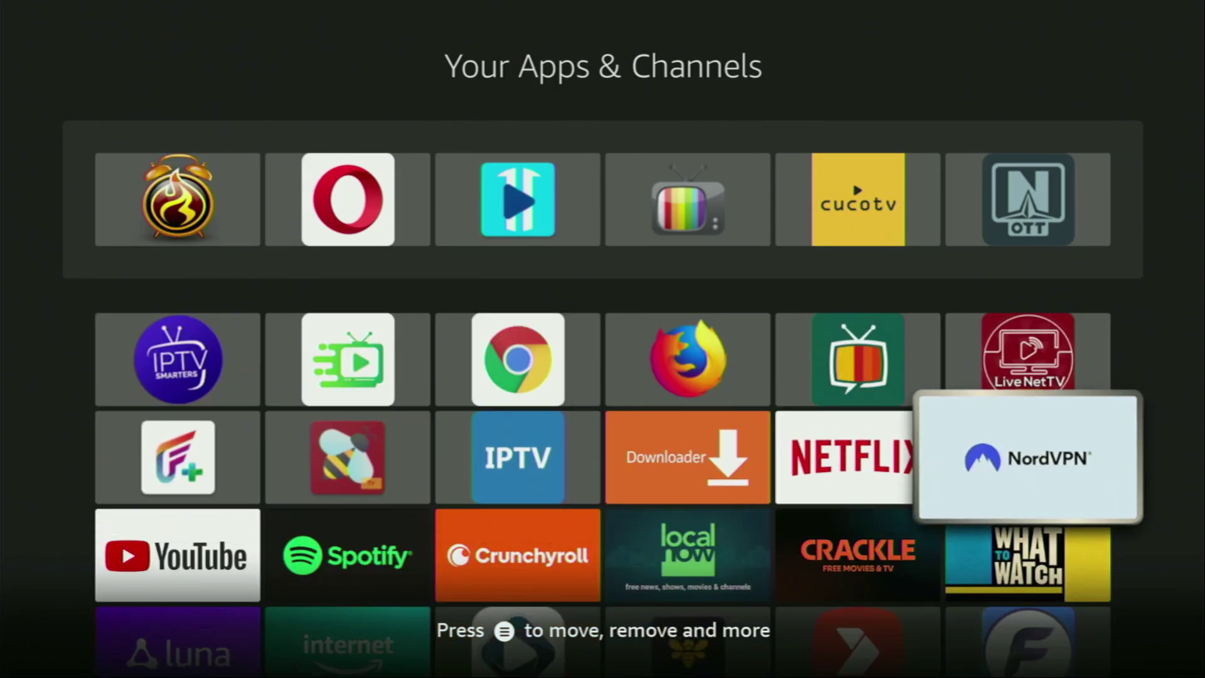
- Launch APKTime from its front tile and scroll down its categories from *Top APKs to Sport
key("Up")
key("Up")
key("Left")
key("Left")
key("Left")
key("Left")
key("Left")
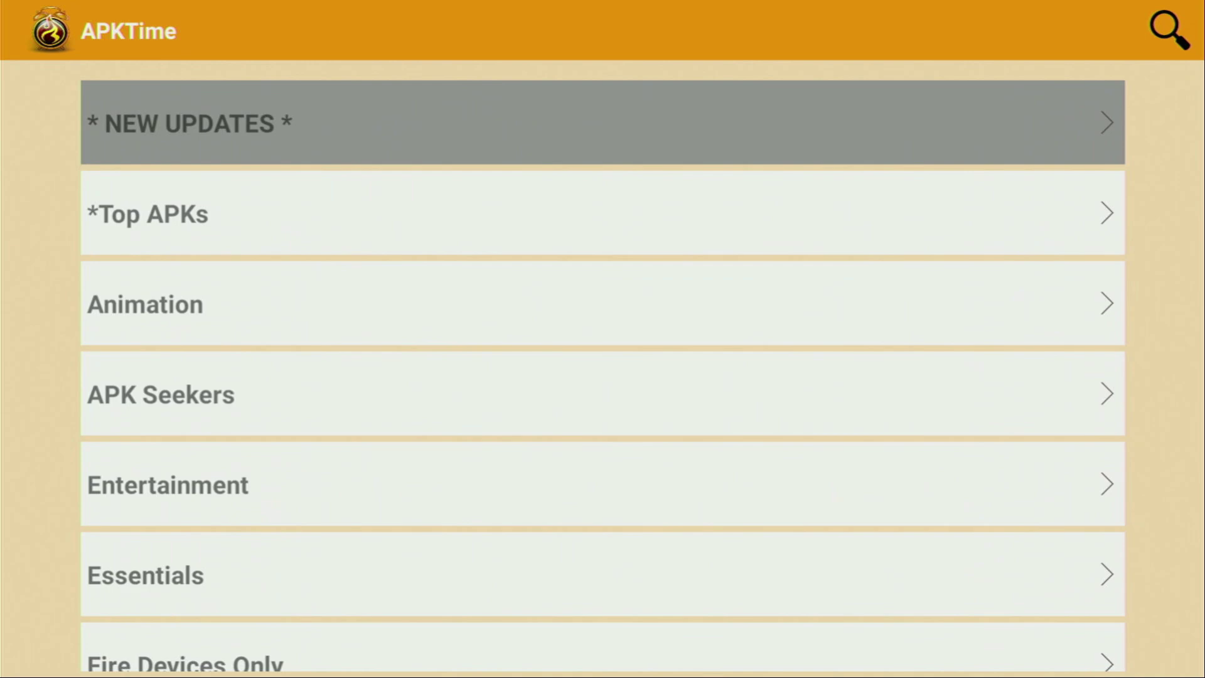
key("Down")
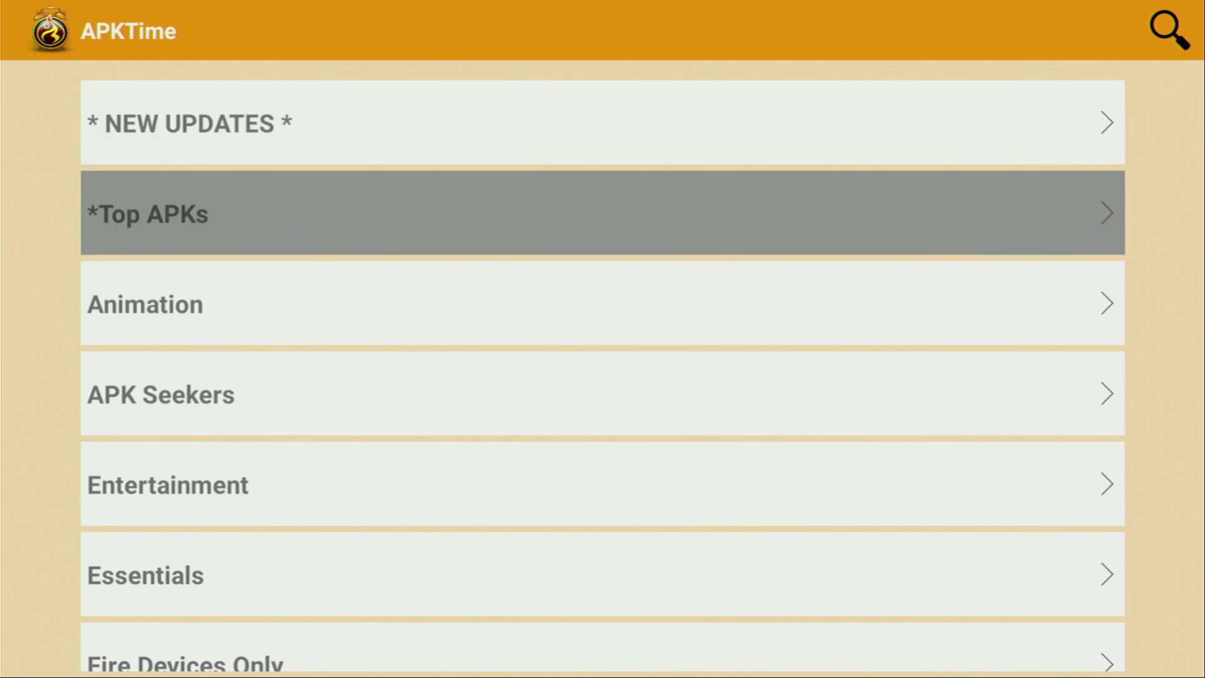
key("Down")
key("Down")
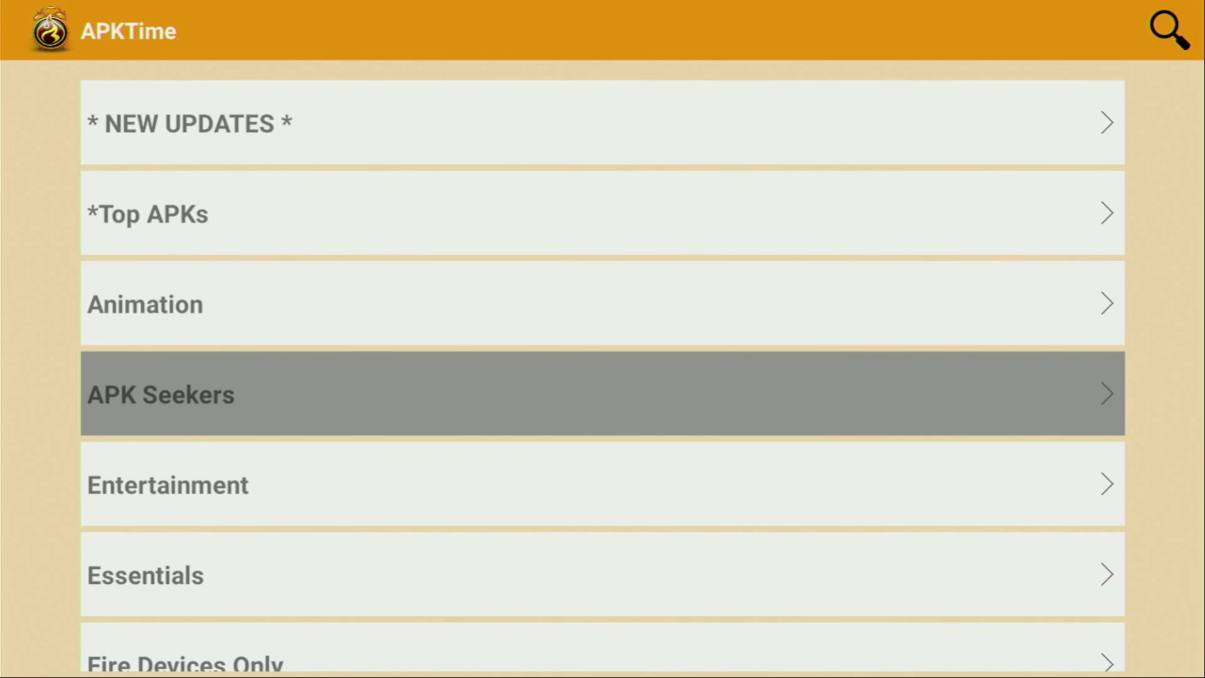
key("Down")
key("Down")
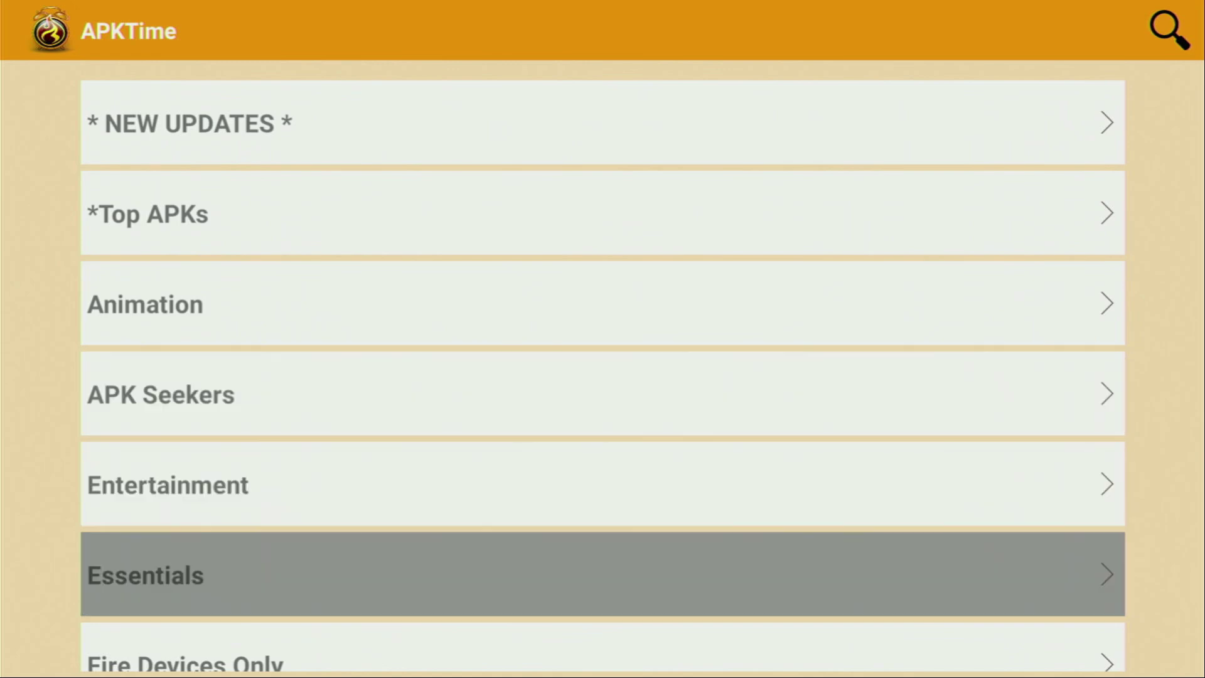
key("Down")
key("Down")
key("Down")
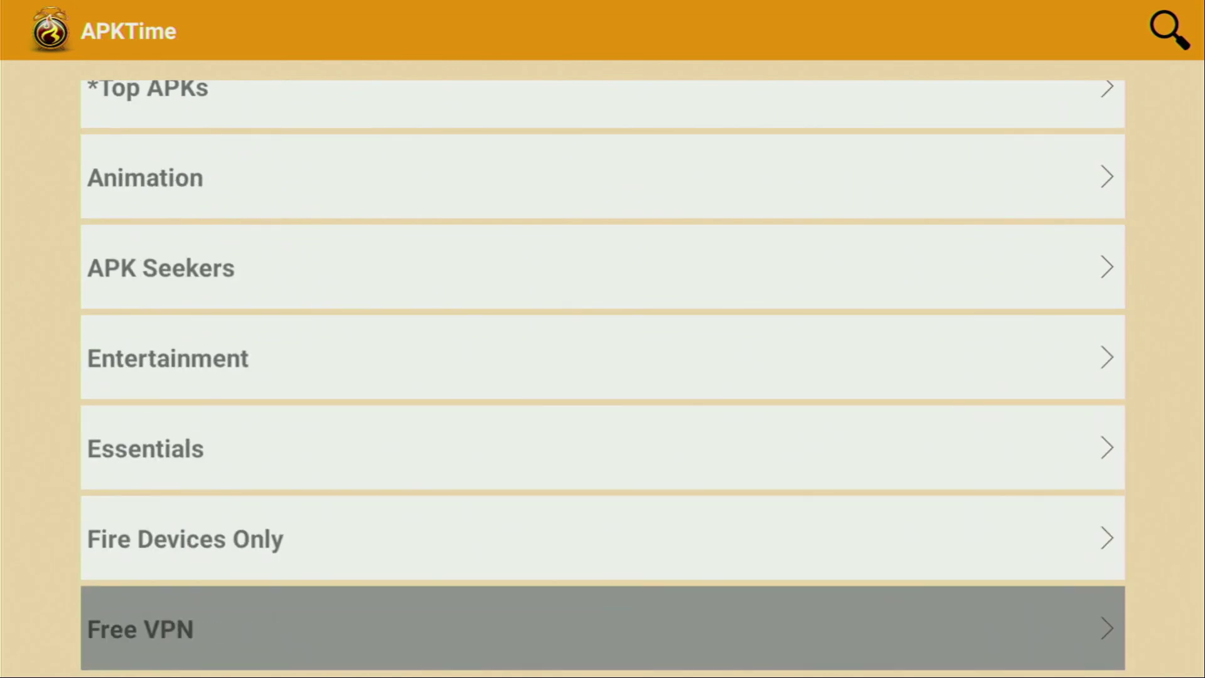
key("Down")
key("Down")
key("Down")
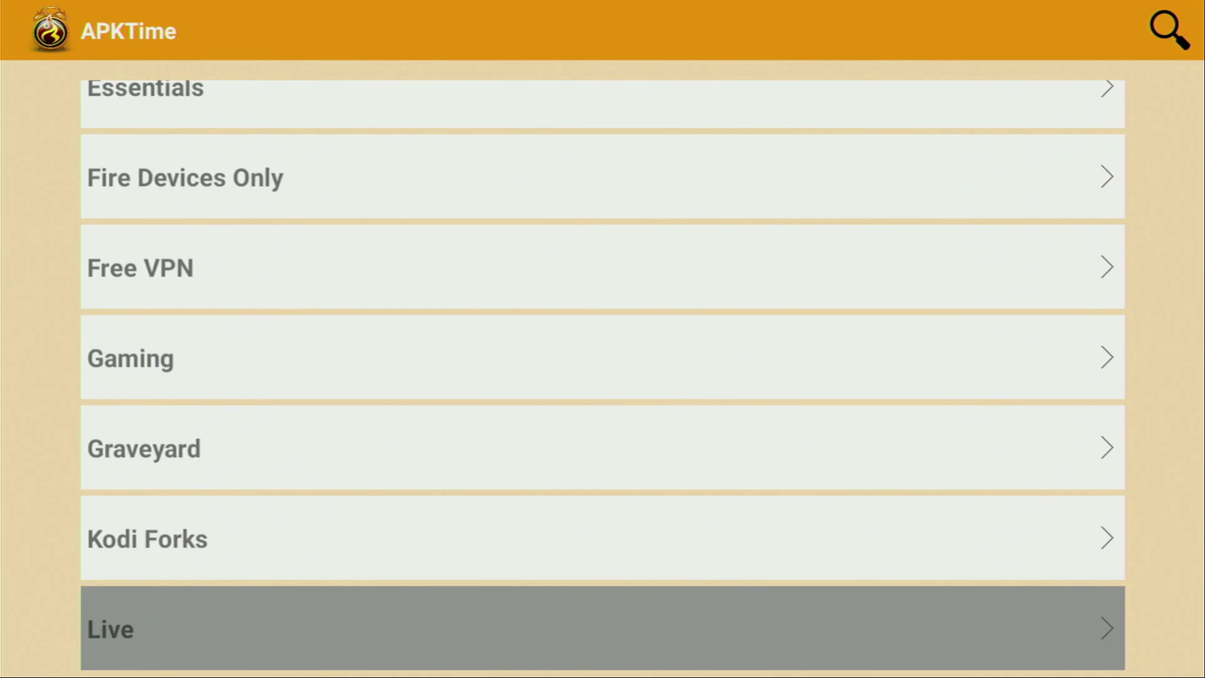
key("Down")
key("Down")
key("Down")
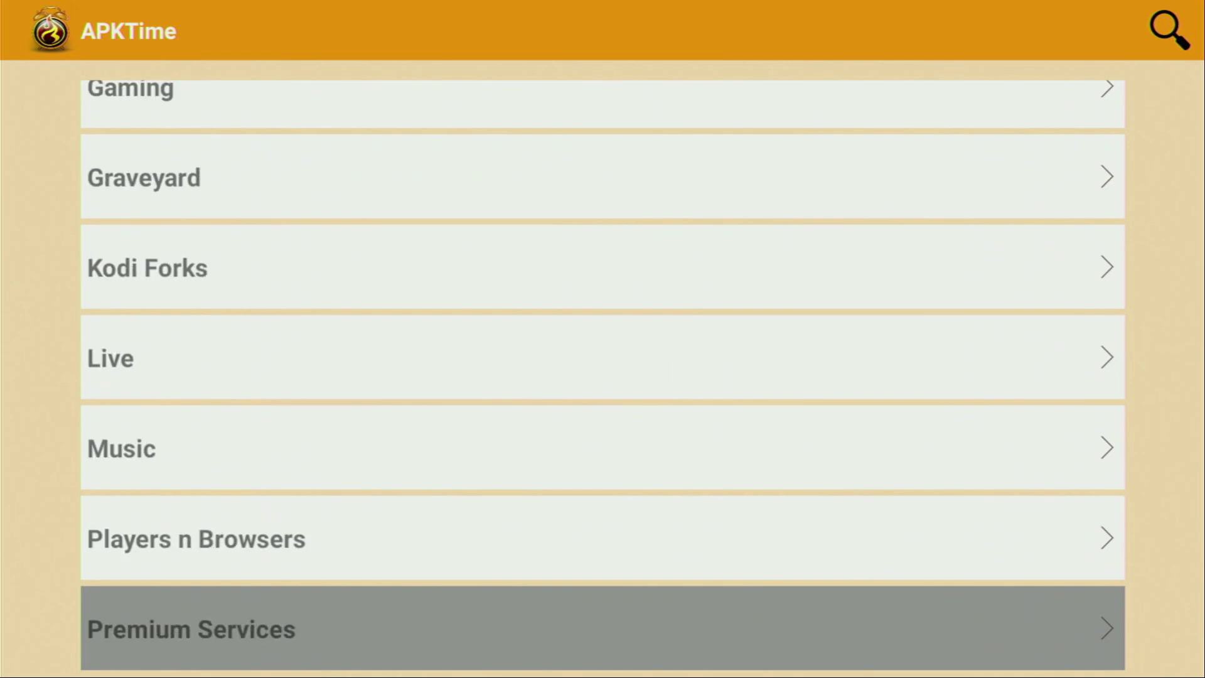
key("Down")
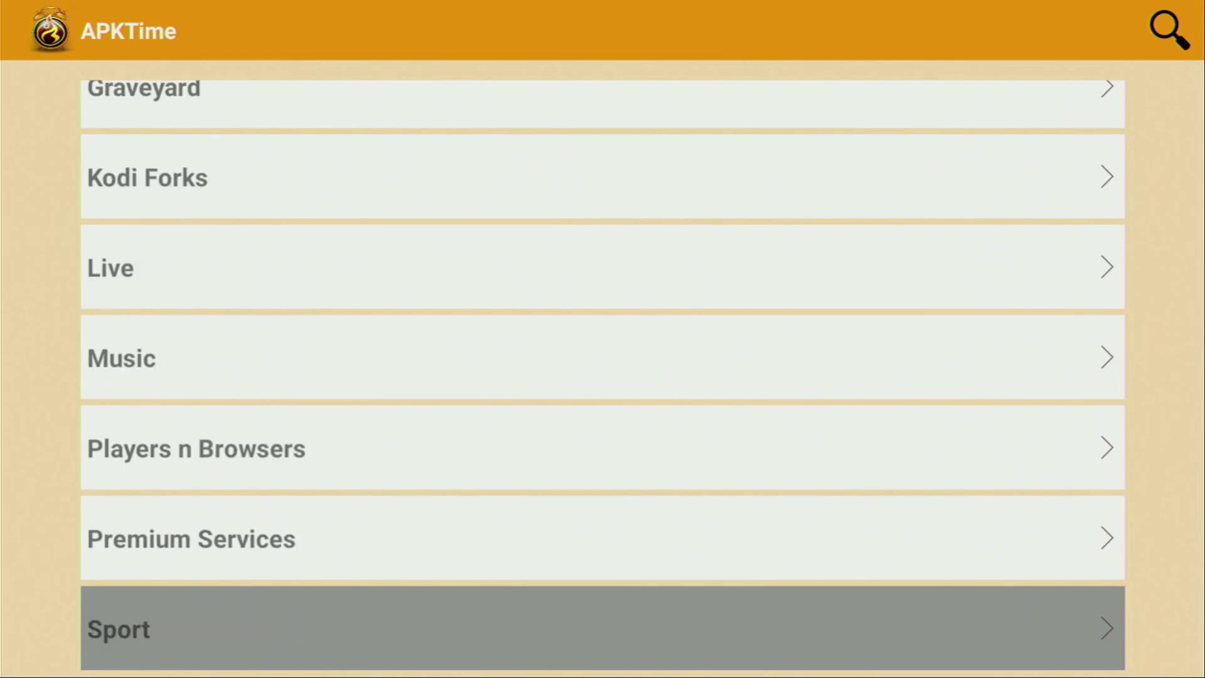
key("Down")
- Scroll back up the APKTime category list from Tools to Kodi Forks
key("Up")
key("Up")
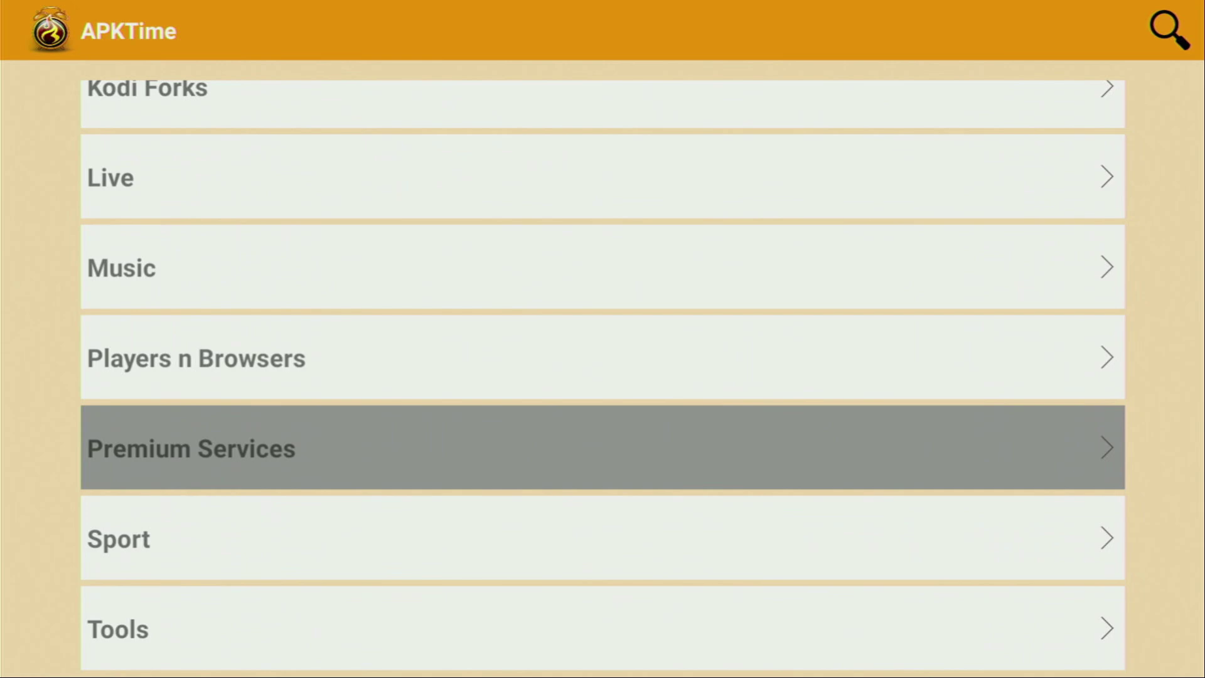
key("Up")
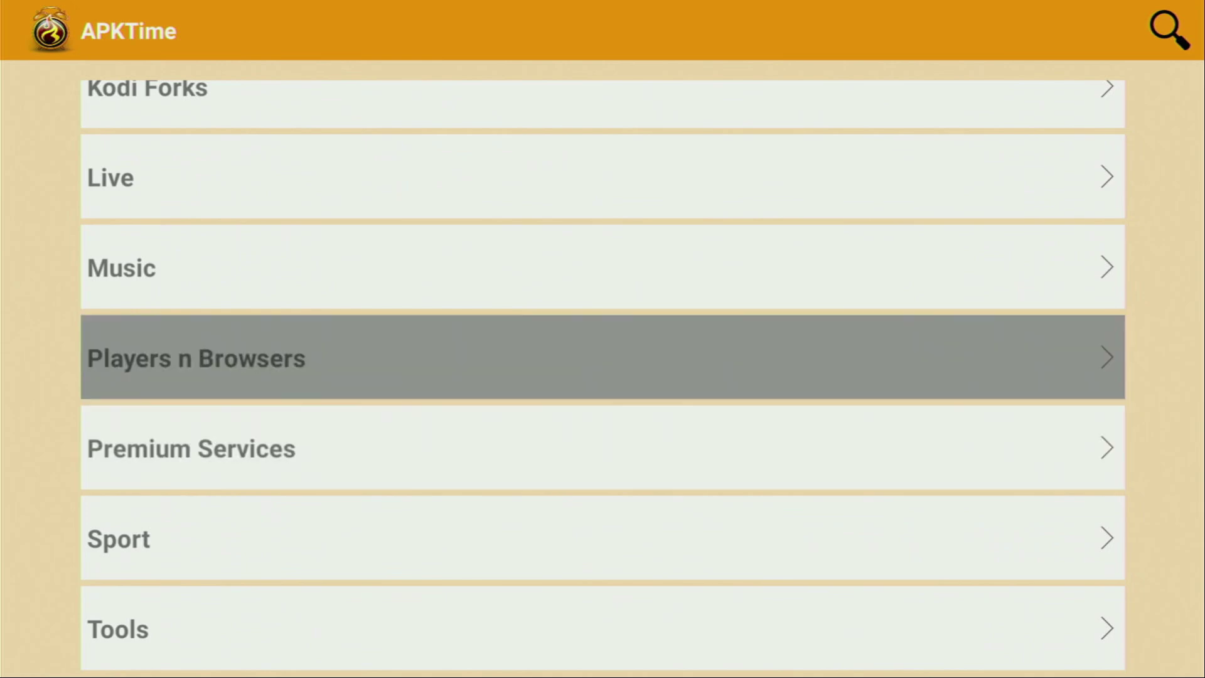
key("Up")
key("Up")
key("Up")
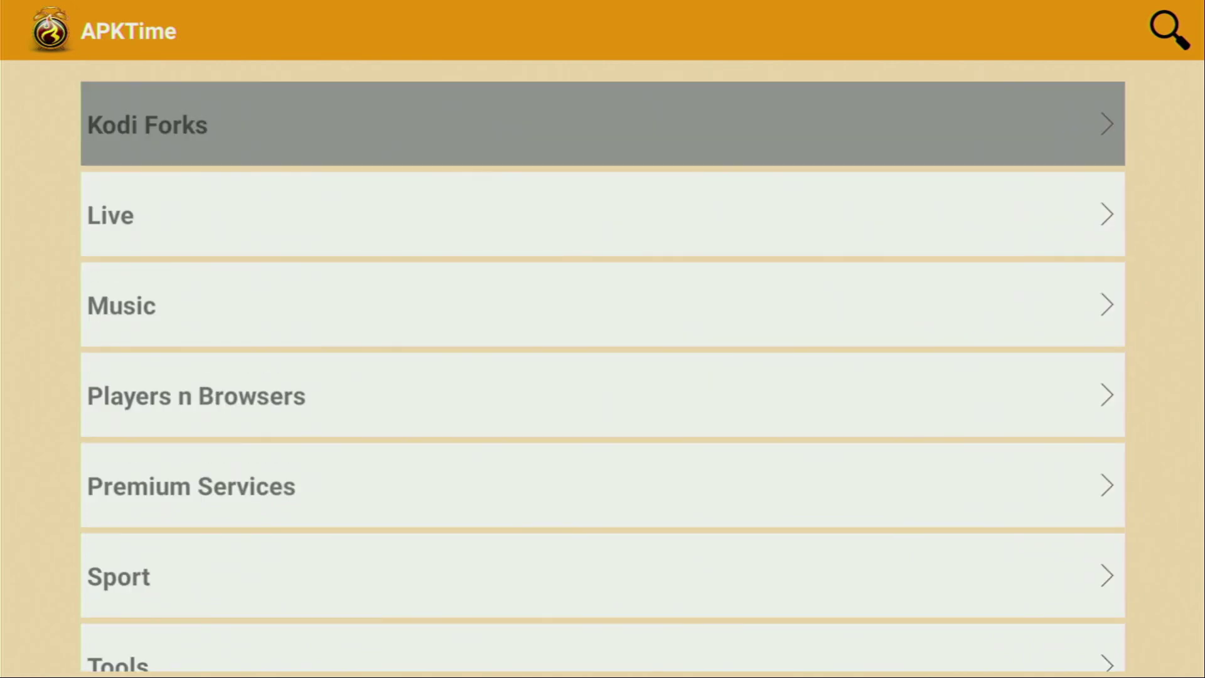
key("Up")
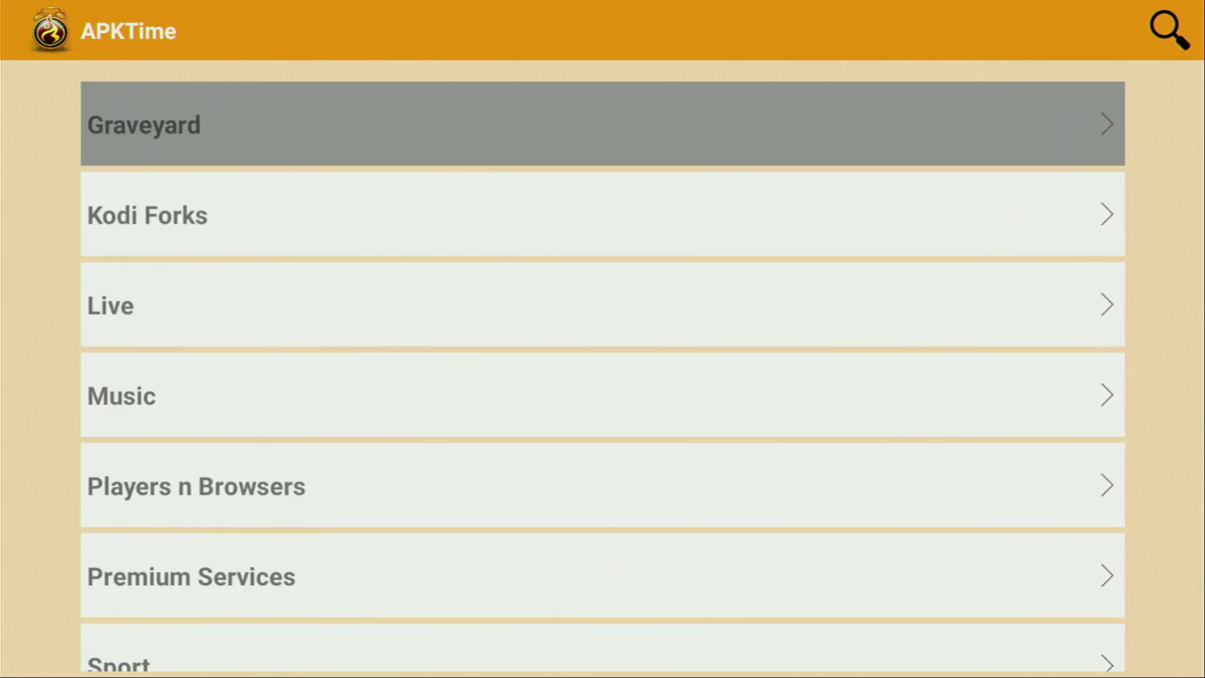